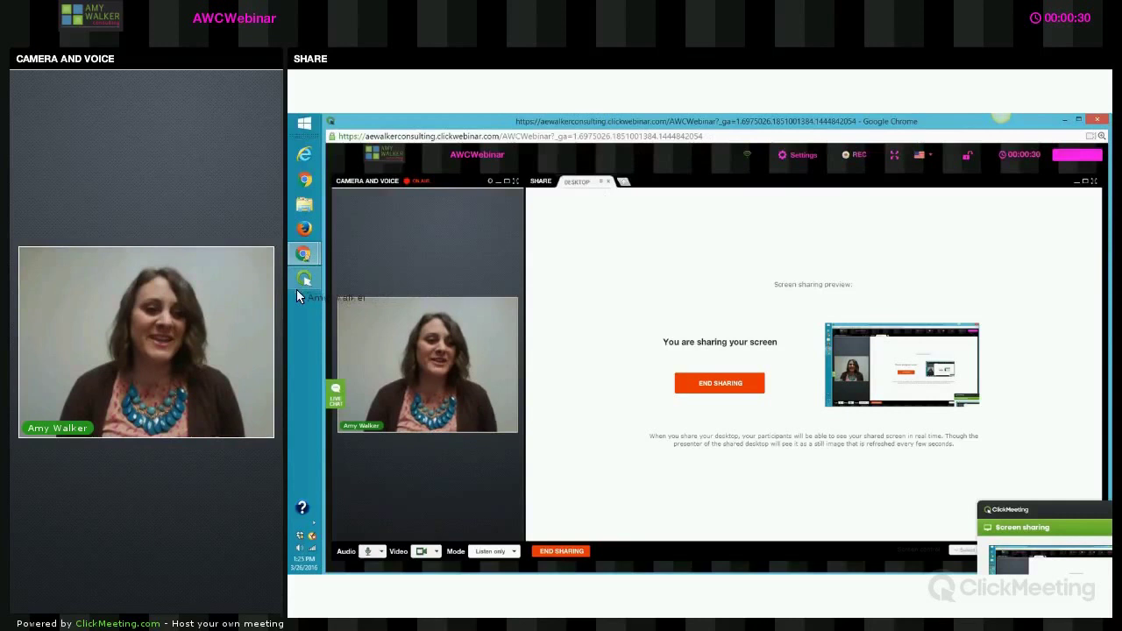
Switch to the browser window with the planning documents and open the Marketing Calendar Template spreadsheet.
mouse_move(307, 256)
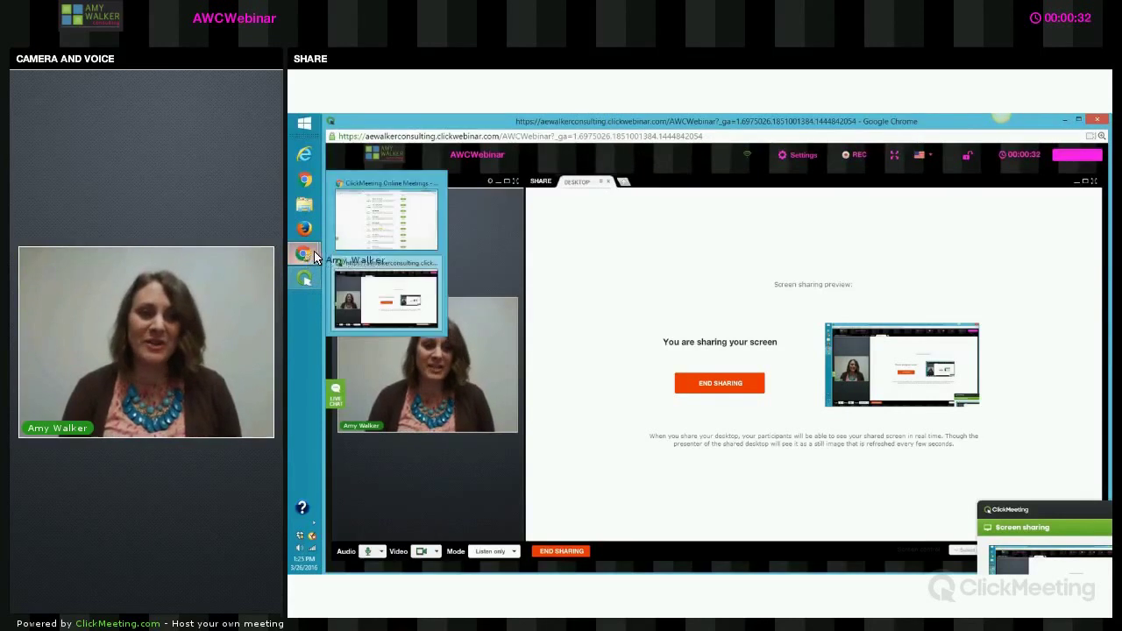
left_click(353, 182)
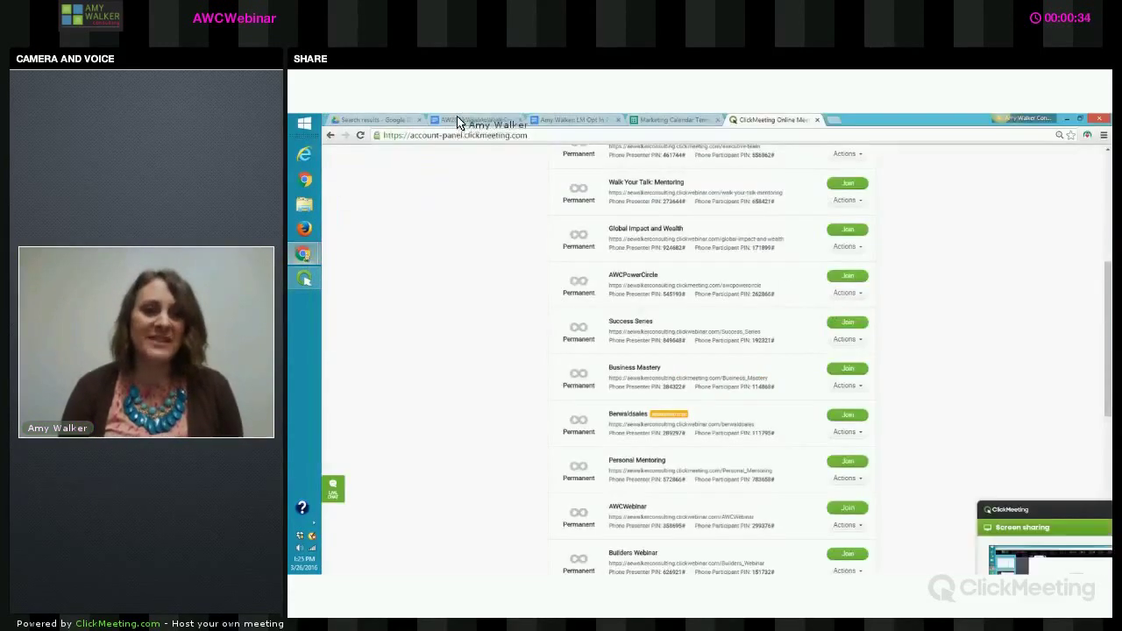
left_click(659, 121)
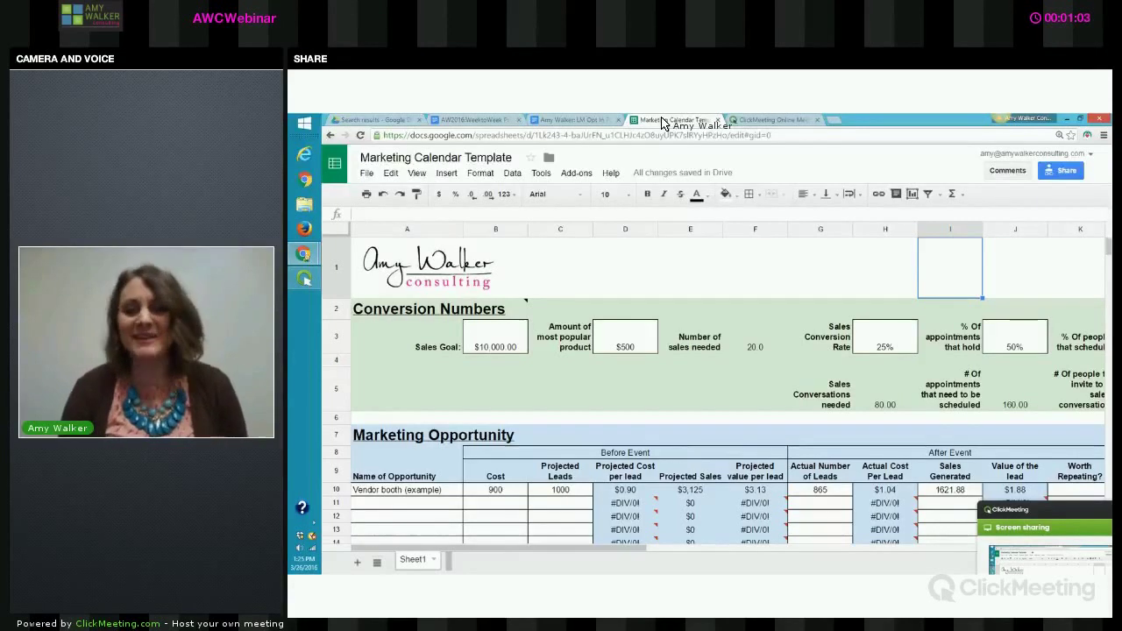
Set the Sales Goal to $100,000 and the amount of the most popular product to $10,000.
left_click(501, 352)
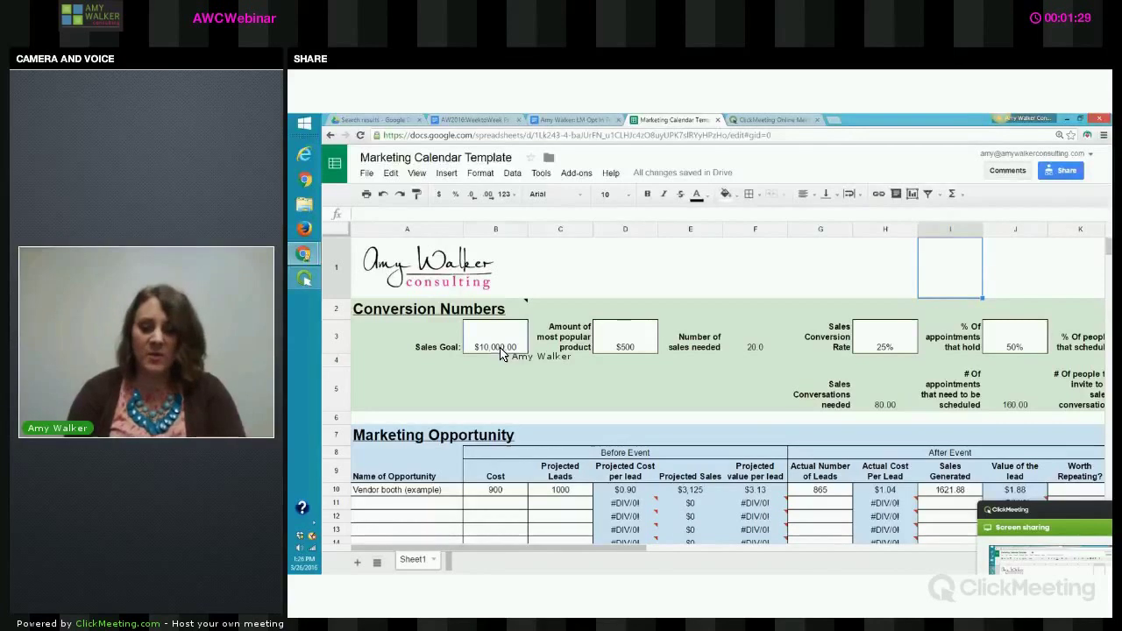
type("1")
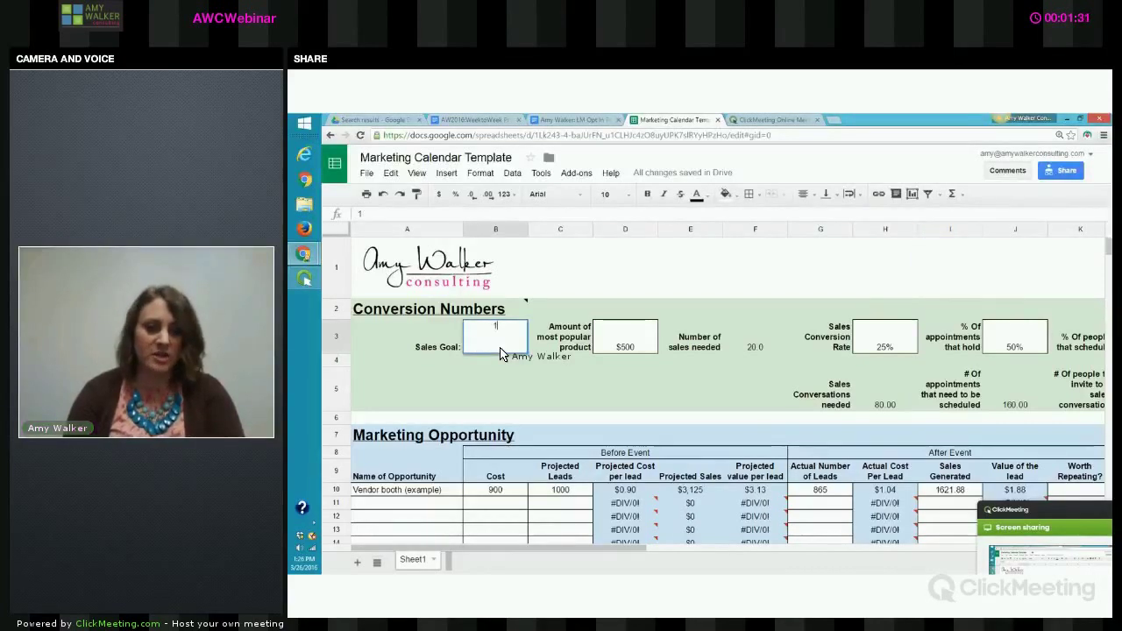
type("00000")
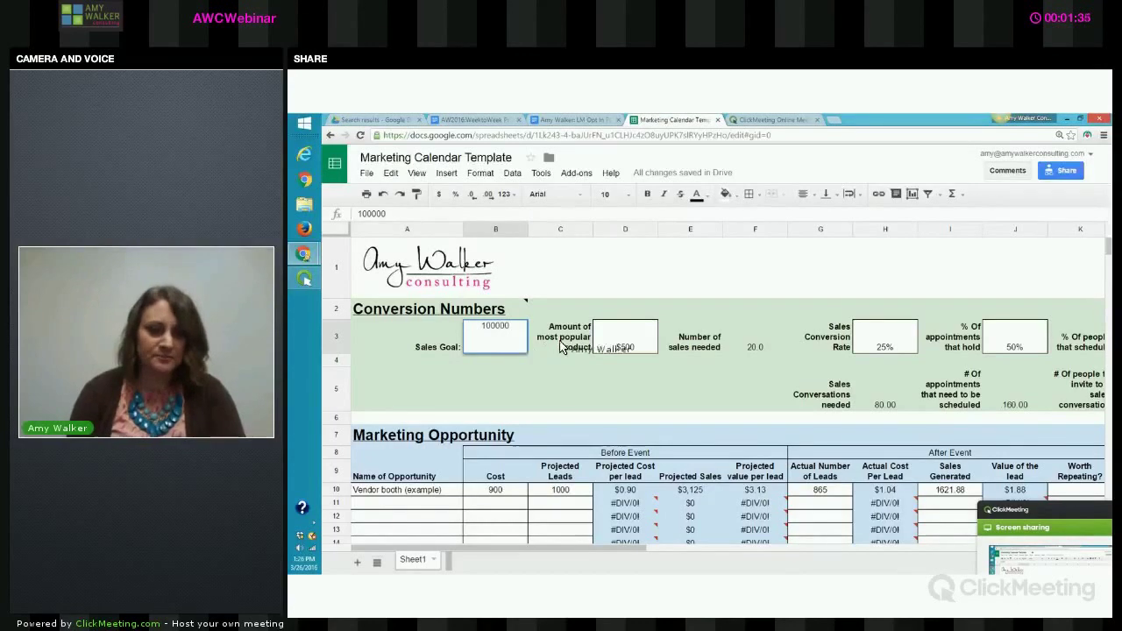
key("Return")
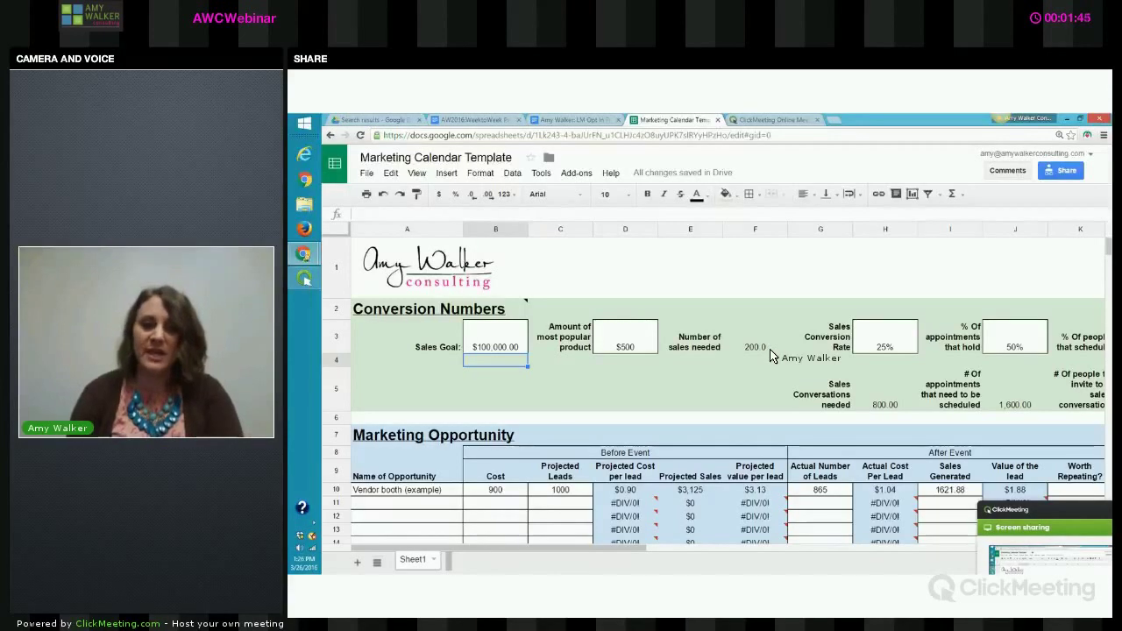
left_click(629, 349)
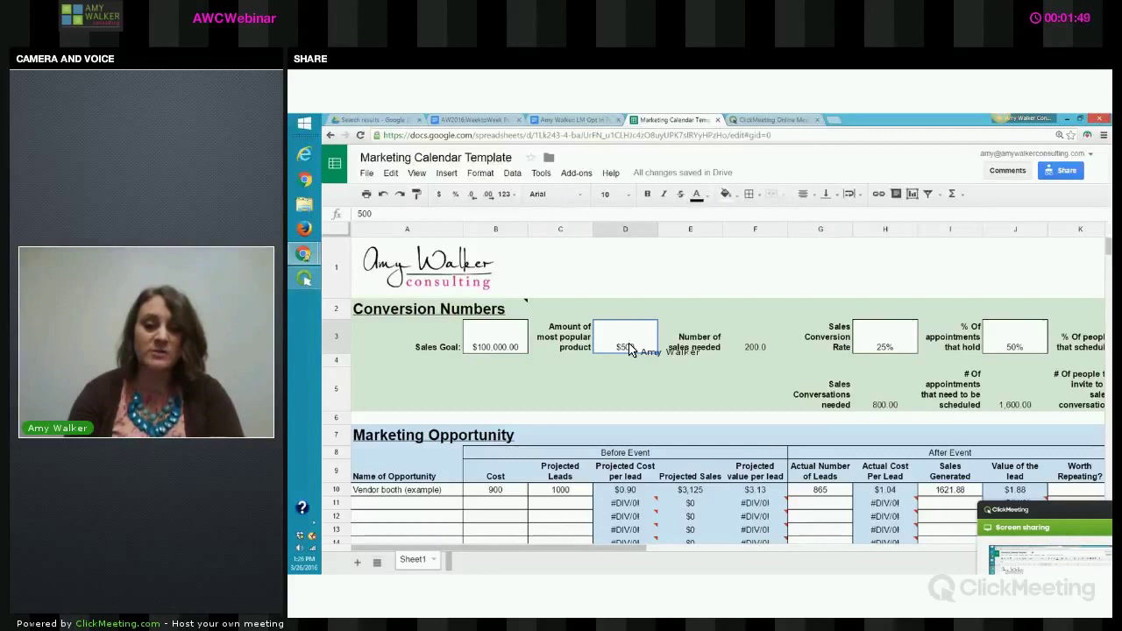
type("10000")
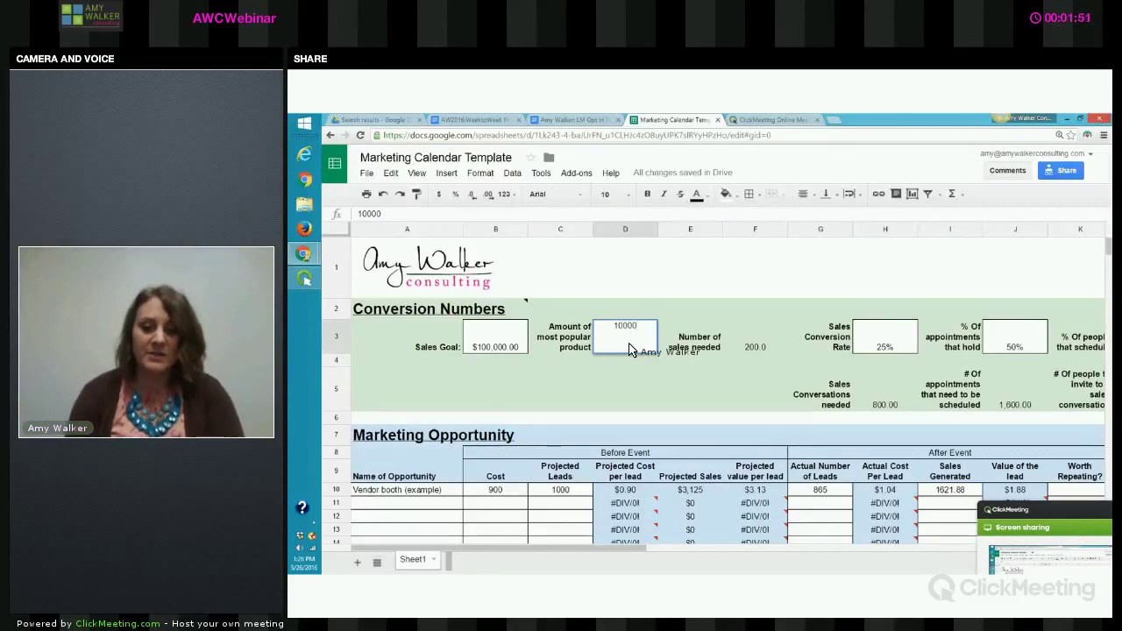
key("Return")
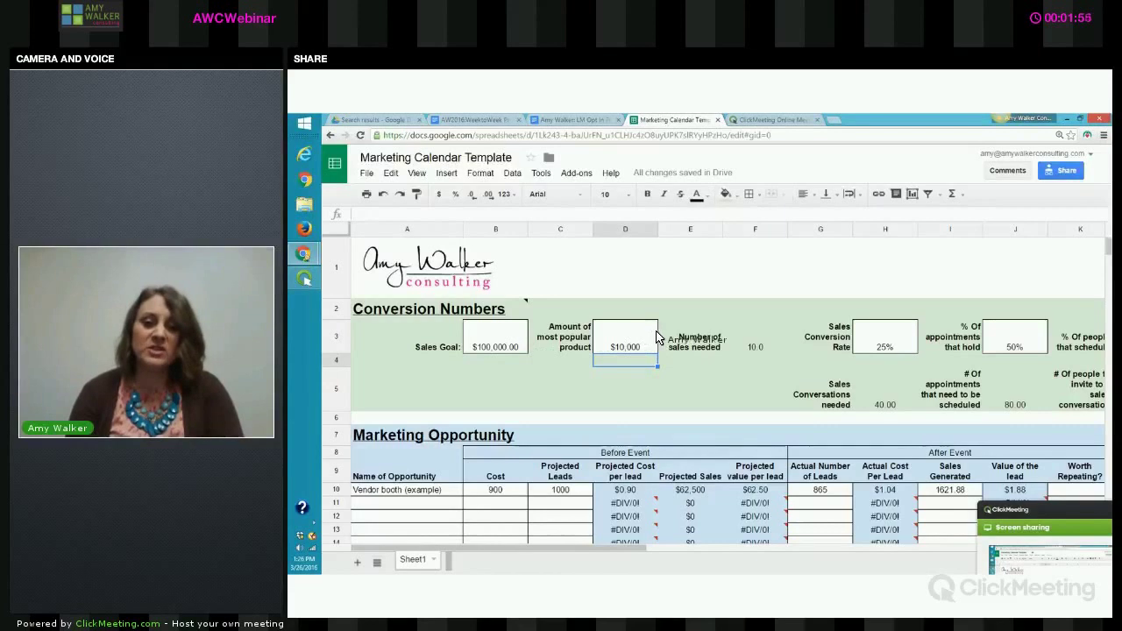
Set the Sales Goal to $10,000 and the amount of the most popular product to $500.
left_click(497, 348)
type("10000")
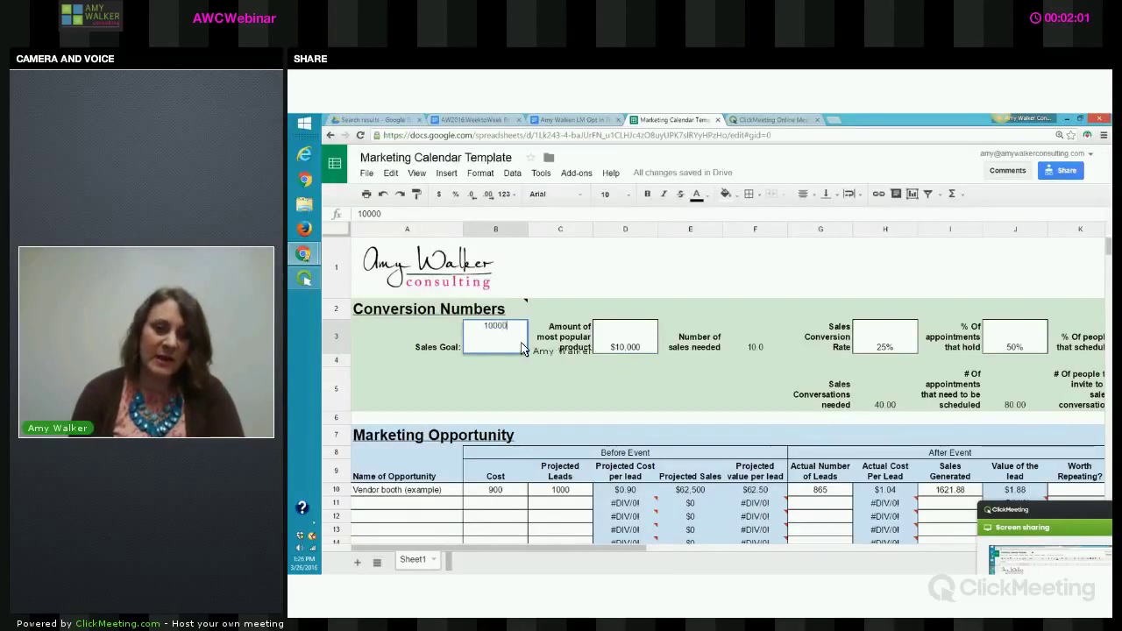
left_click(635, 348)
type("500")
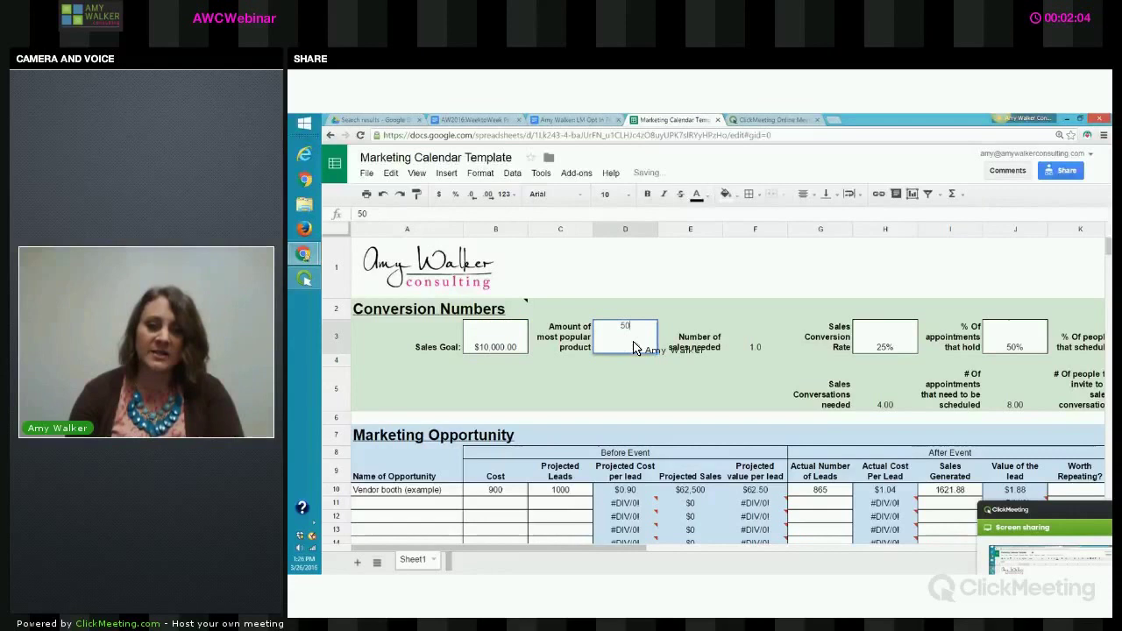
left_click(736, 331)
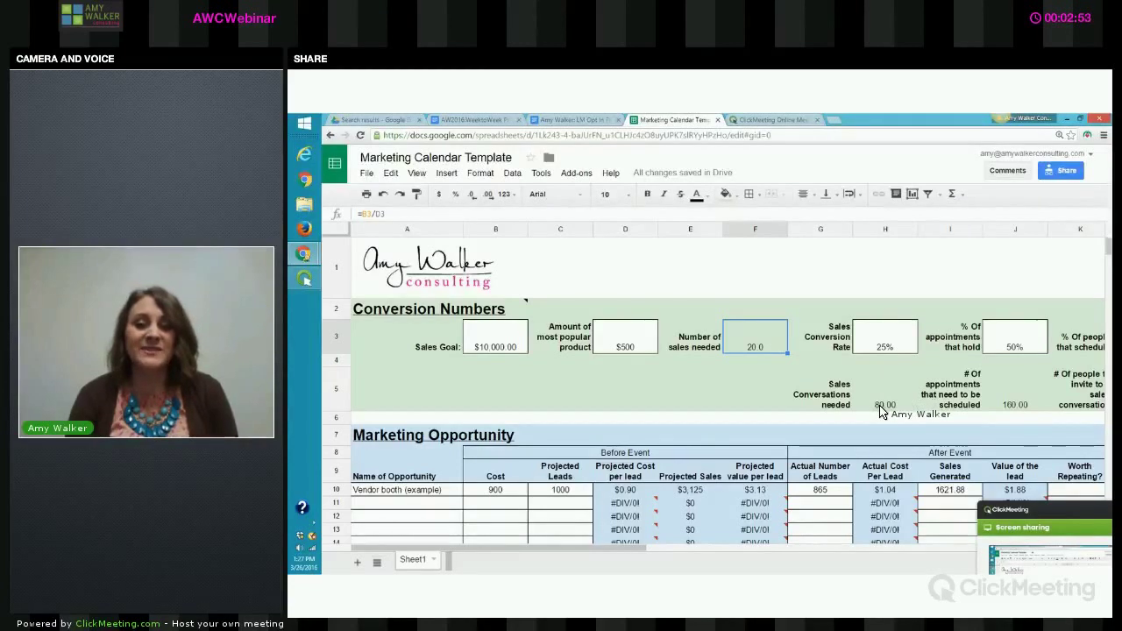
Try a Sales Conversion Rate of 45% and one of 10% in the Conversion Numbers section.
left_click(885, 344)
type("45%")
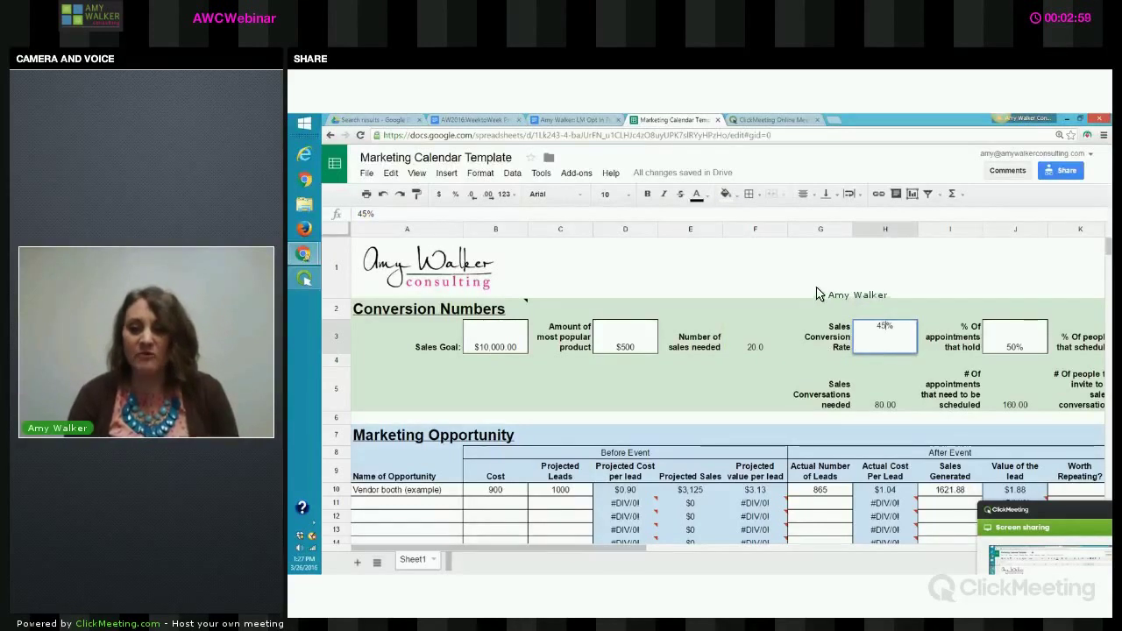
left_click(824, 289)
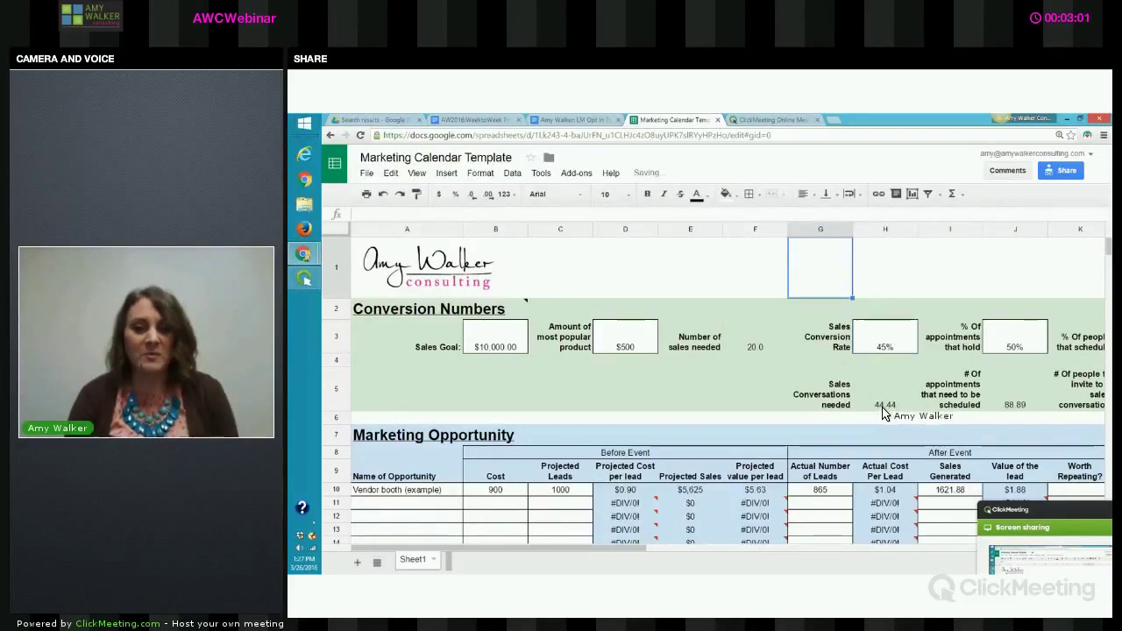
left_click(884, 349)
type("10%")
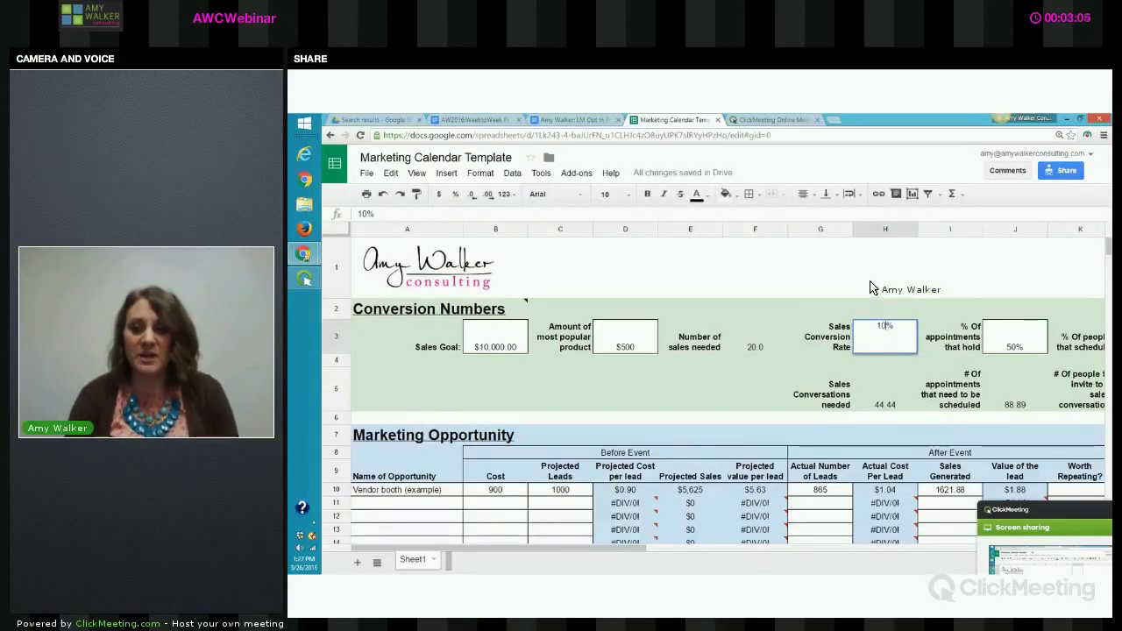
left_click(872, 289)
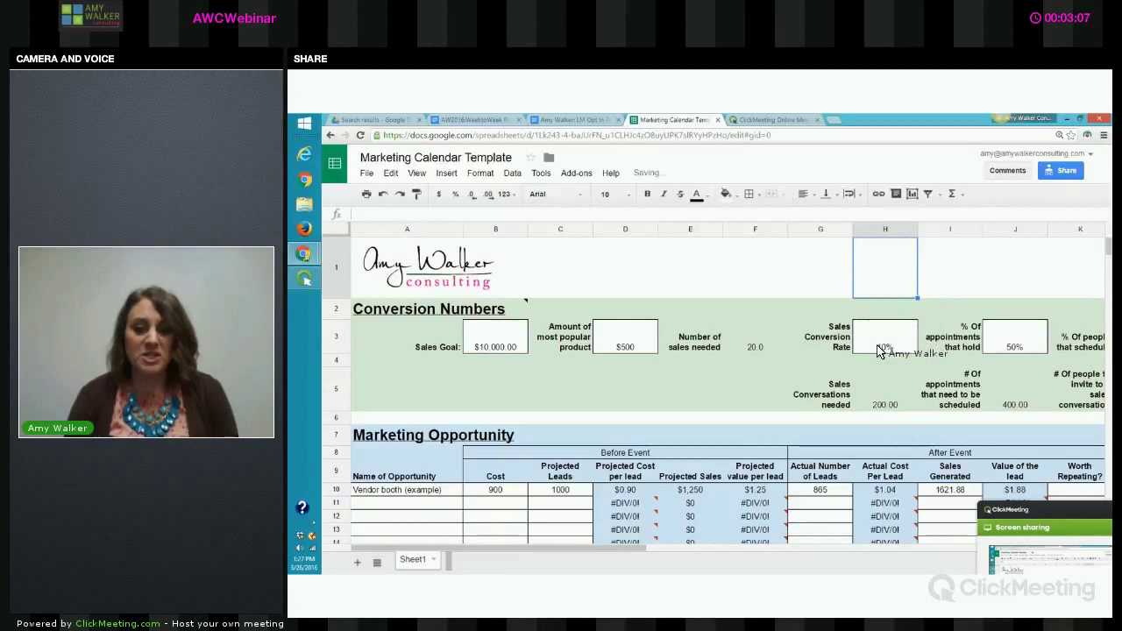
Lower the Sales Conversion Rate in the Conversion Numbers section to 5%.
left_click(881, 351)
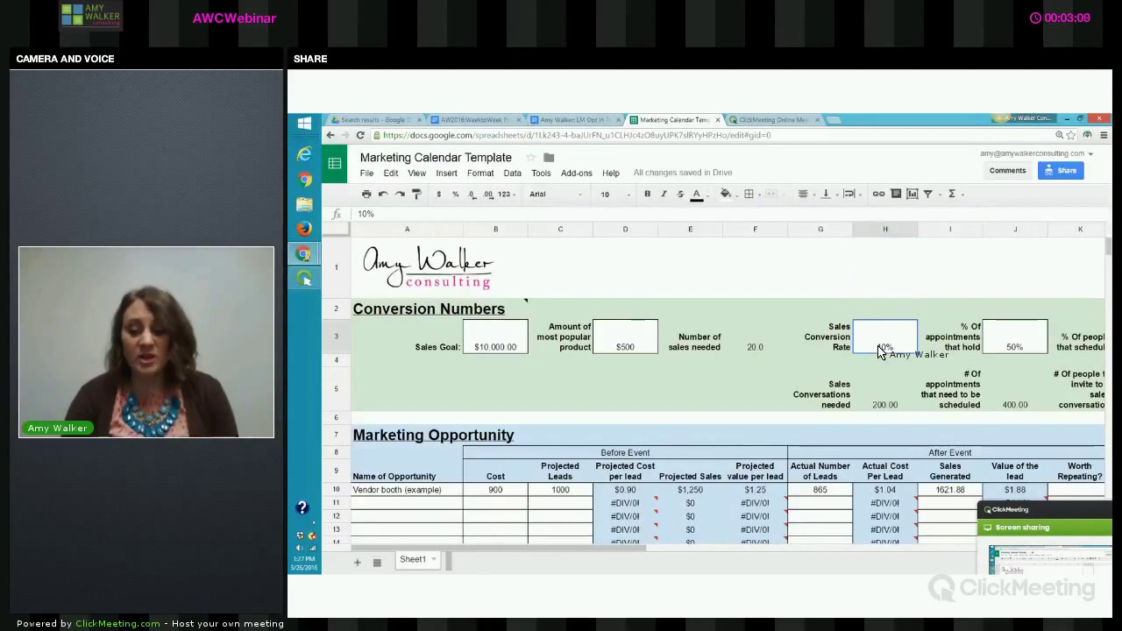
type("5%")
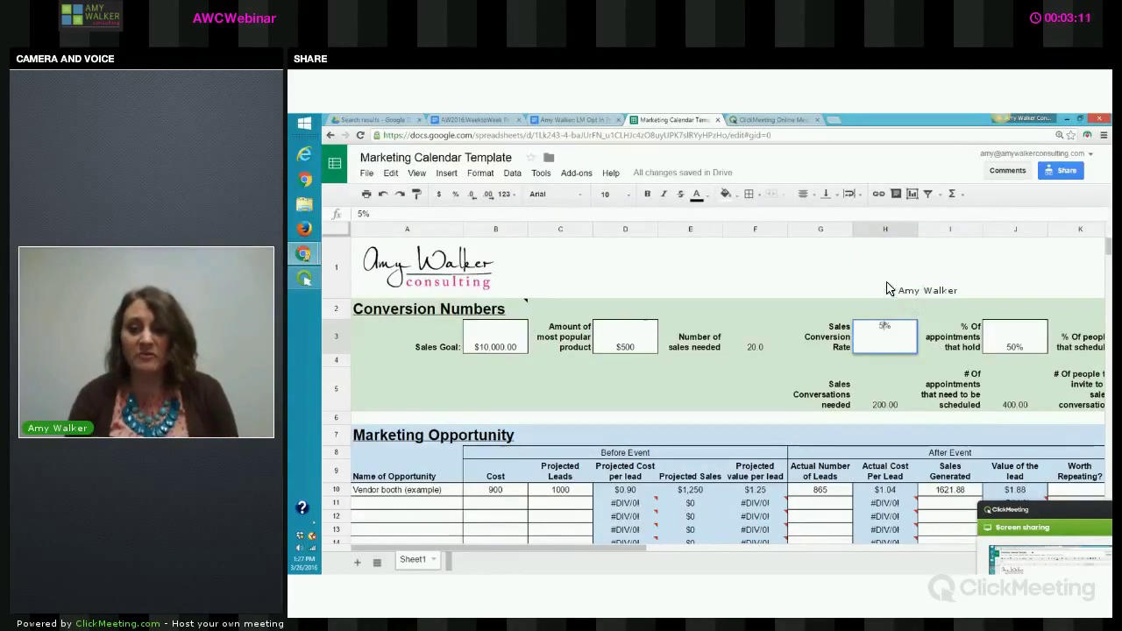
left_click(885, 285)
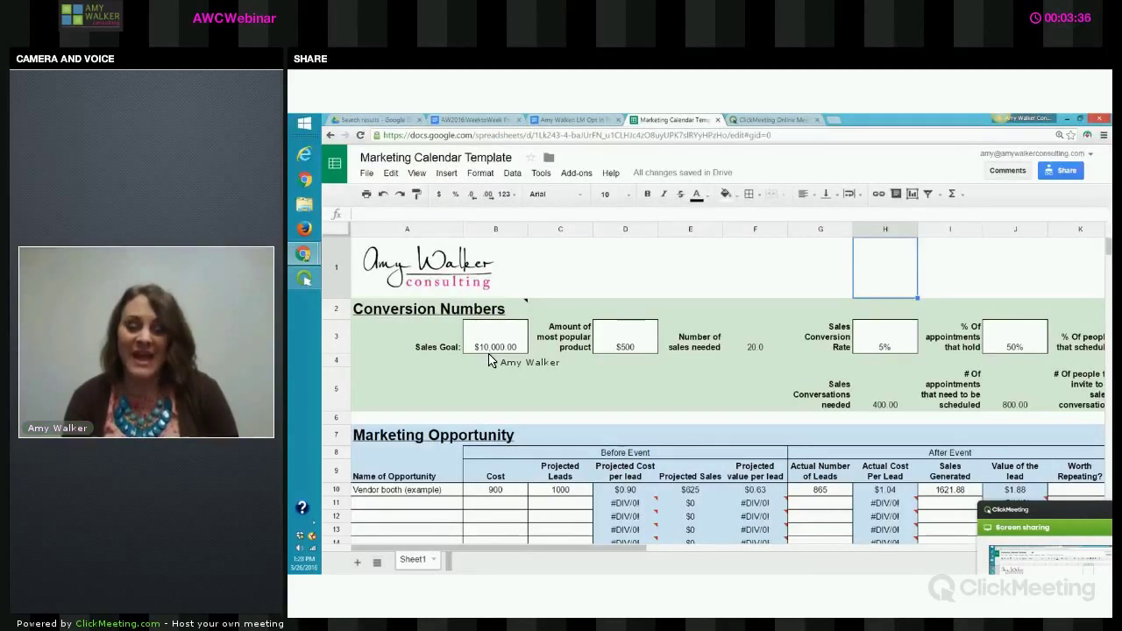
Set the Sales Conversion Rate in the Conversion Numbers section to 25%.
left_click(884, 347)
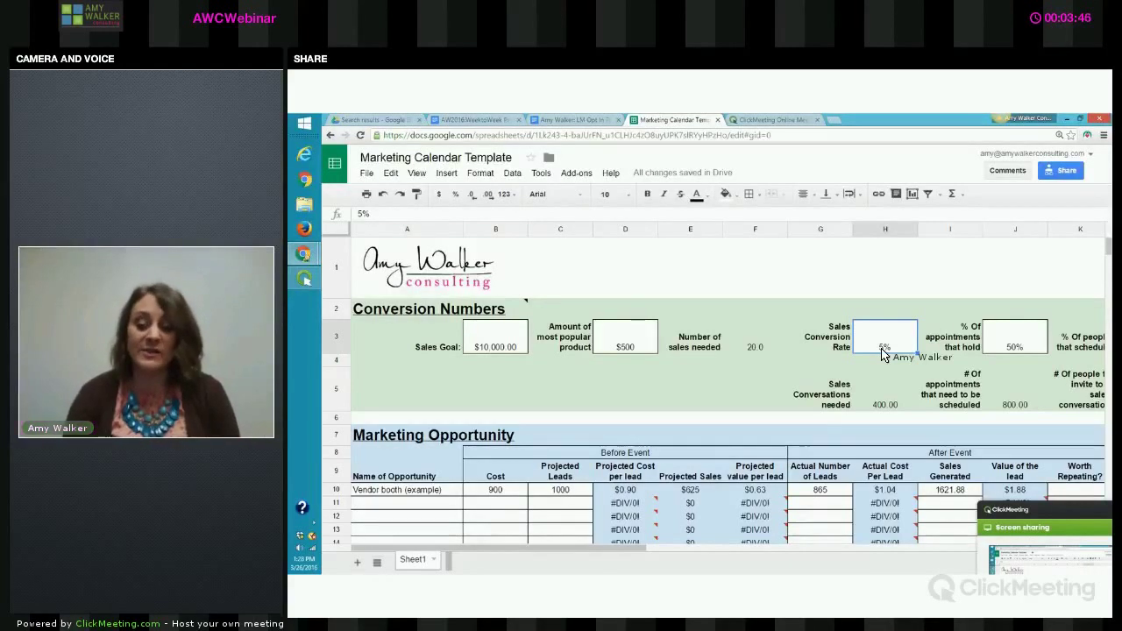
type("25%")
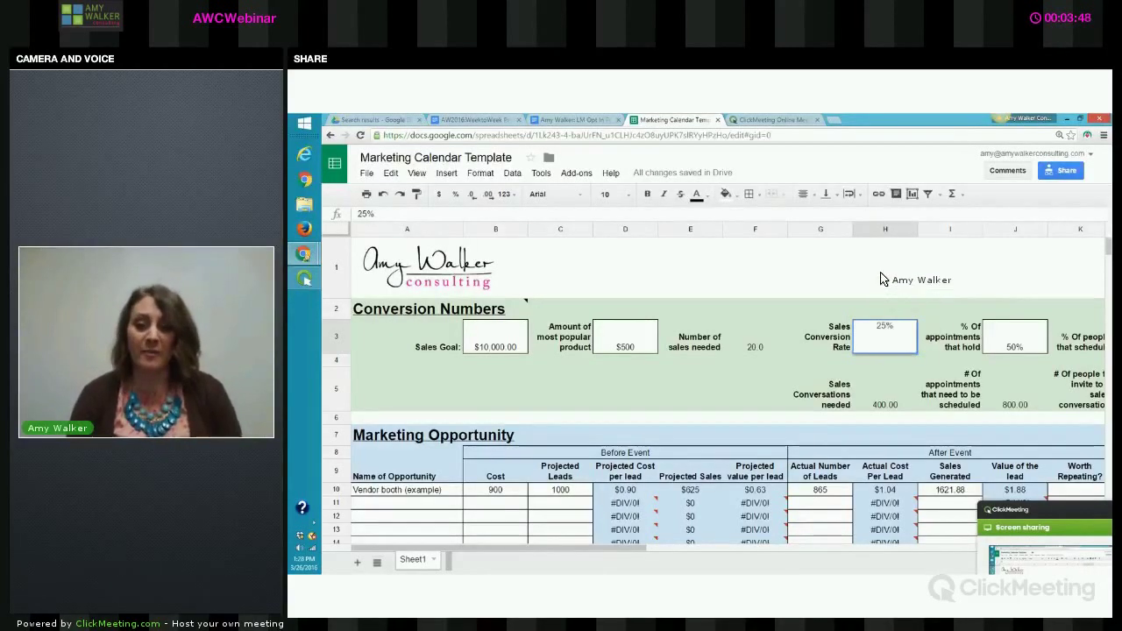
left_click(883, 276)
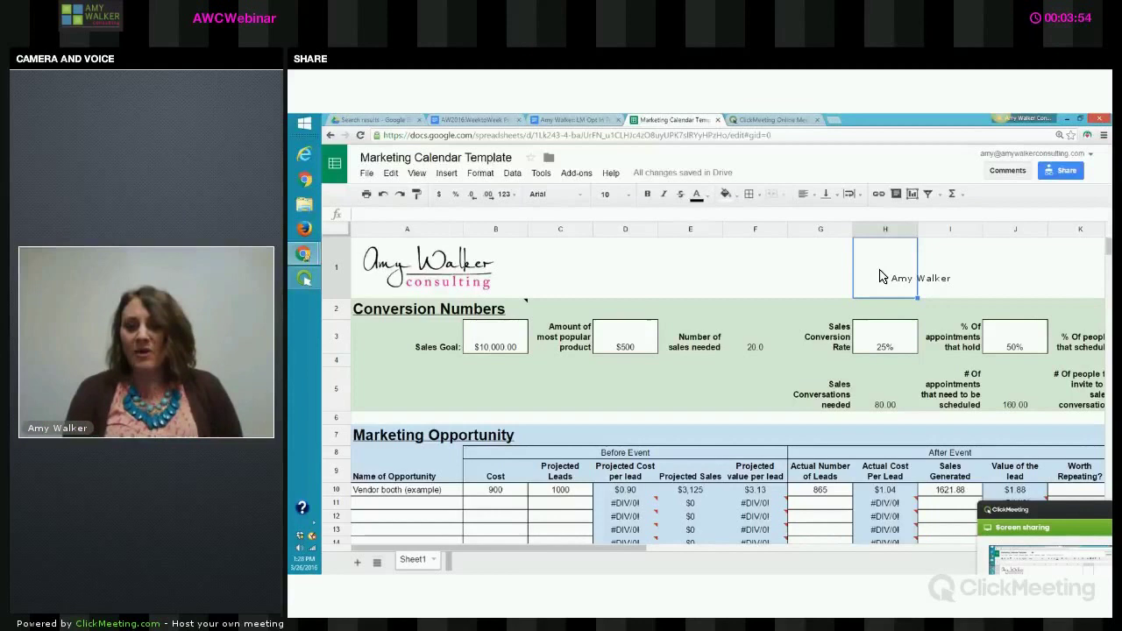
Try 80% for the percentage of appointments that hold and return it to 50%.
left_click(1014, 349)
type("80")
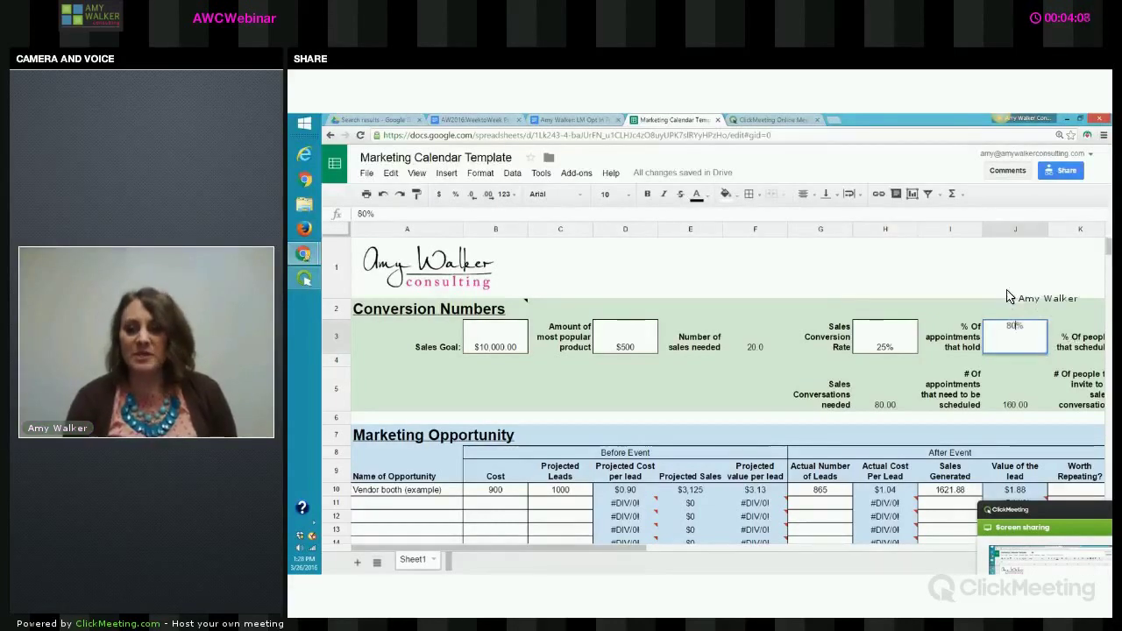
left_click(1007, 287)
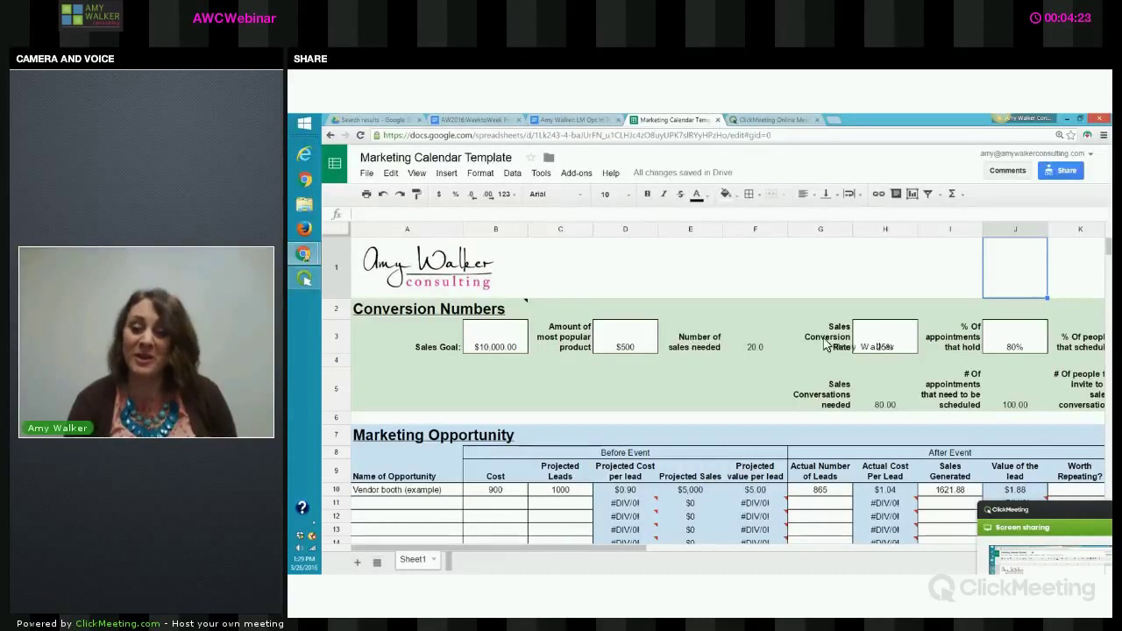
left_click(1017, 347)
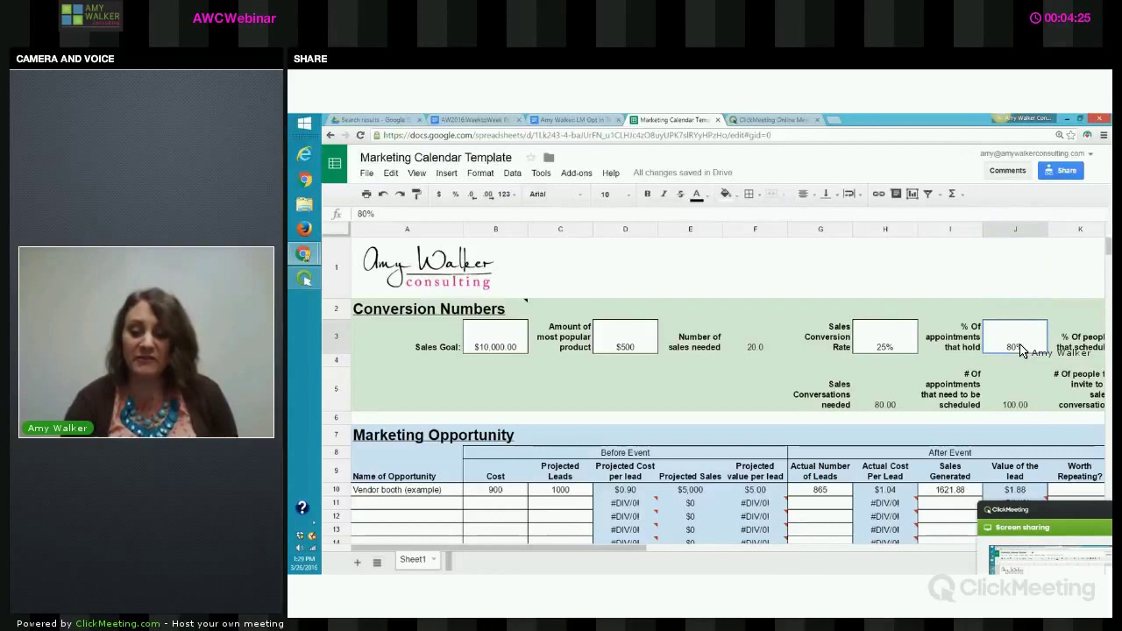
type("50%")
left_click(1013, 283)
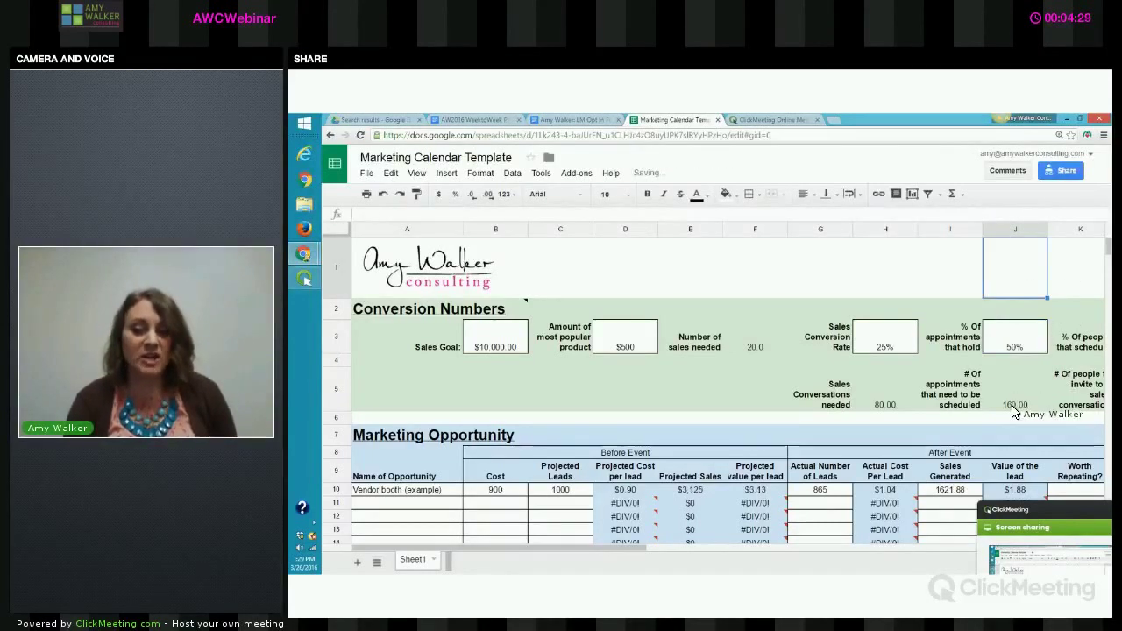
Lower the percentage of appointments that hold to 10% in the Conversion Numbers section.
left_click(1015, 348)
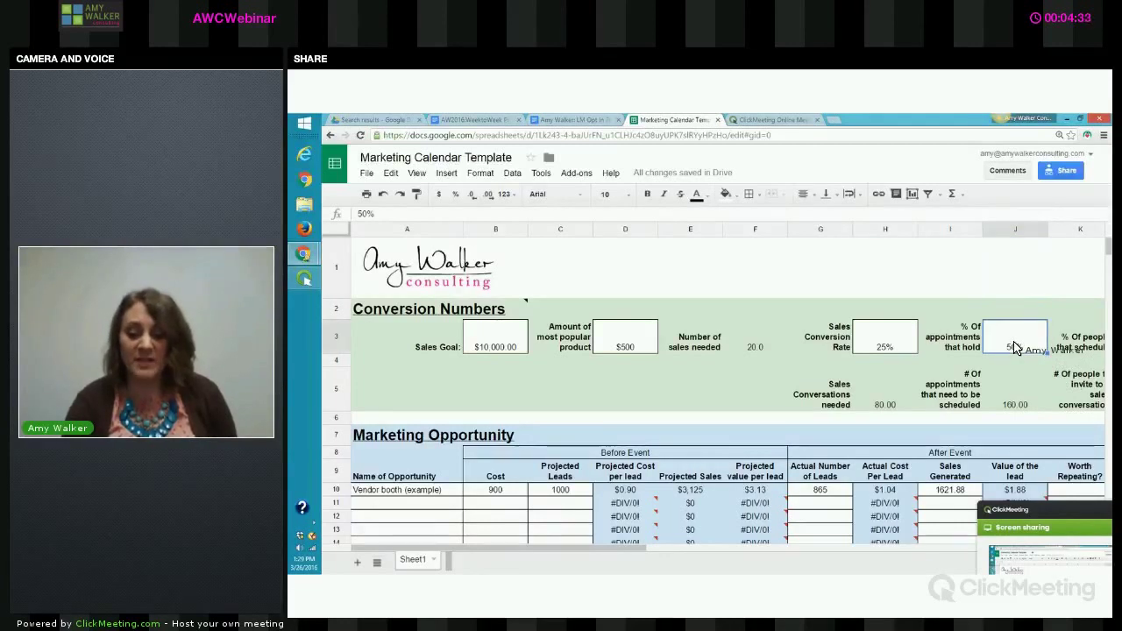
type("10%")
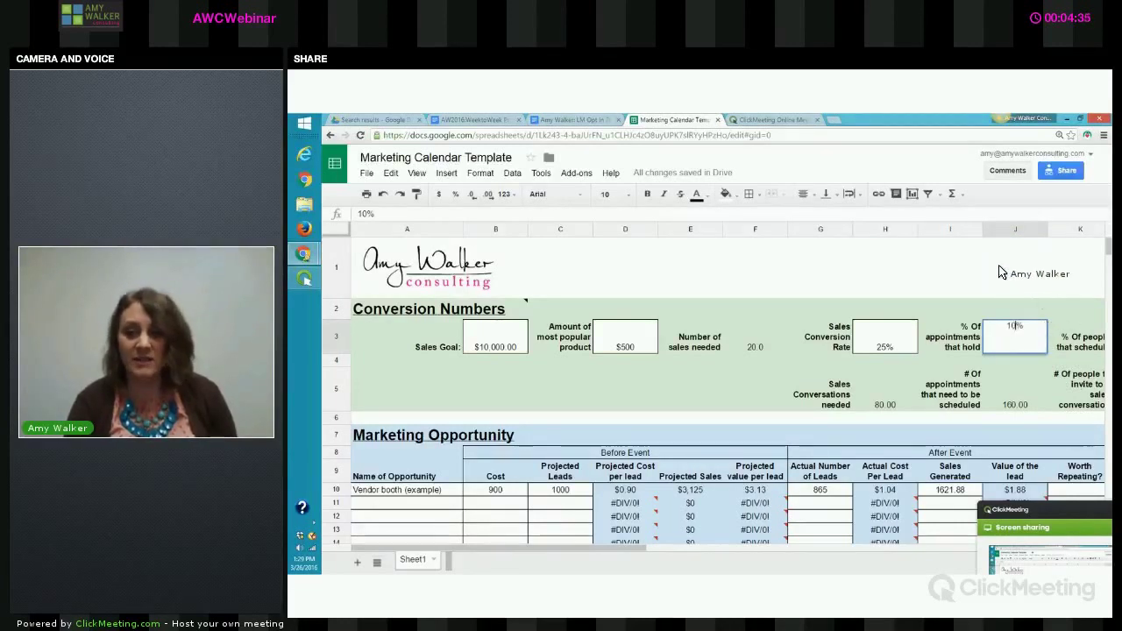
left_click(999, 280)
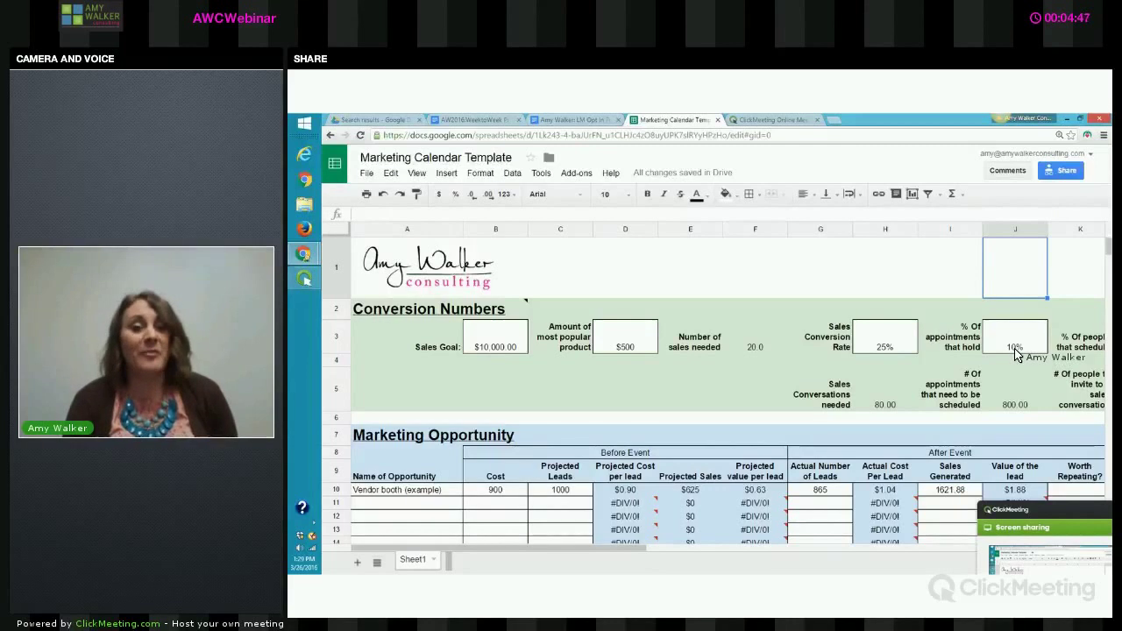
Set the percentage of appointments that hold back to 50%.
left_click(1015, 349)
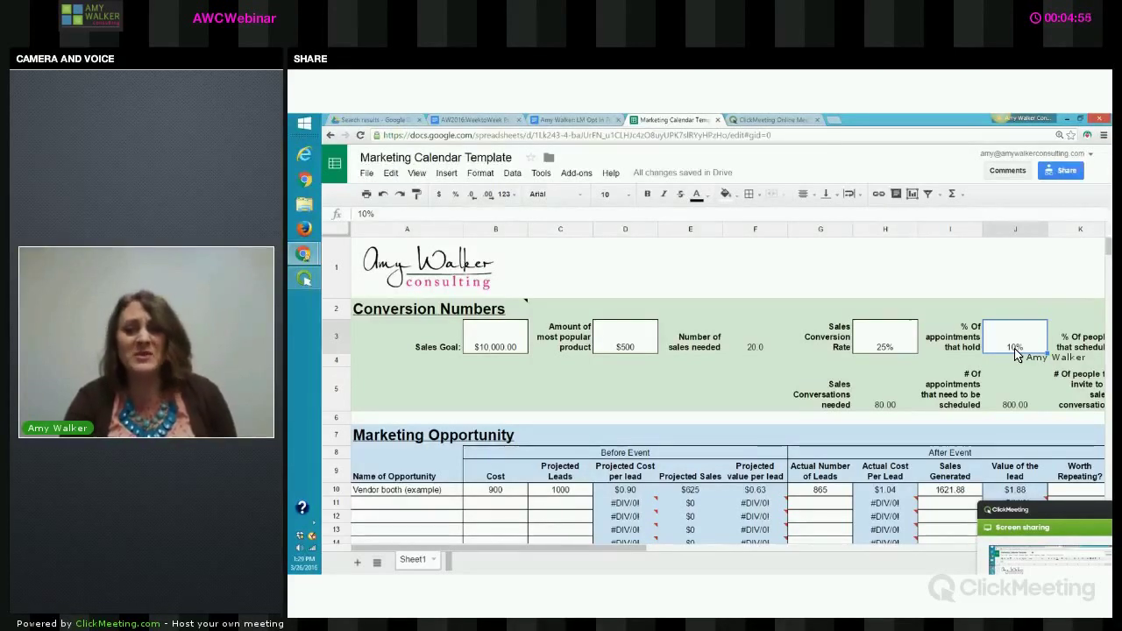
type("50")
left_click(1027, 297)
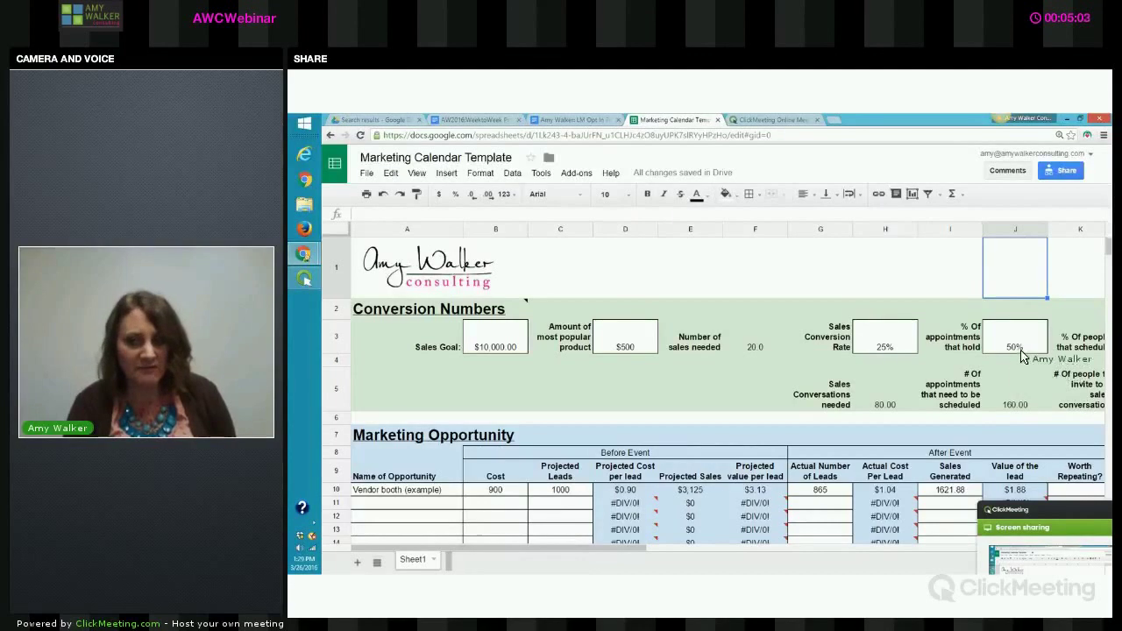
Set the percentage of people that schedule to 50% in the Conversion Numbers section.
key("Right")
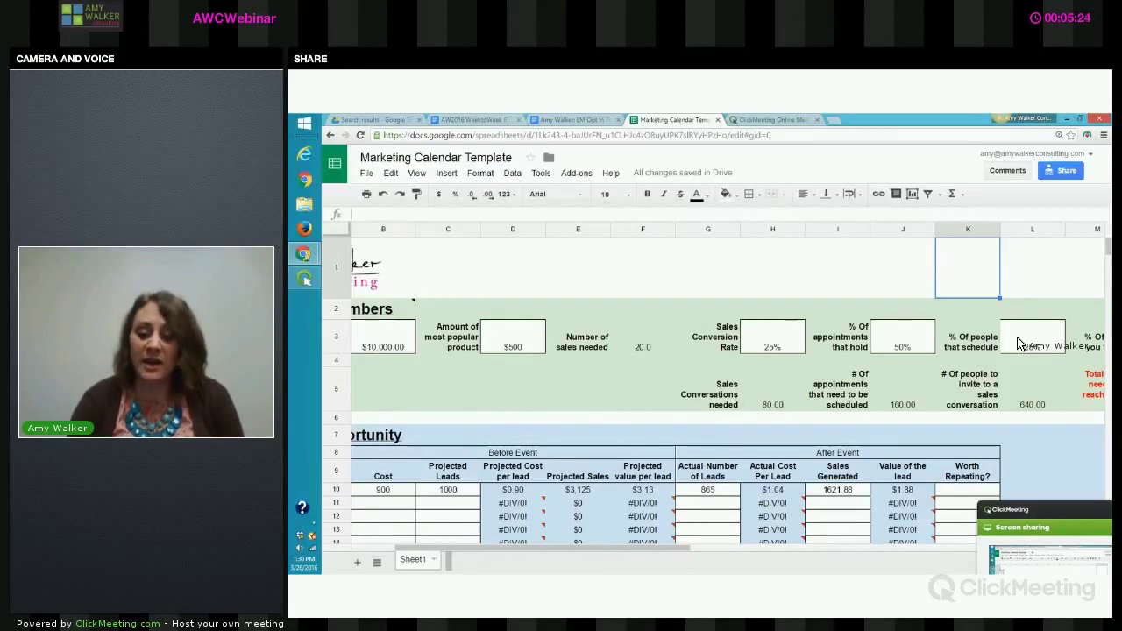
left_click(1018, 344)
type("50%")
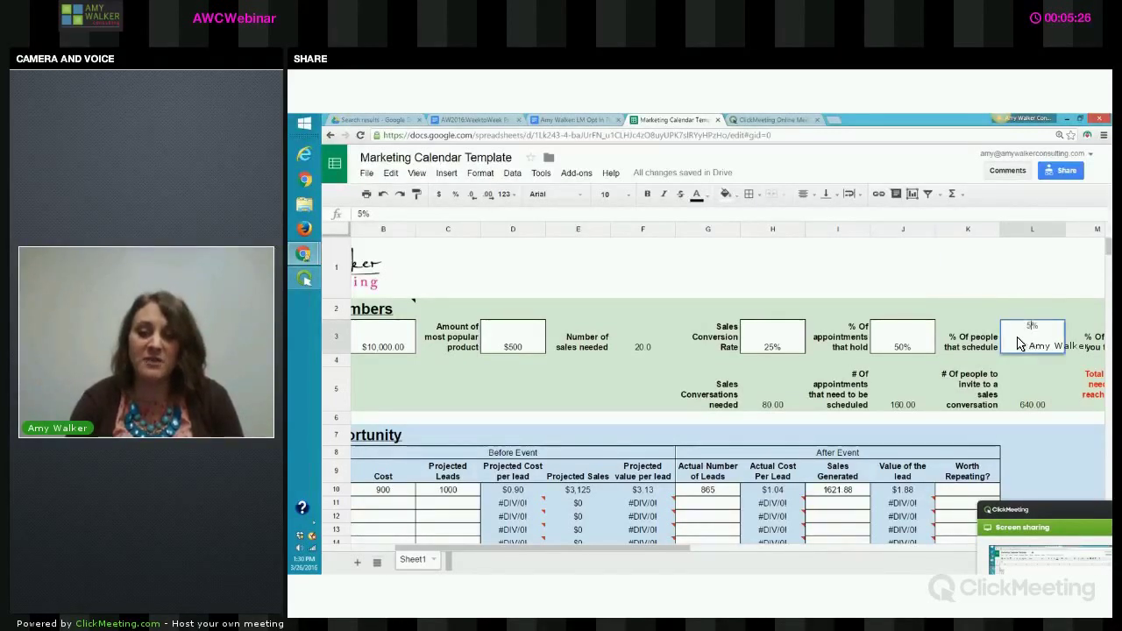
left_click(1020, 281)
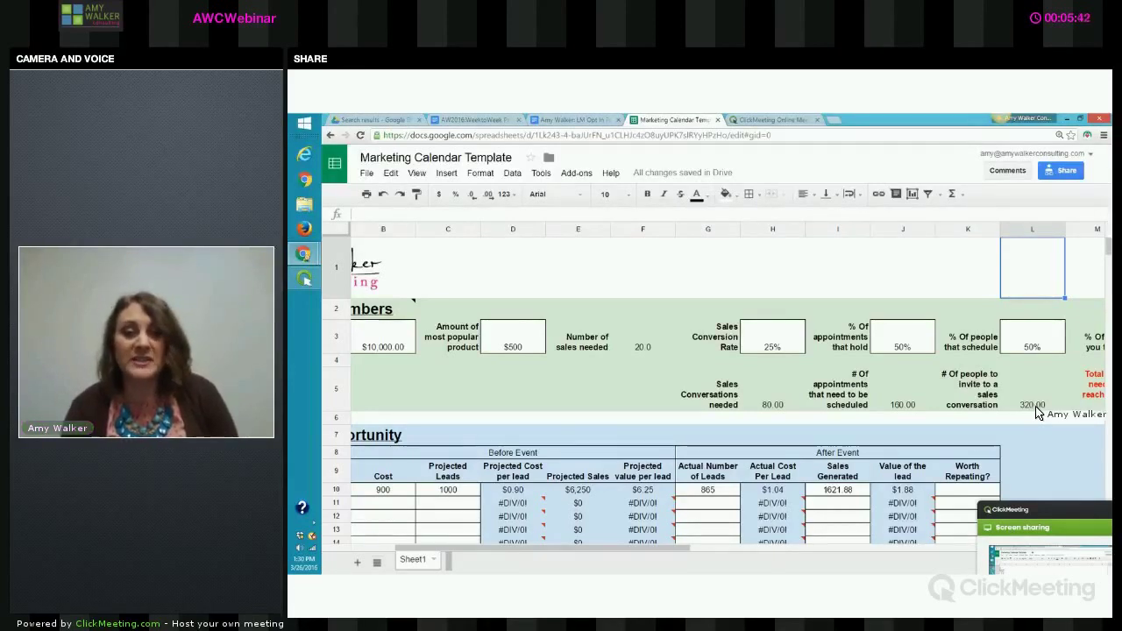
Try 25% for the percentage of people that schedule and check the number of people to invite to a sales conversation.
double_click(1030, 349)
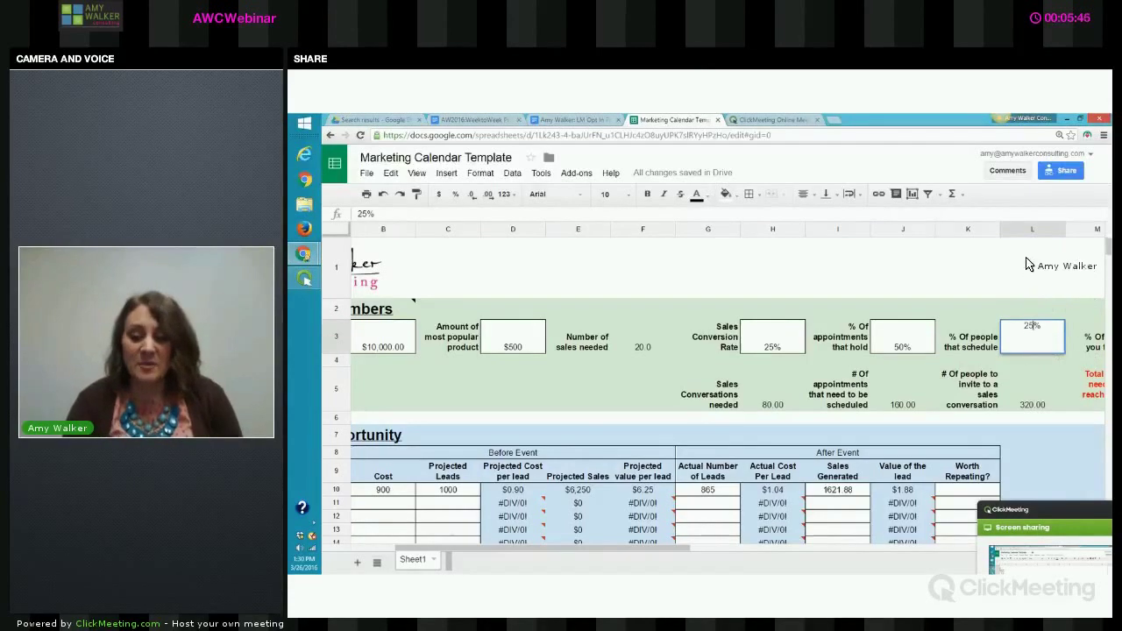
left_click(1031, 263)
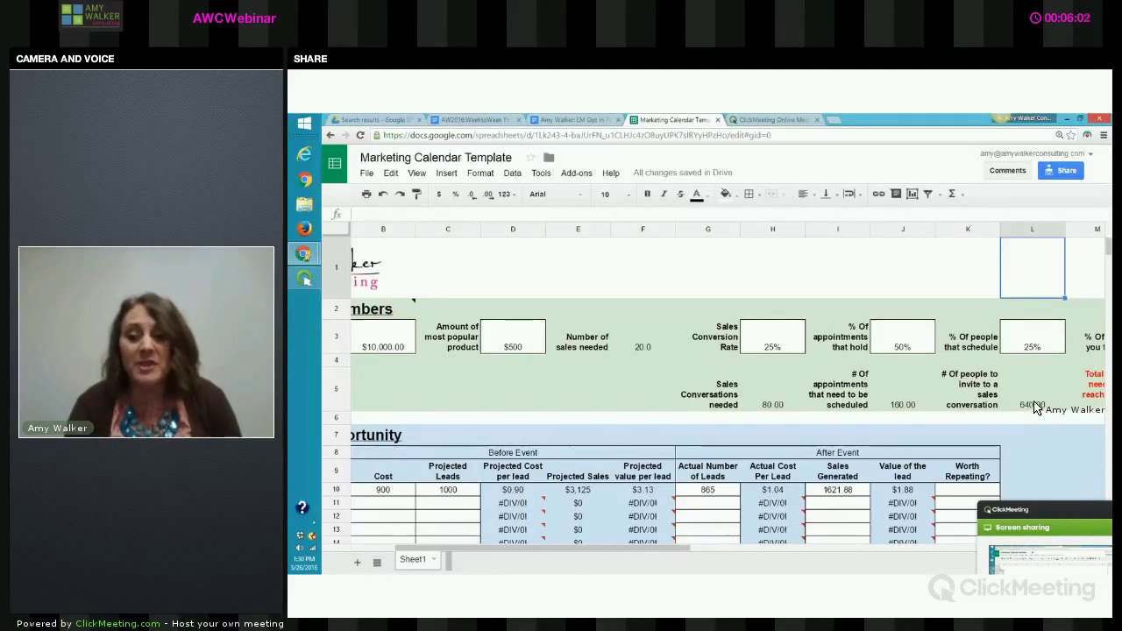
left_click(1033, 403)
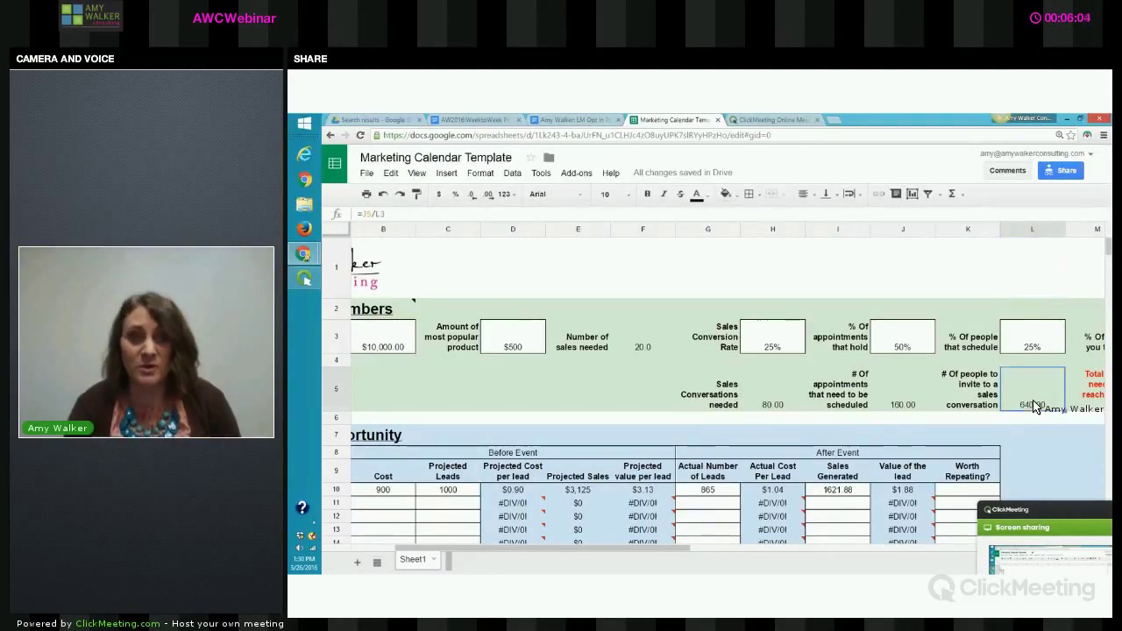
Set the percentage of people that schedule to 30% in the Conversion Numbers section.
left_click(397, 337)
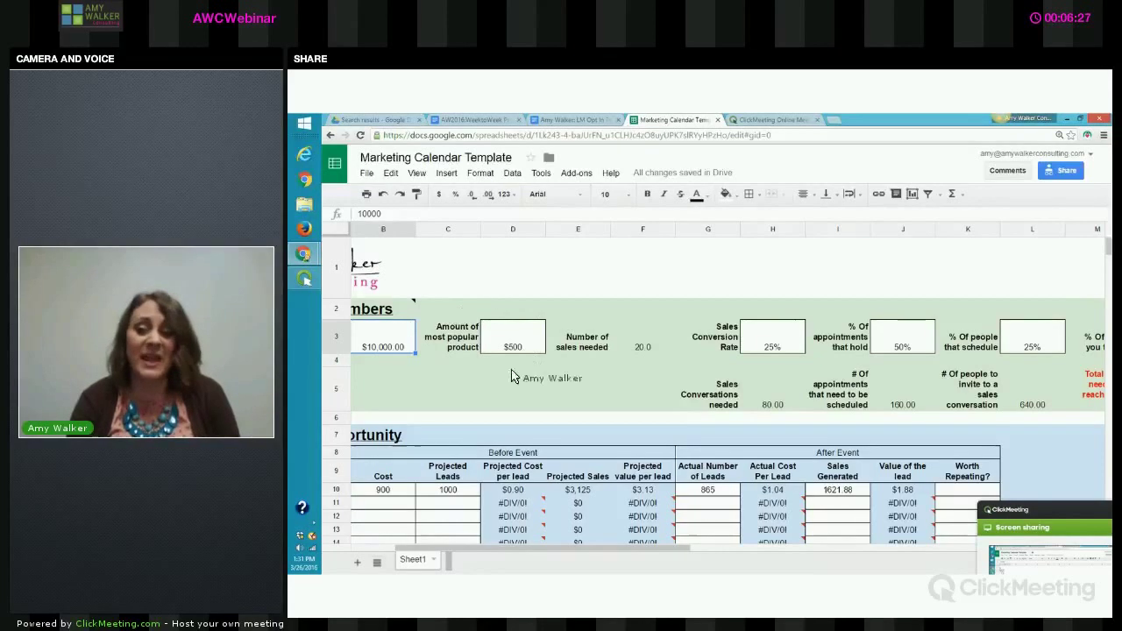
left_click(1031, 342)
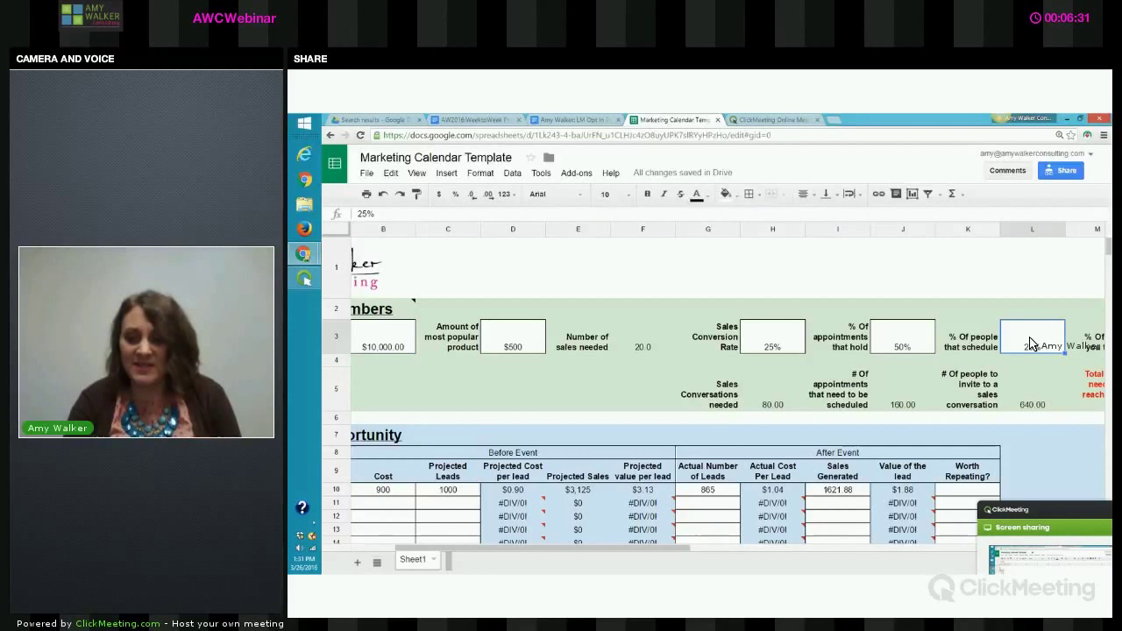
type("30")
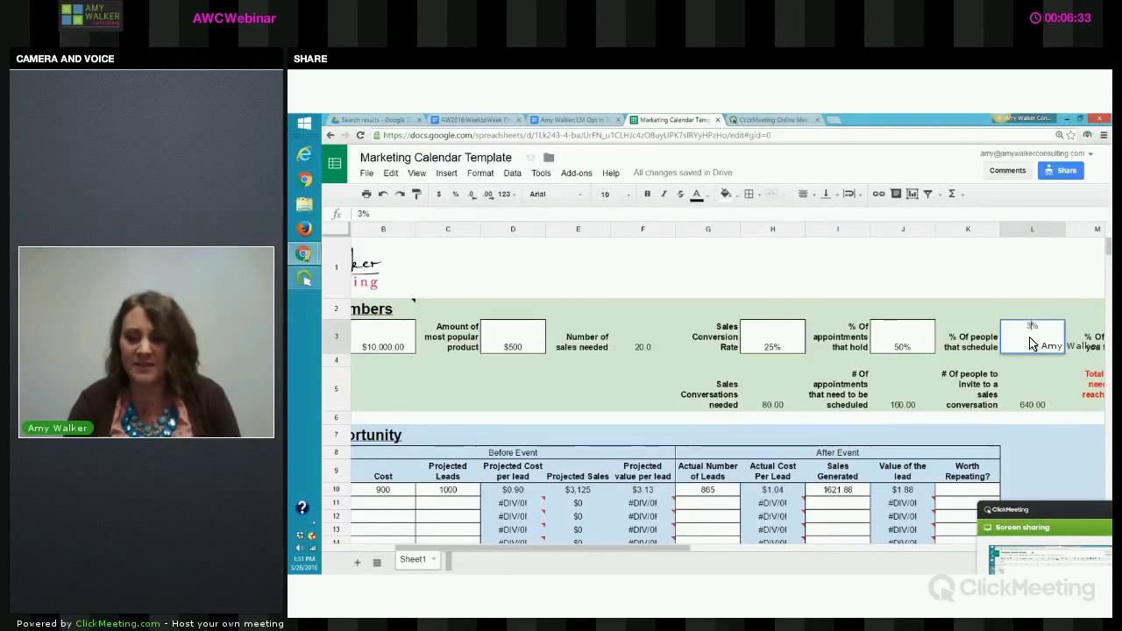
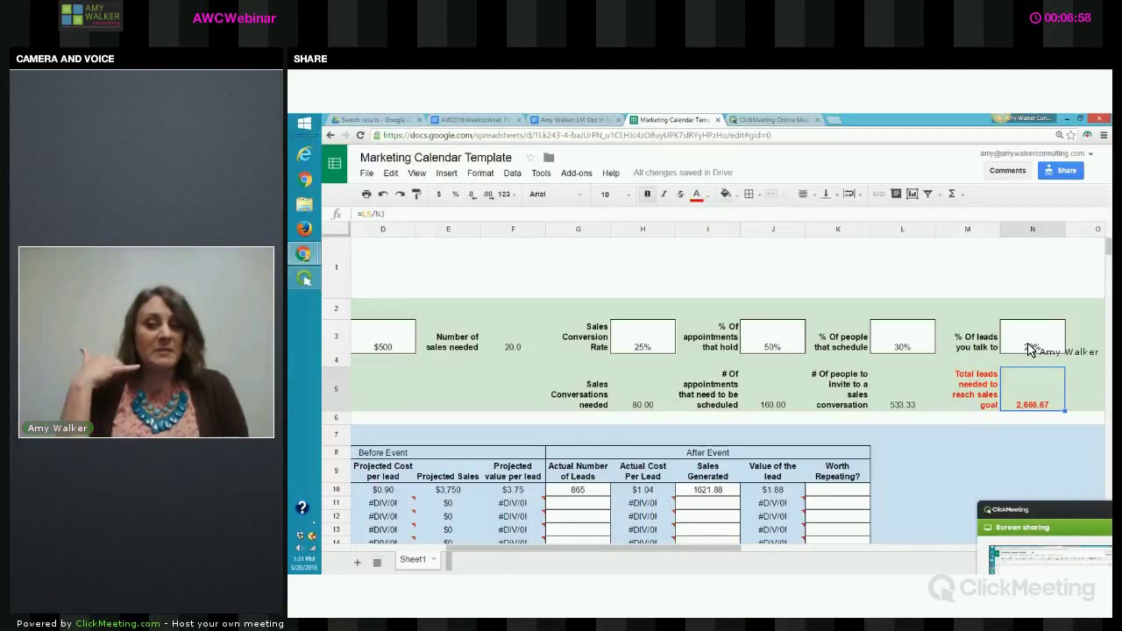
Try 90% for the percentage of leads you talk to in the Conversion Numbers section.
left_click(1030, 349)
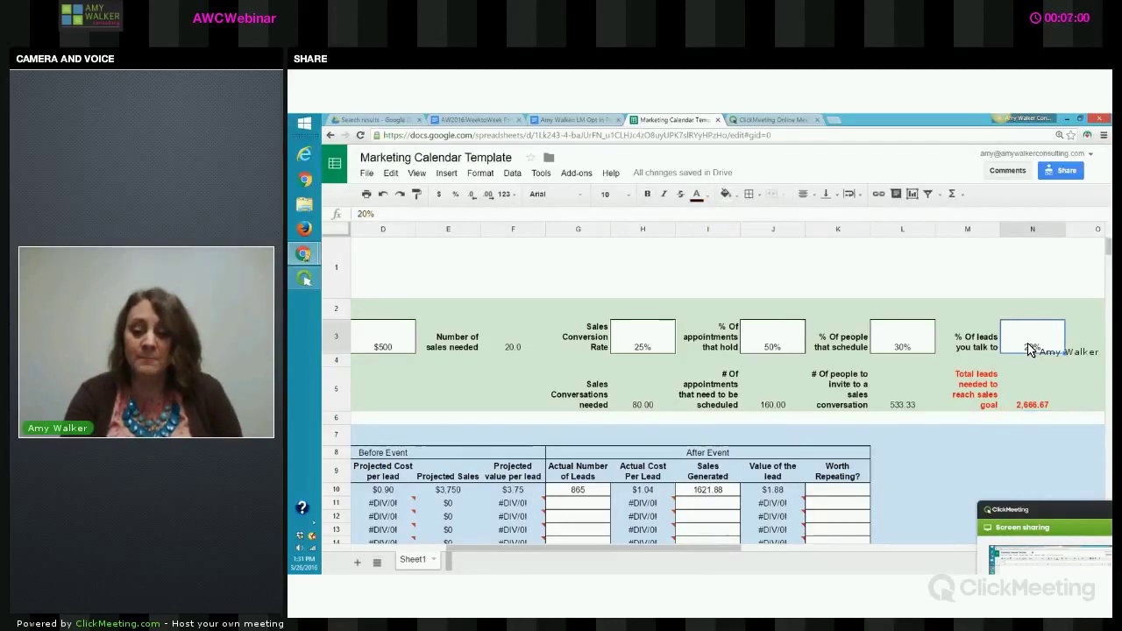
type("90")
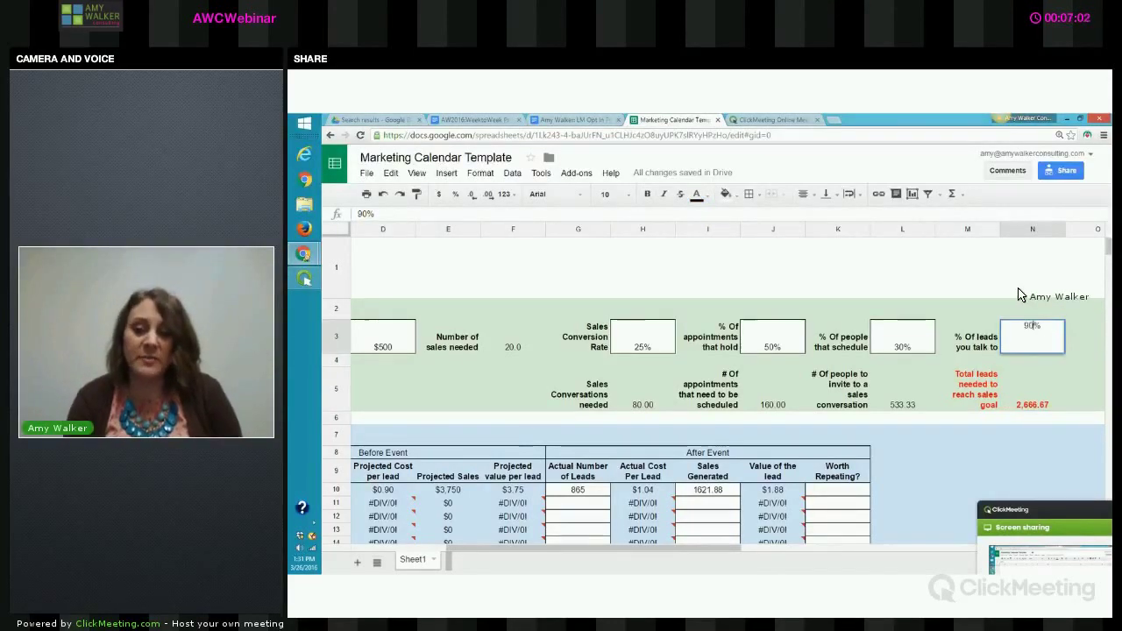
left_click(1021, 292)
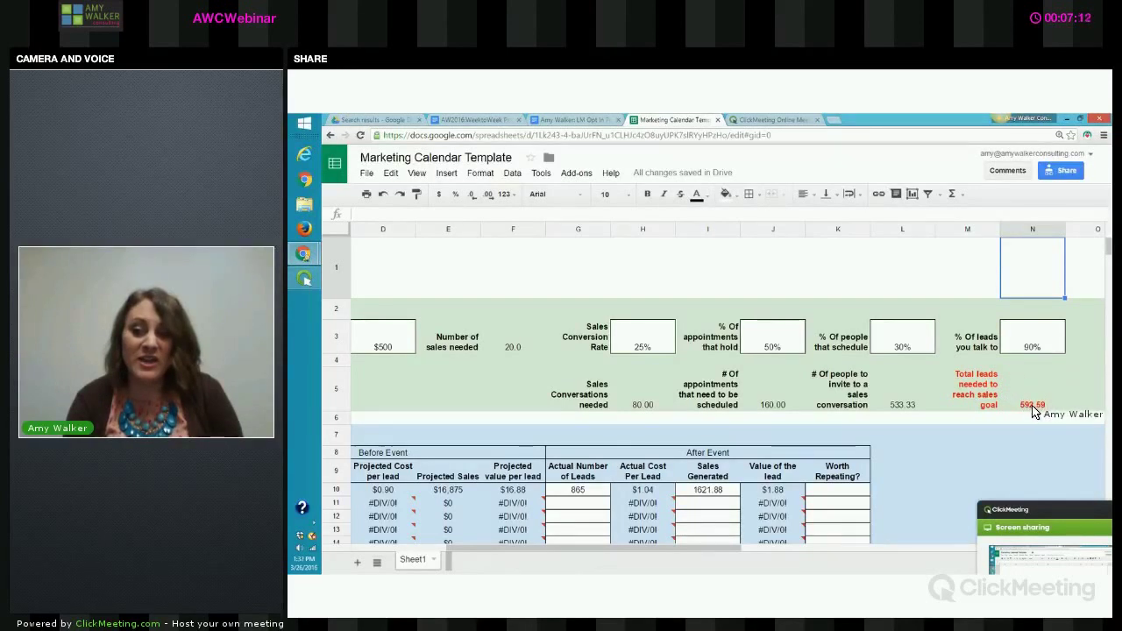
Lower the percentage of leads you talk to to 15% in the Conversion Numbers section.
left_click(1024, 348)
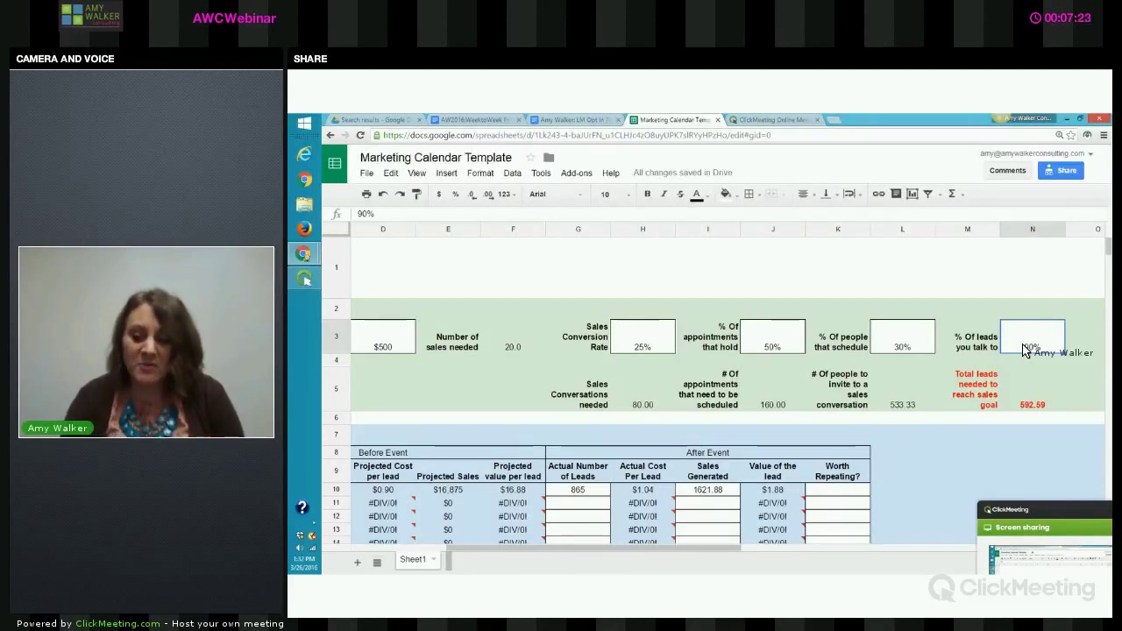
type("15%")
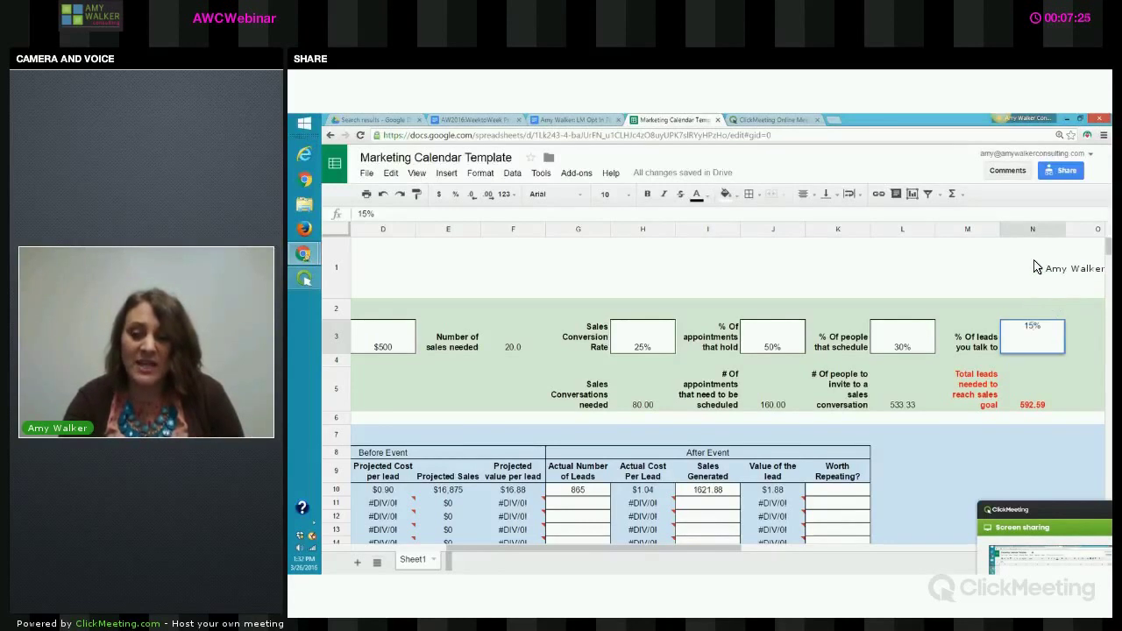
key("Up")
key("Up")
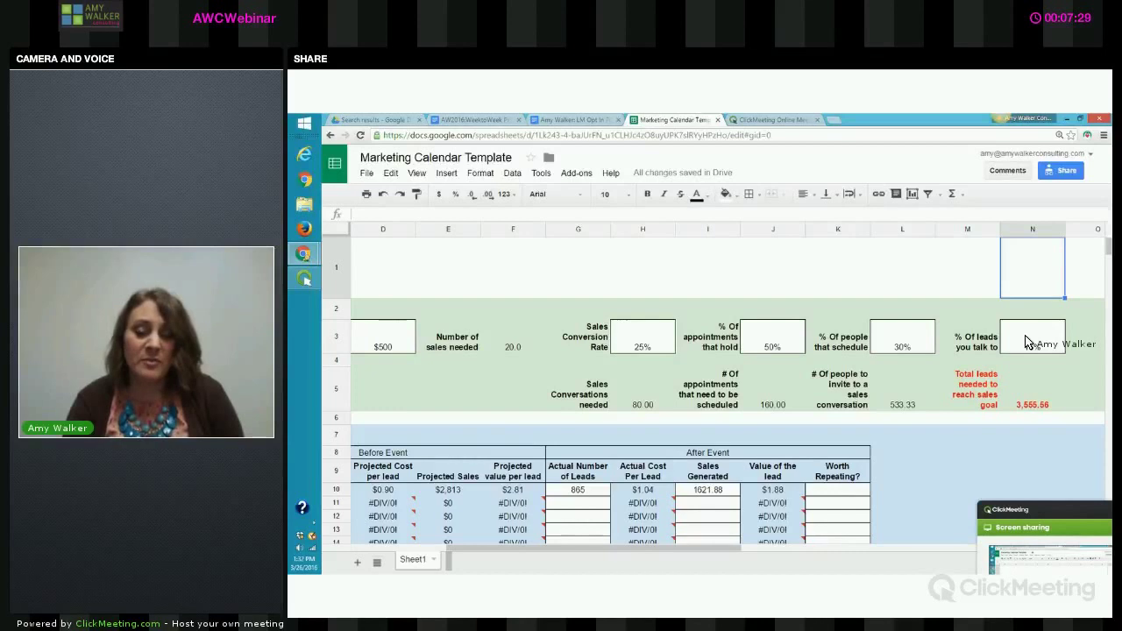
Reduce the percentage of leads you talk to further, to 10%.
left_click(1028, 347)
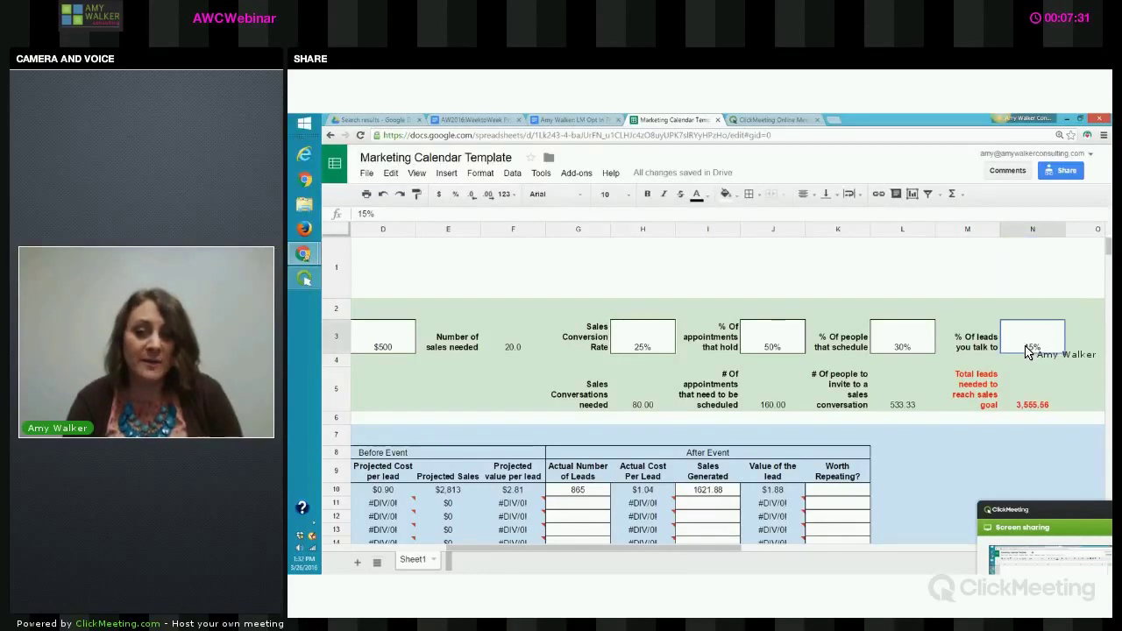
type("10")
left_click(1029, 295)
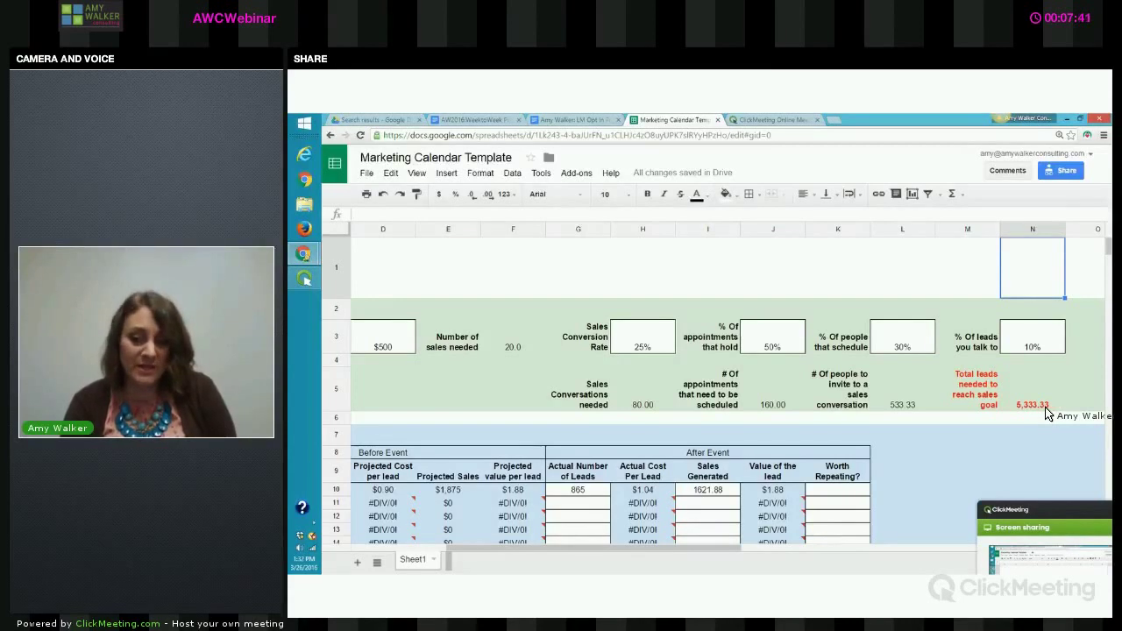
Set the percentage of leads you talk to to 30% in the Conversion Numbers section.
left_click(1031, 350)
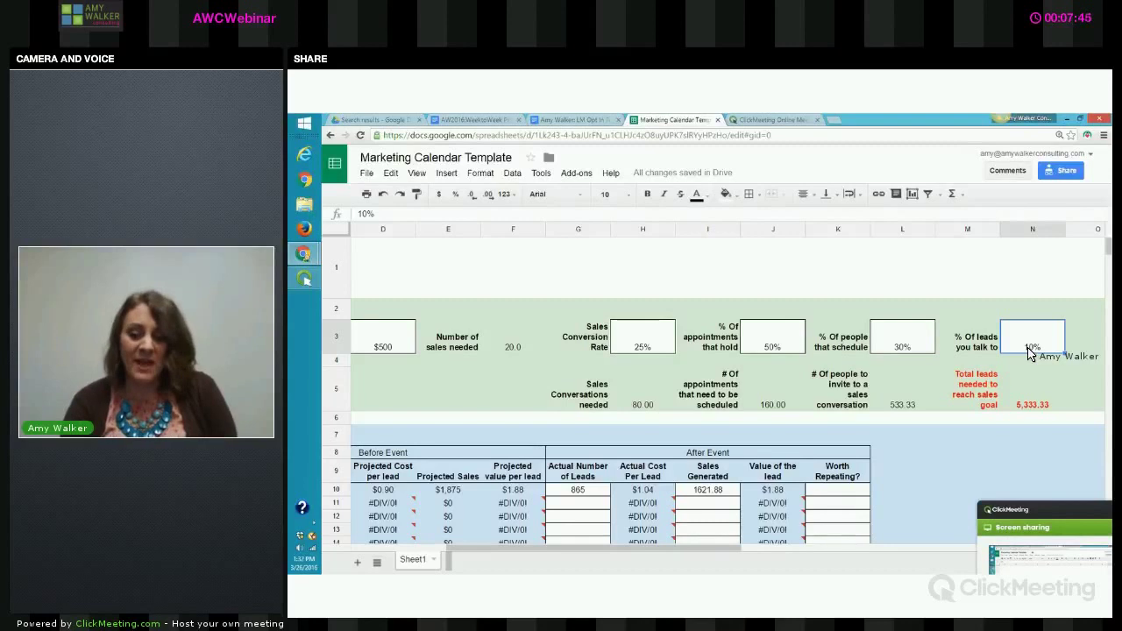
type("30")
left_click(1006, 273)
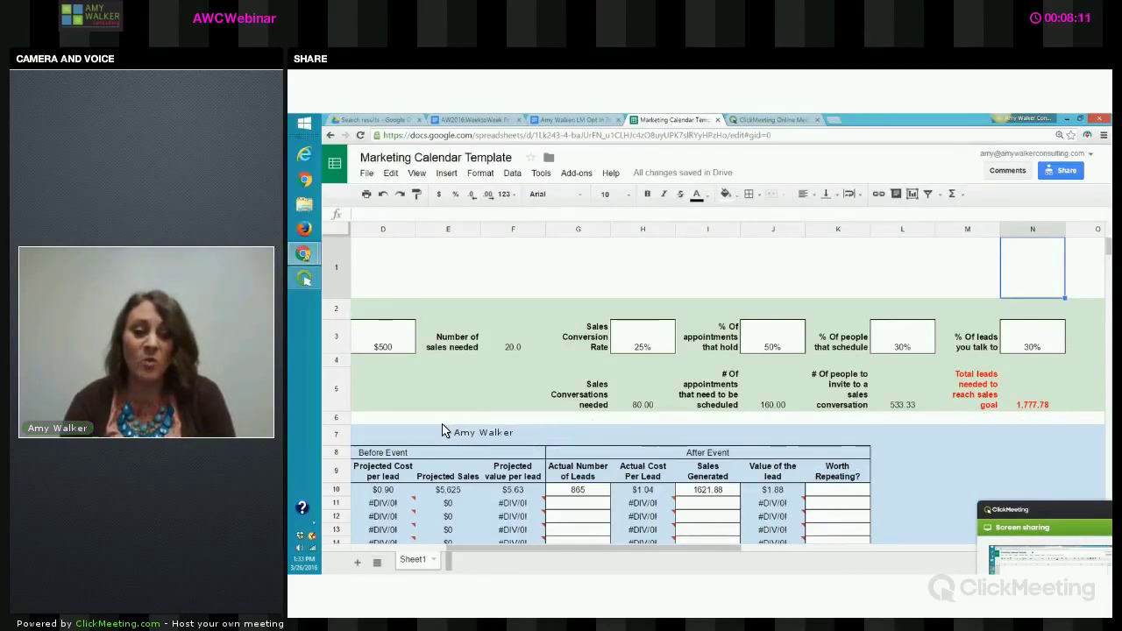
Review the Marketing Opportunity headings from Projected Sales back to the opportunity name, and the total leads needed to reach the sales goal.
left_click(444, 468)
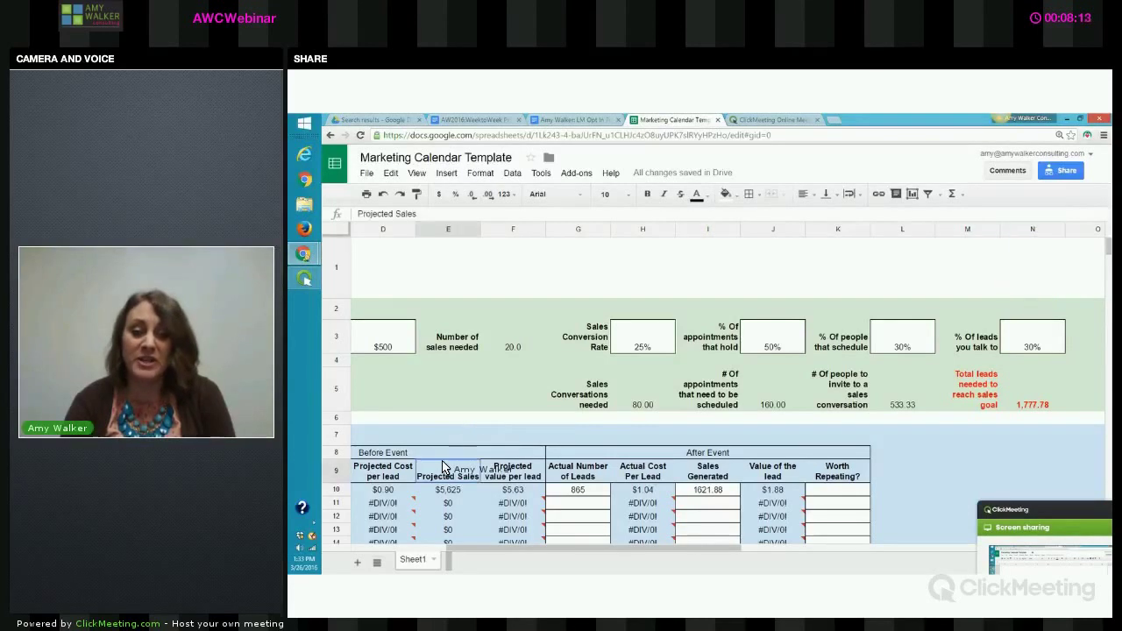
key("Left")
key("Left")
key("Left")
key("Left")
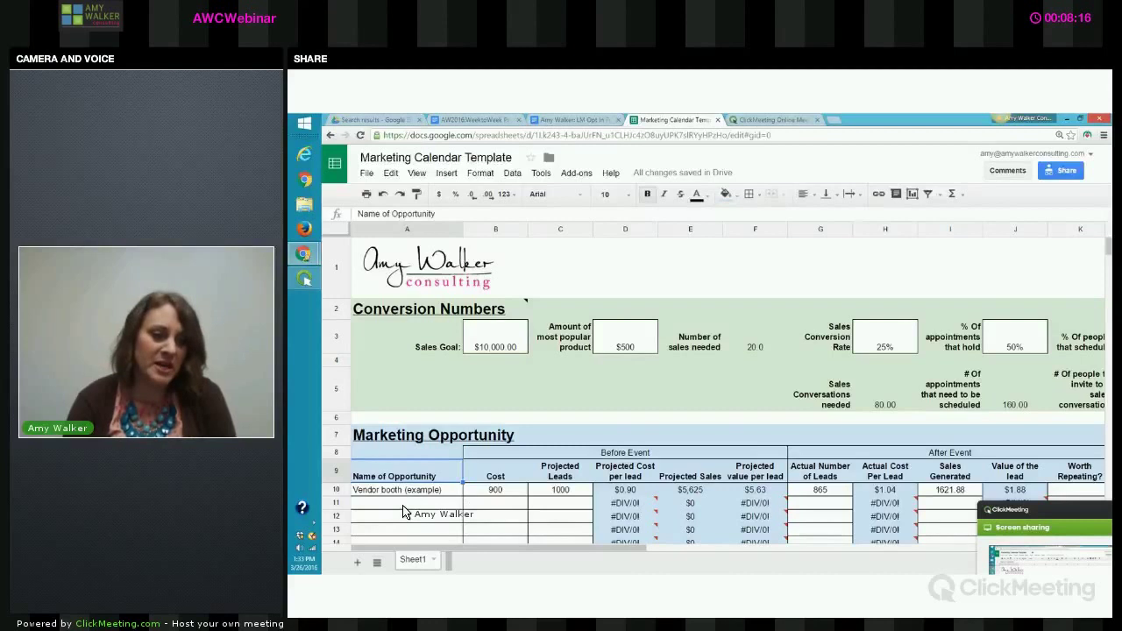
left_click(746, 396)
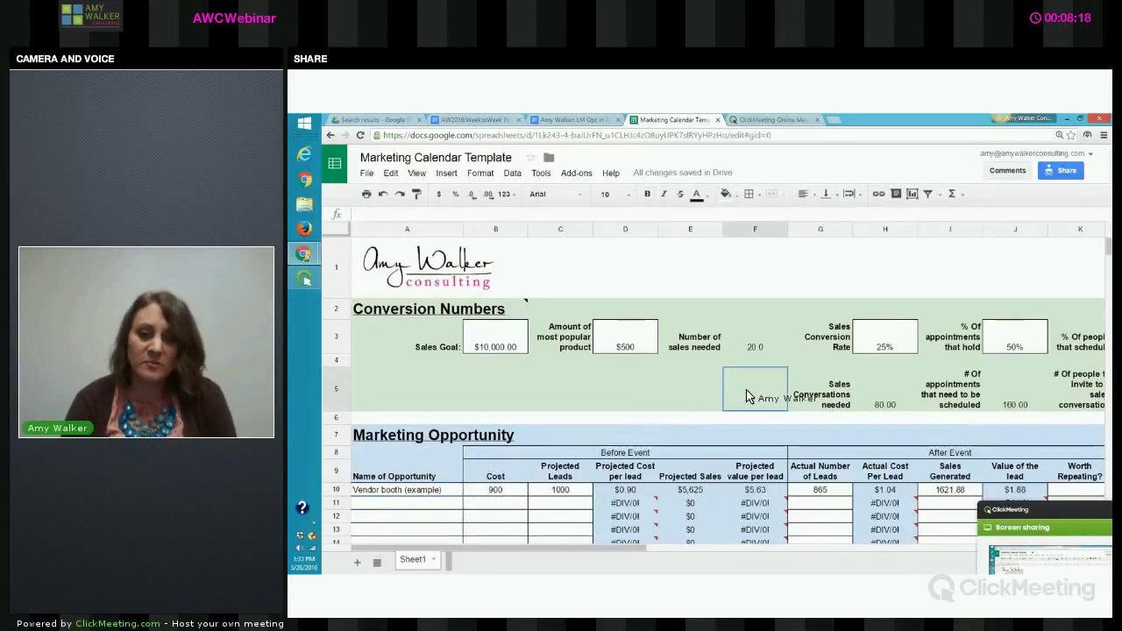
key("Right")
key("Right")
key("Right")
key("Right")
key("Right")
key("Right")
key("Right")
key("Right")
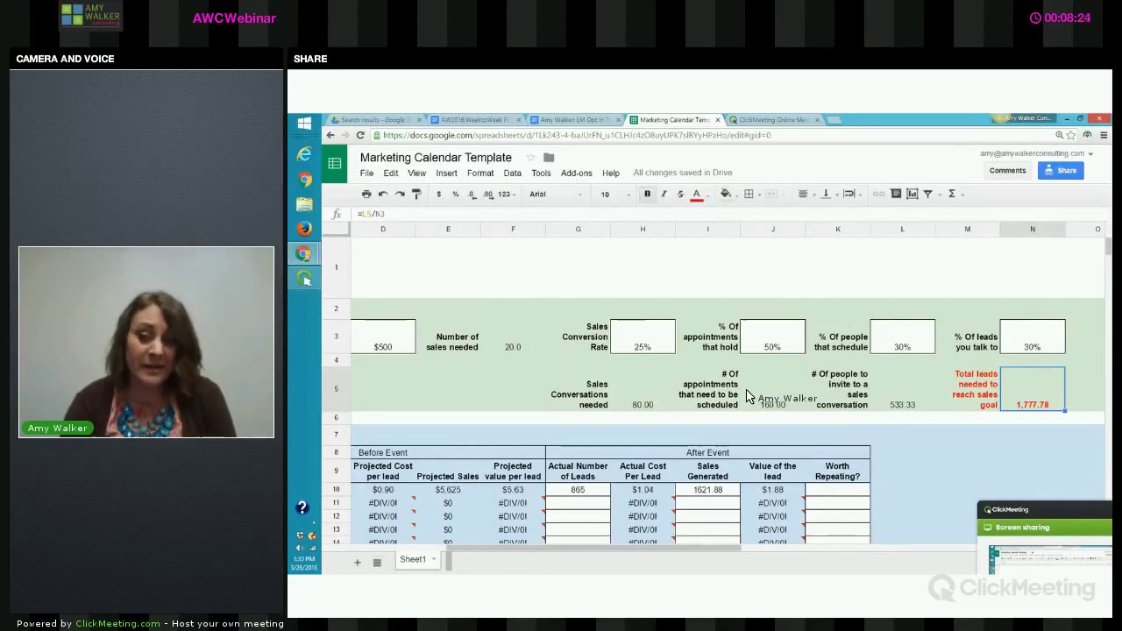
Examine the vendor booth example row in the Marketing Opportunity table.
key("Left")
key("Left")
key("Left")
key("Left")
key("Left")
key("Left")
key("Left")
key("Left")
key("Left")
key("Left")
key("Left")
key("Left")
key("Left")
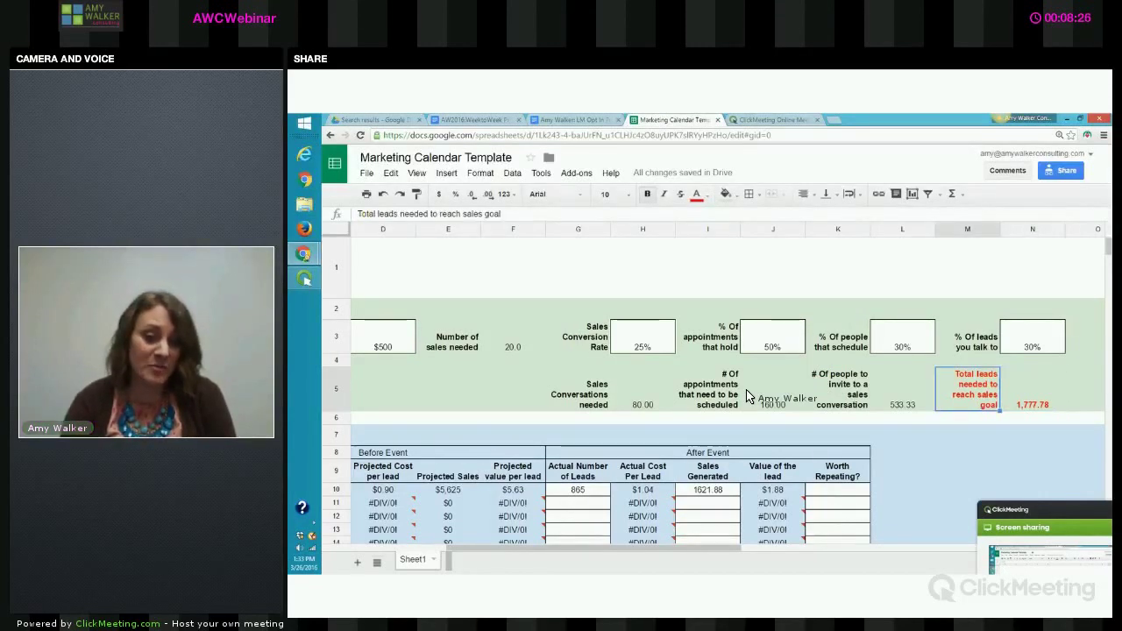
key("Down")
key("Down")
key("Down")
key("Down")
key("Down")
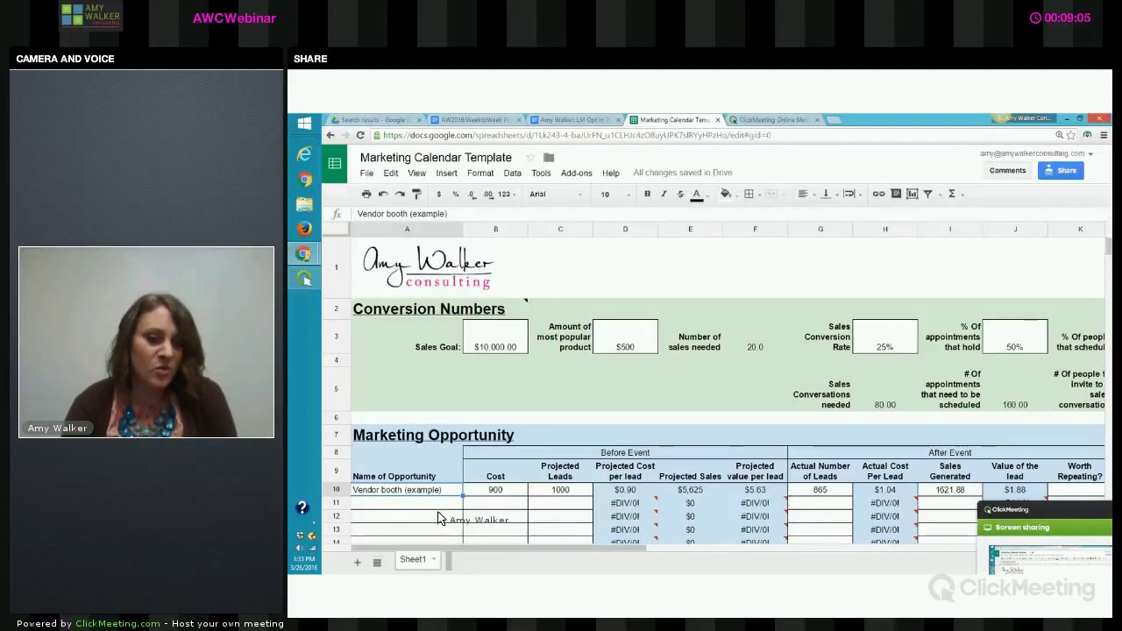
Add an FB Ad opportunity below the vendor booth example with a cost of 500 and 166.67 projected leads.
left_click(377, 507)
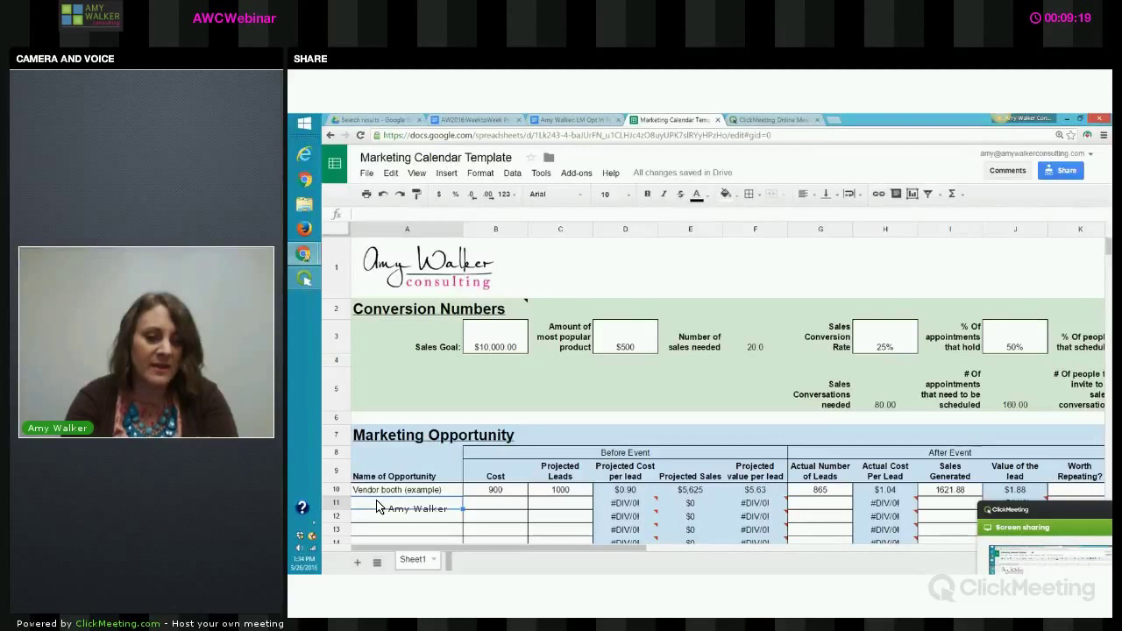
type("FB Ad")
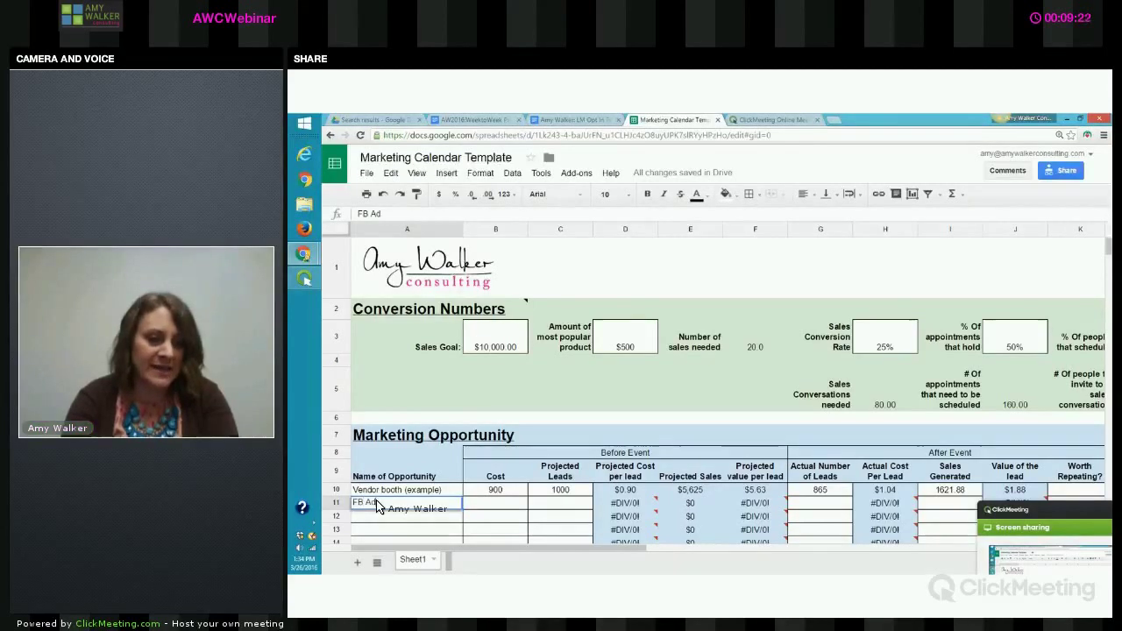
left_click(481, 505)
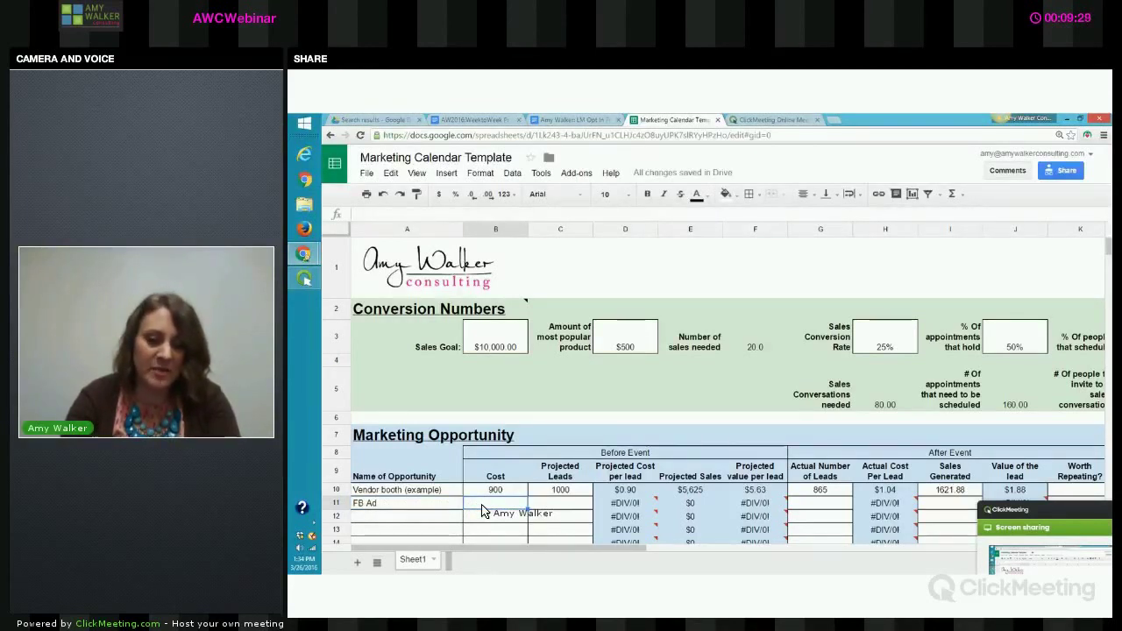
type("50")
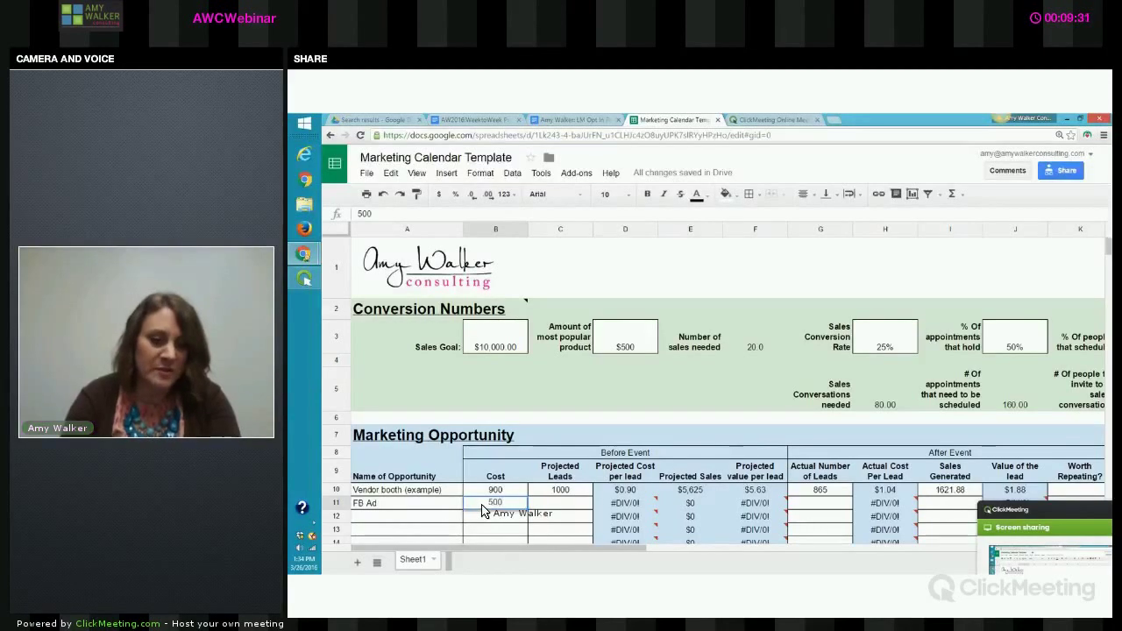
type("0")
key("Tab")
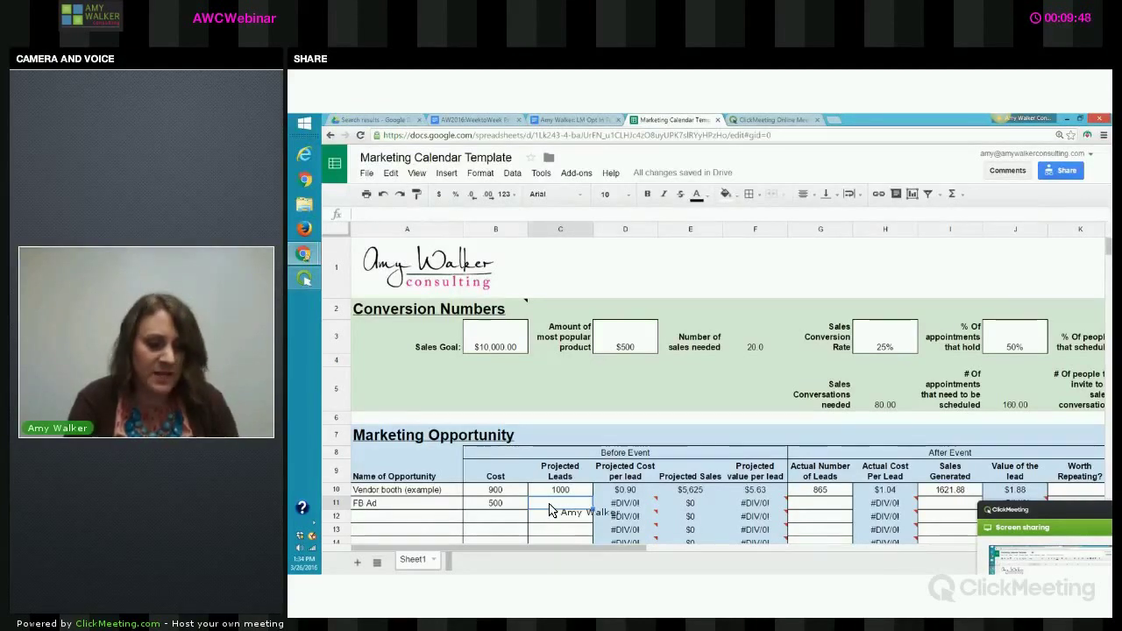
type("166")
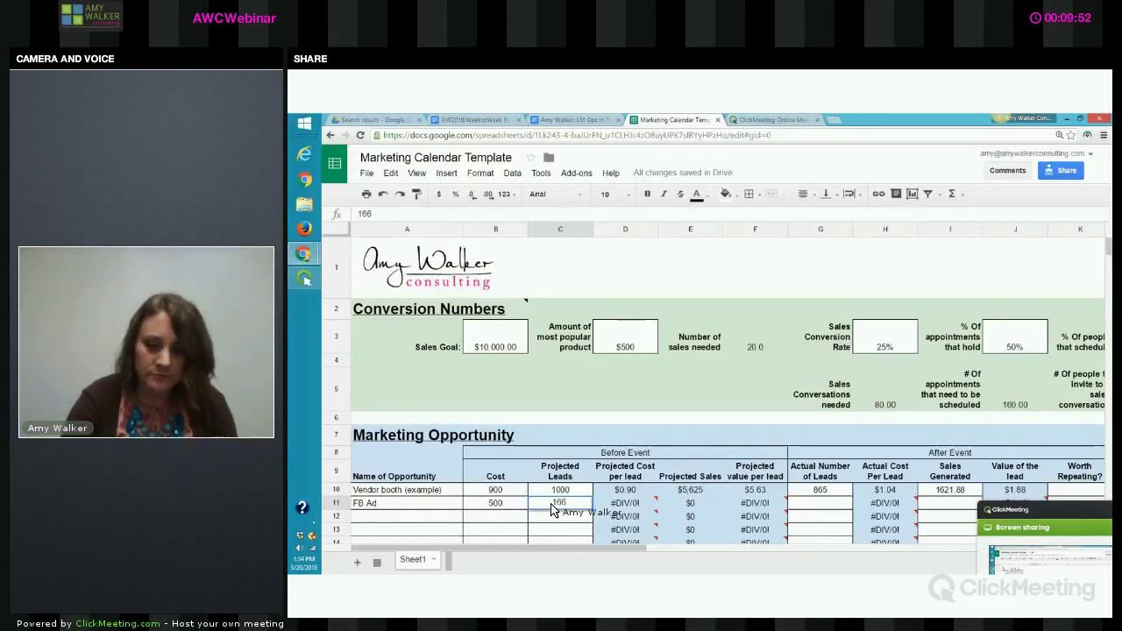
type(".67")
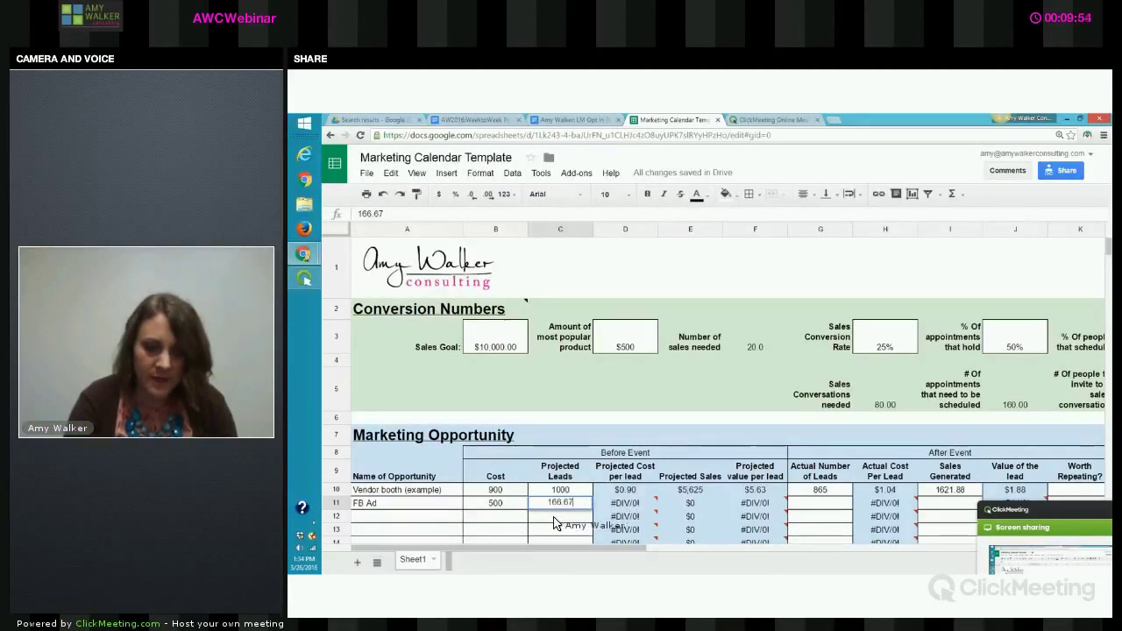
key("Return")
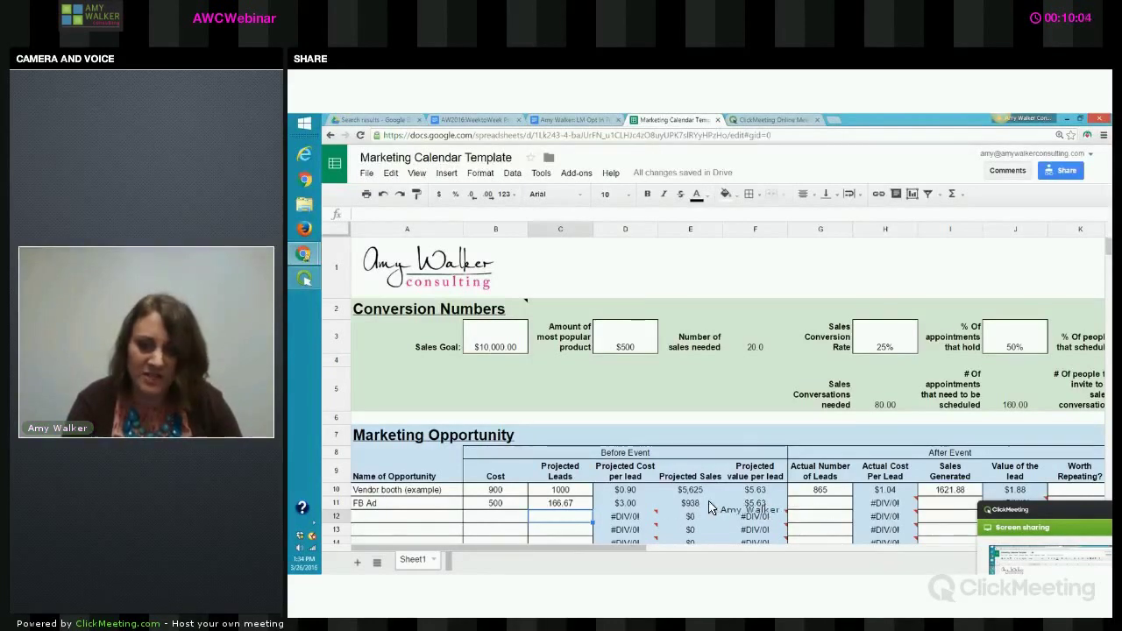
Add a Speaking Gig opportunity below the FB Ad row with a cost of 0 and 60 projected leads.
left_click(372, 521)
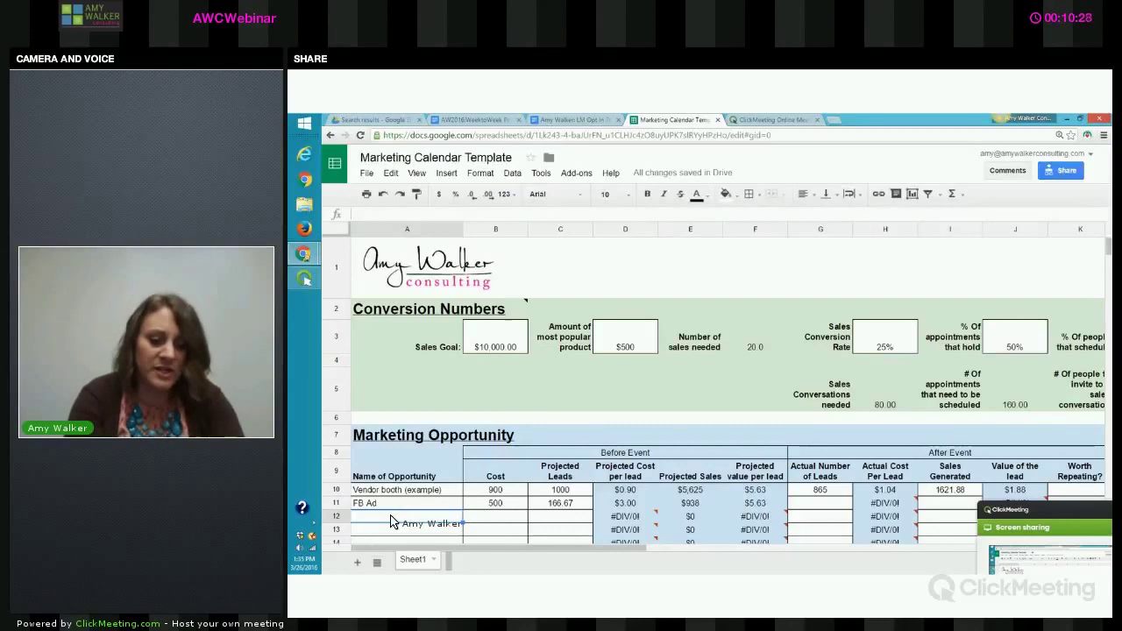
type("Speaking Gig")
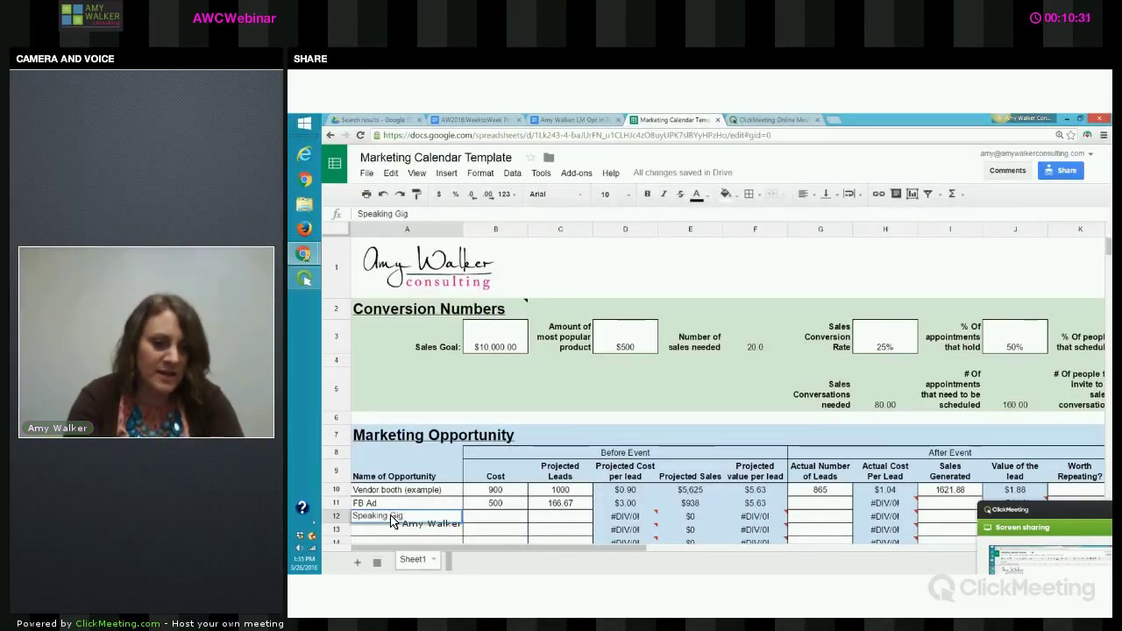
key("Tab")
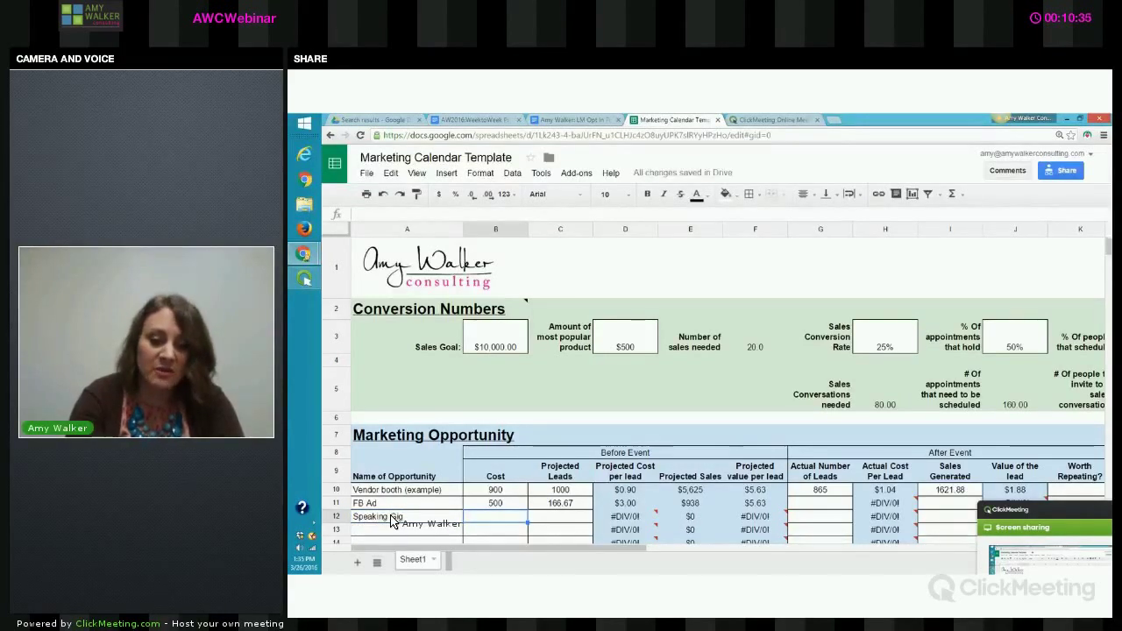
type("0")
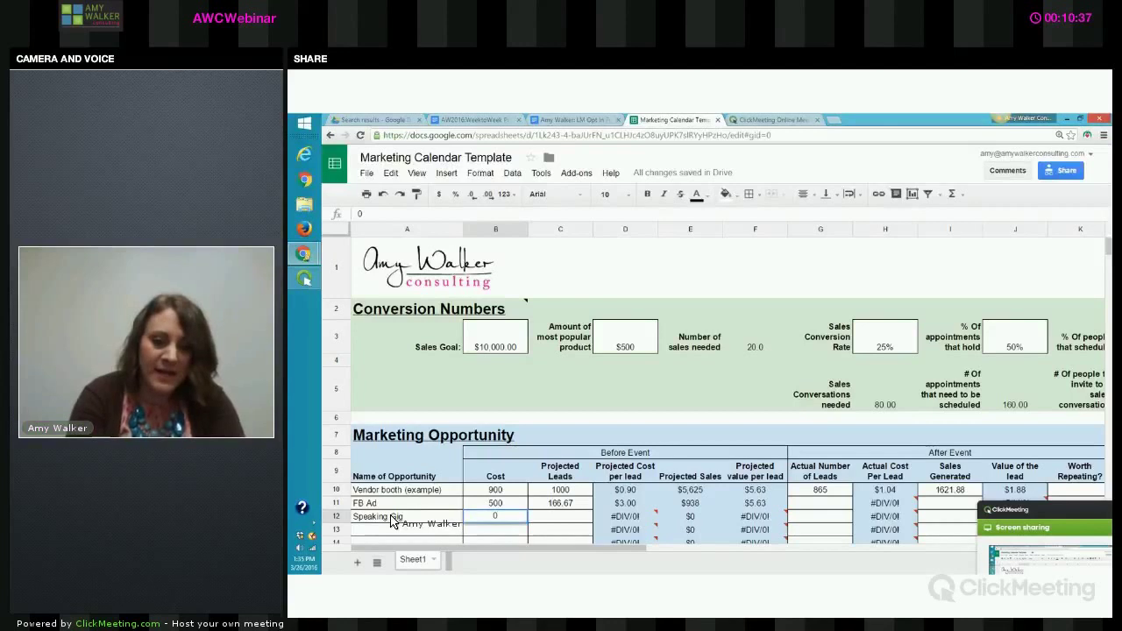
key("Tab")
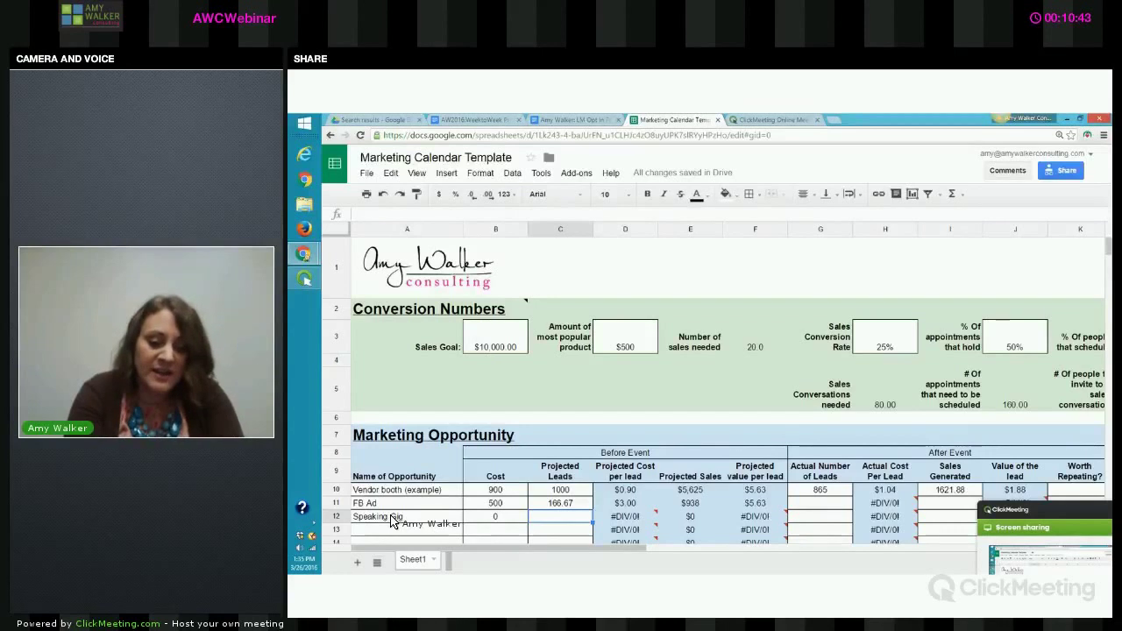
type("60")
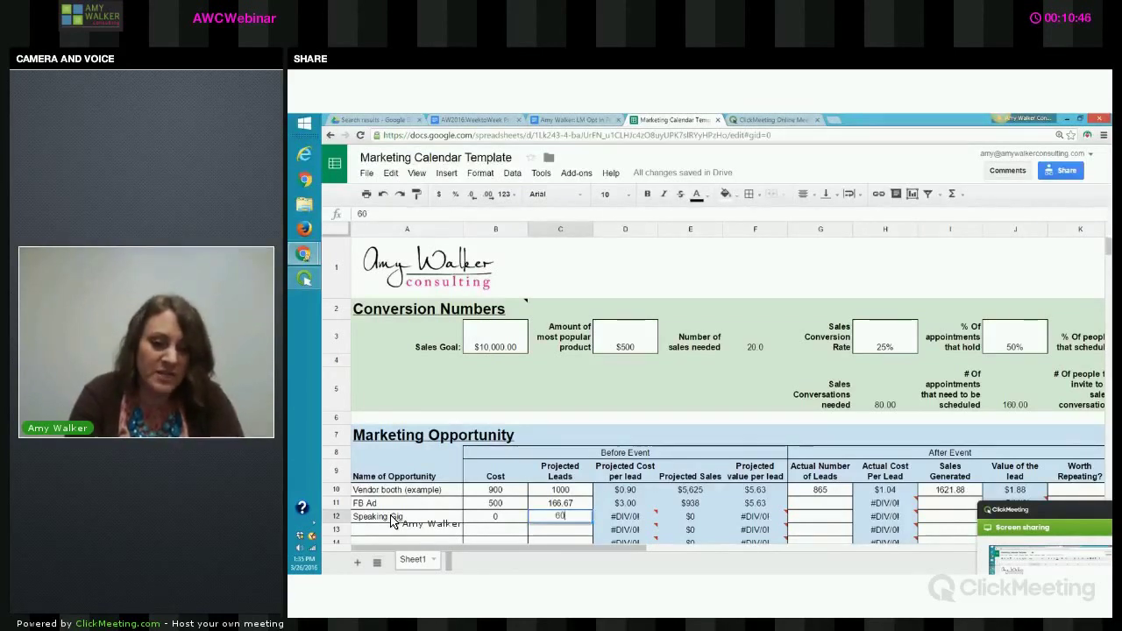
key("Tab")
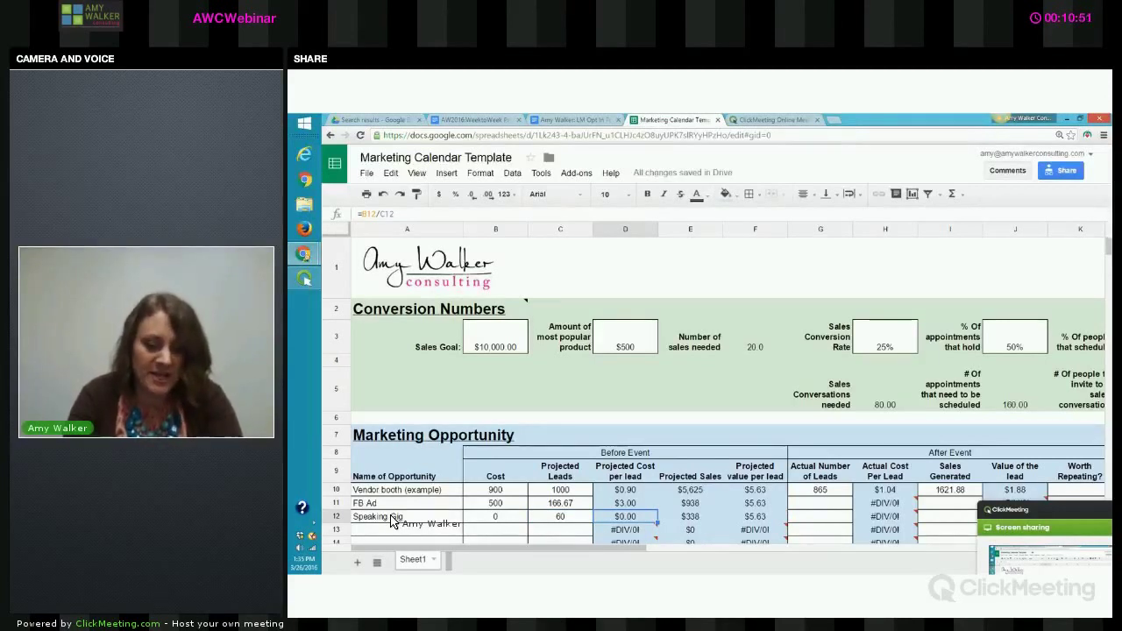
Add an Expert Summit opportunity below the Speaking Gig row with a cost of 200 and 1600 projected leads.
key("Return")
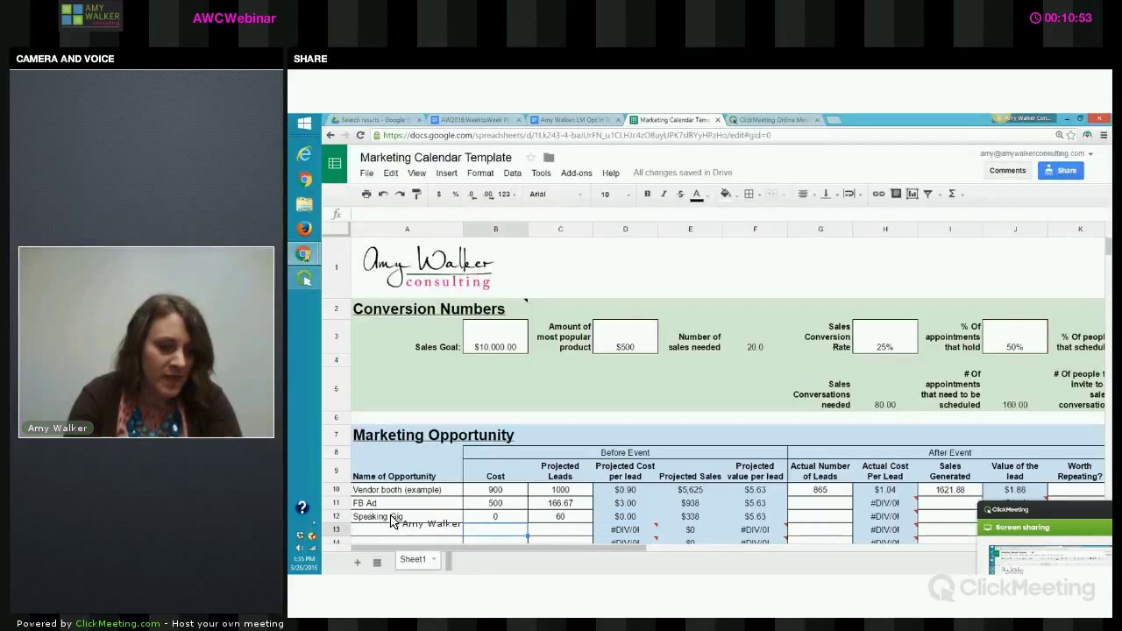
key("Left")
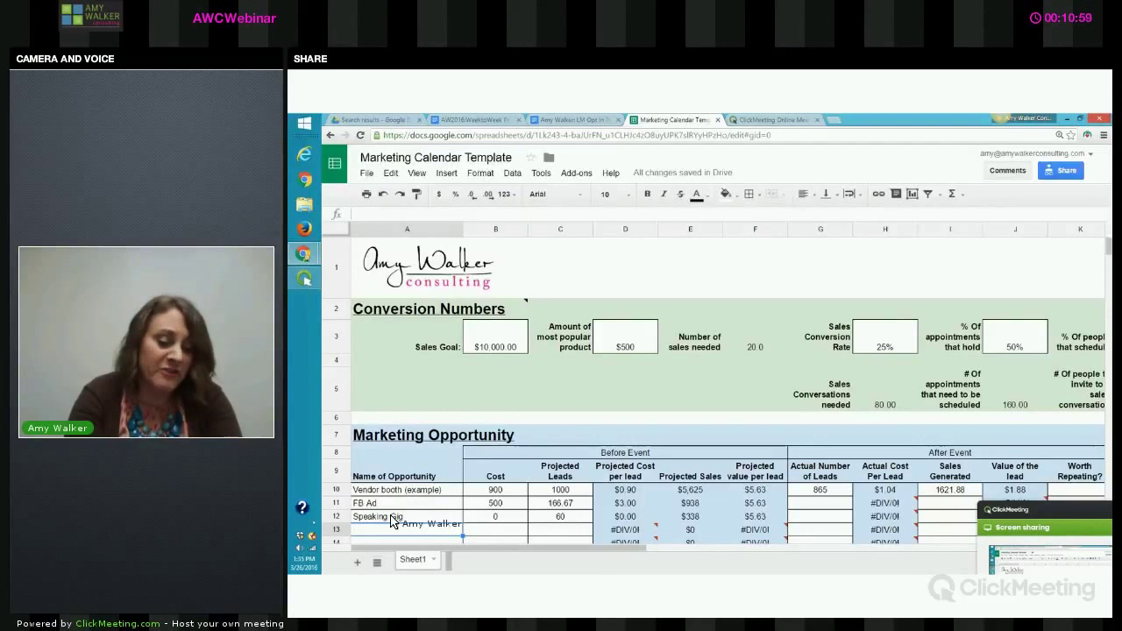
type("Exper")
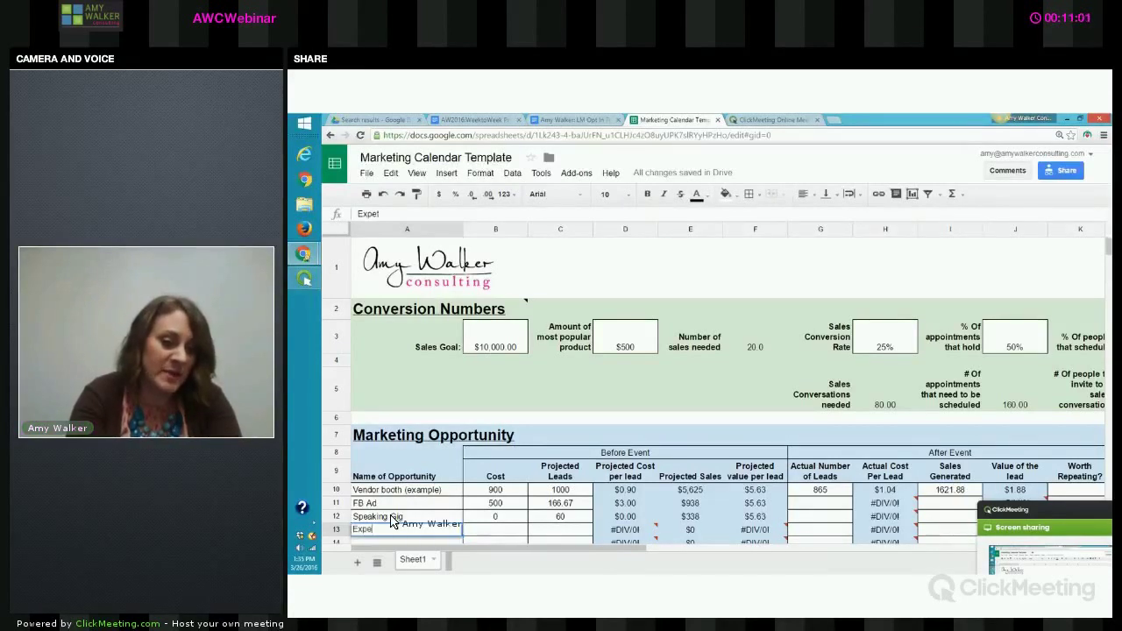
type("t Summit")
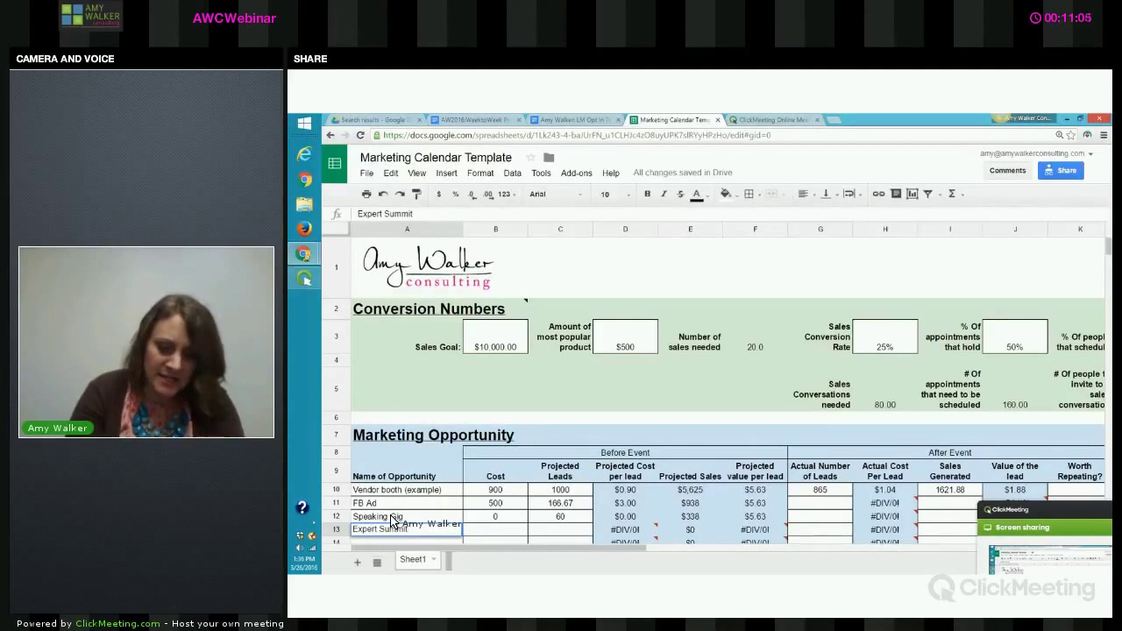
key("Tab")
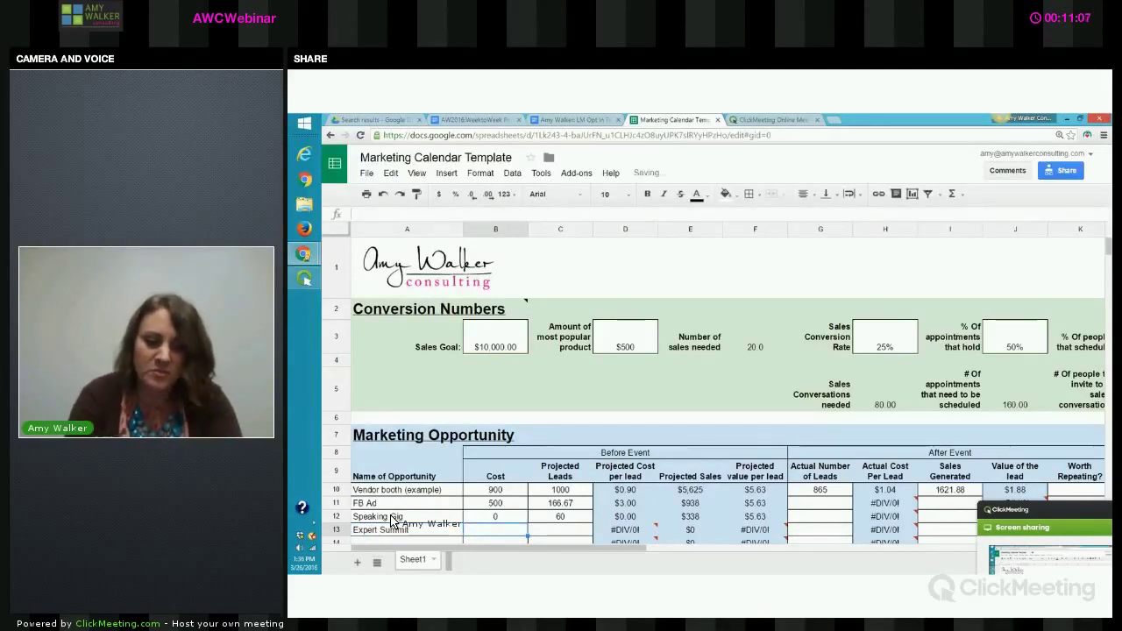
type("200")
key("Tab")
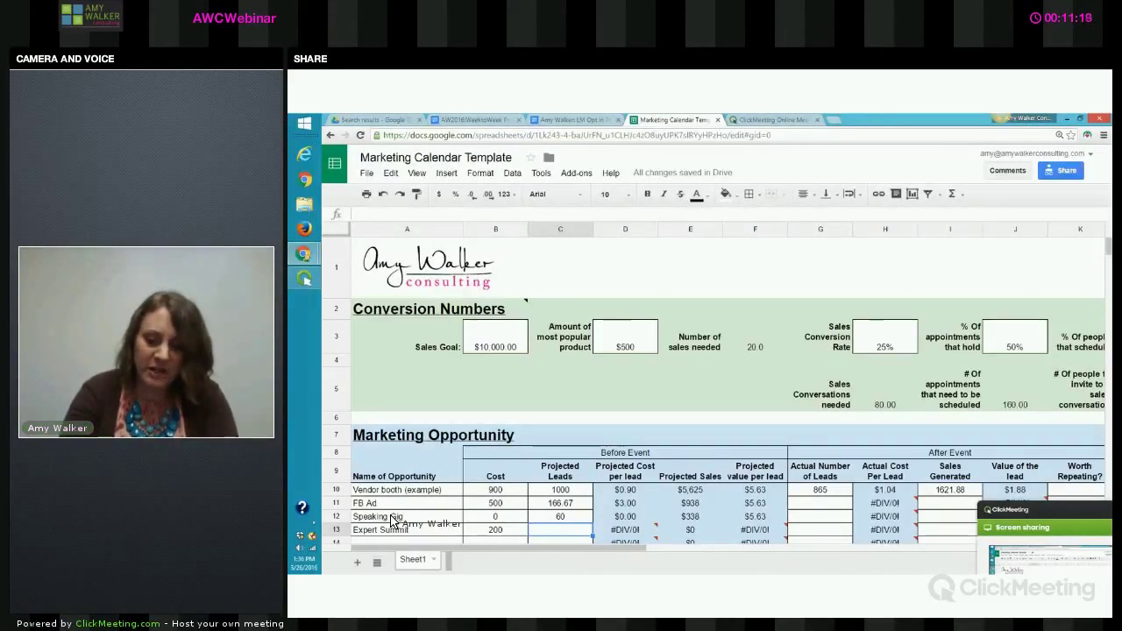
type("1600")
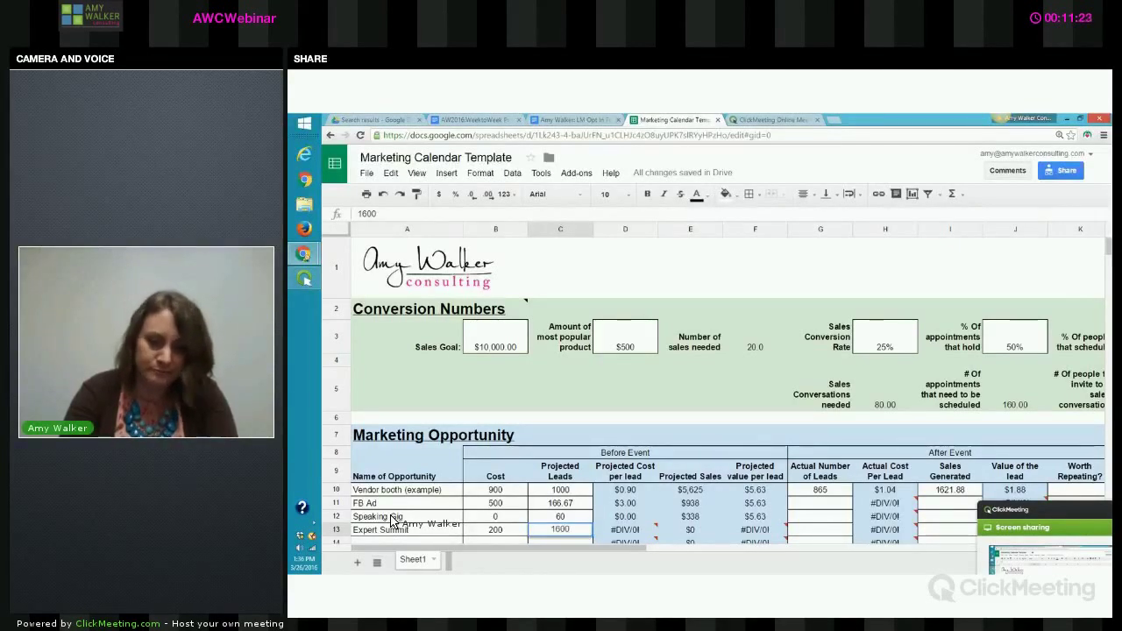
key("Tab")
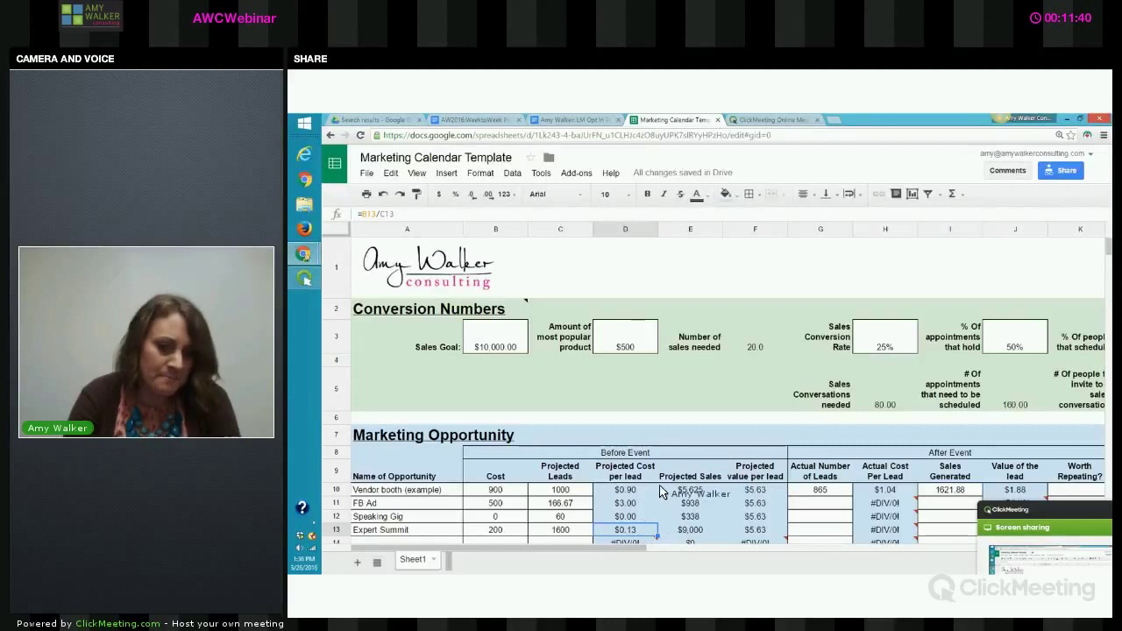
Record the FB Ad's after-event results as 125 actual leads and 1000 in sales generated.
scroll(666, 484, "down", 3)
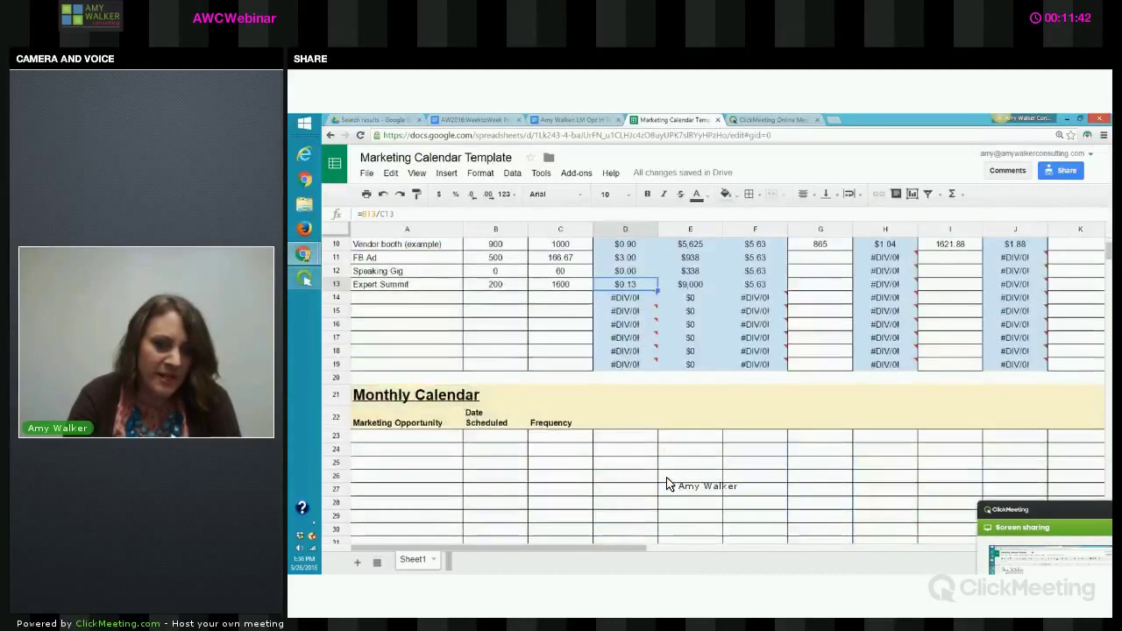
scroll(666, 484, "up", 1)
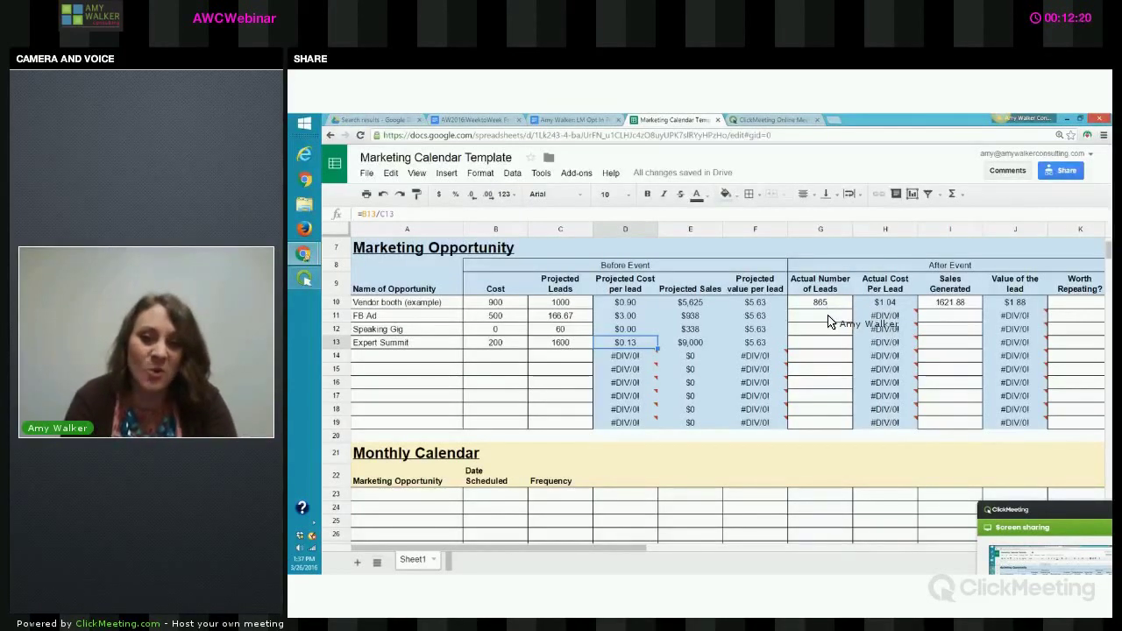
left_click(828, 317)
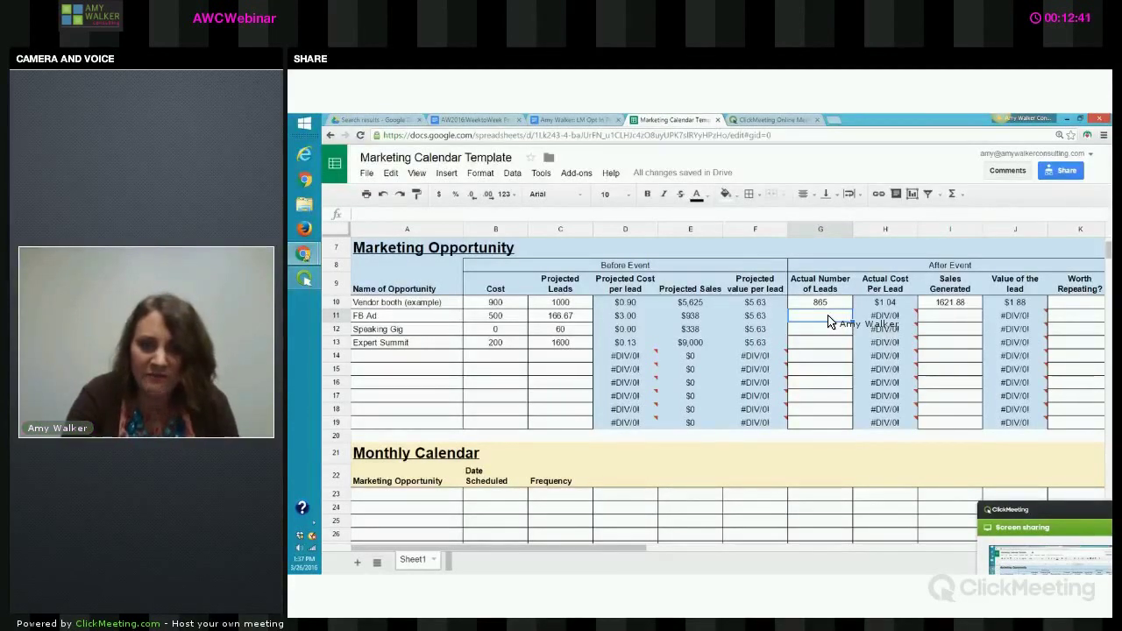
left_click(829, 321)
type("125")
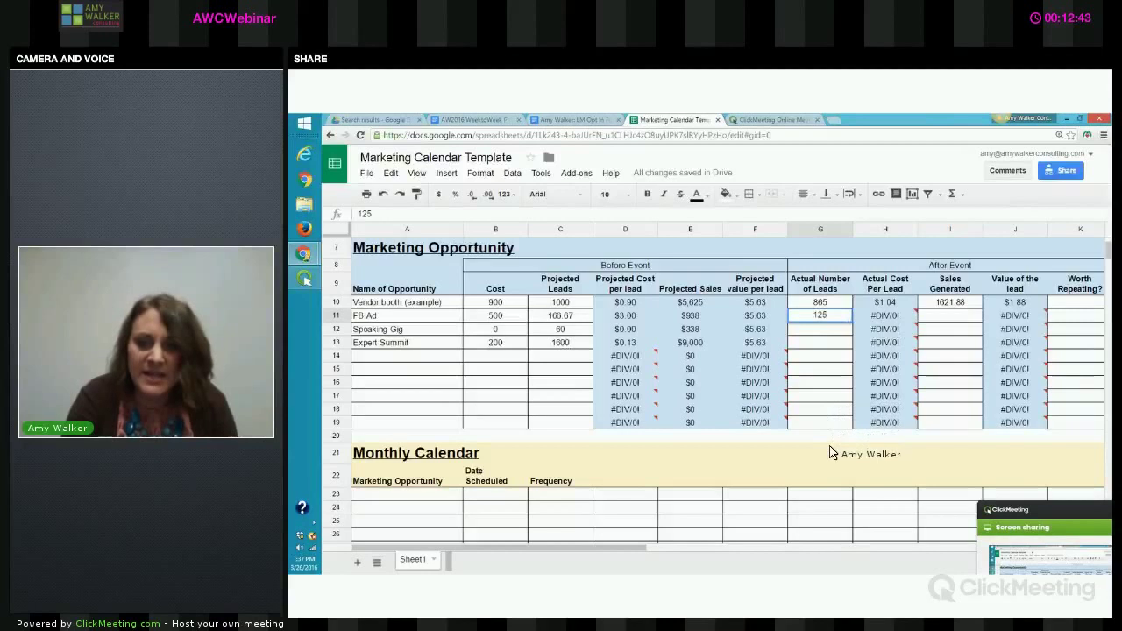
left_click(831, 453)
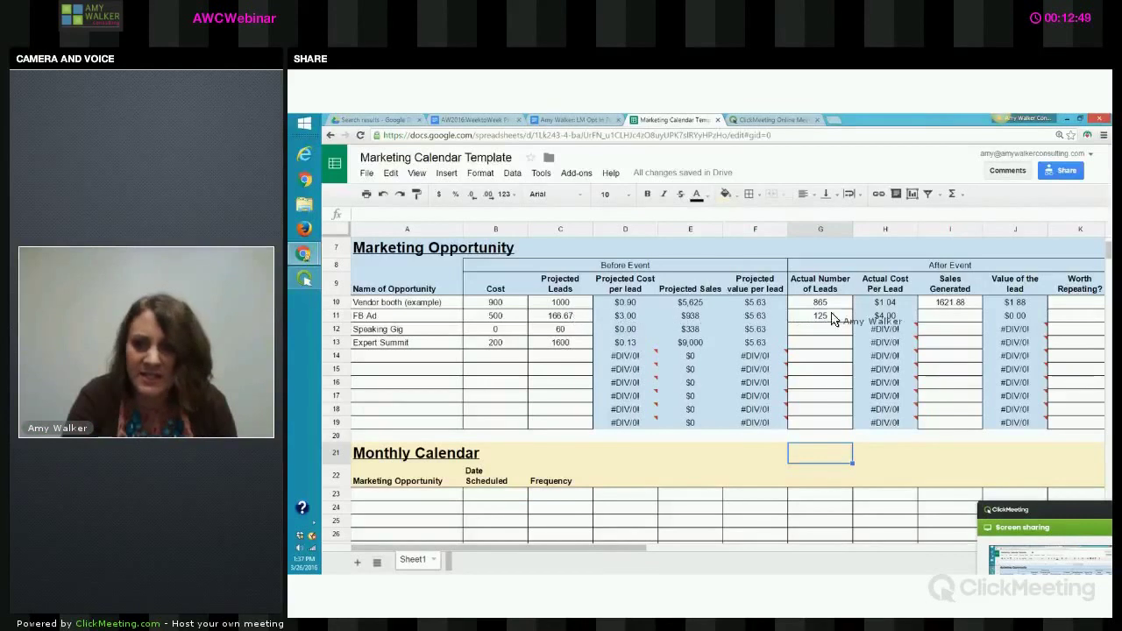
left_click(937, 319)
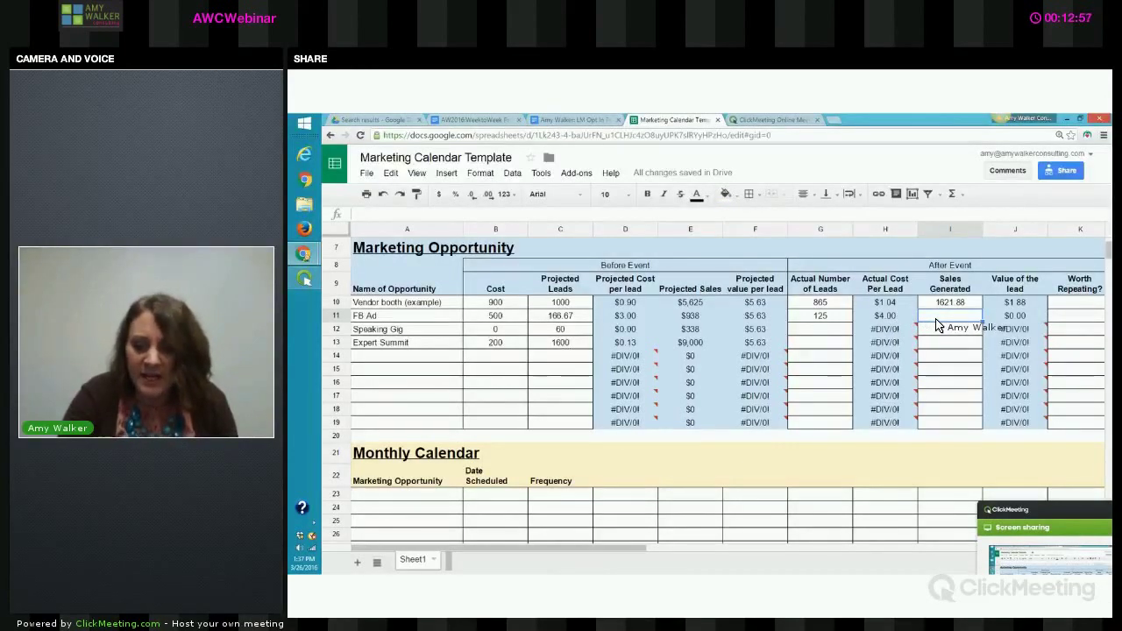
type("1000")
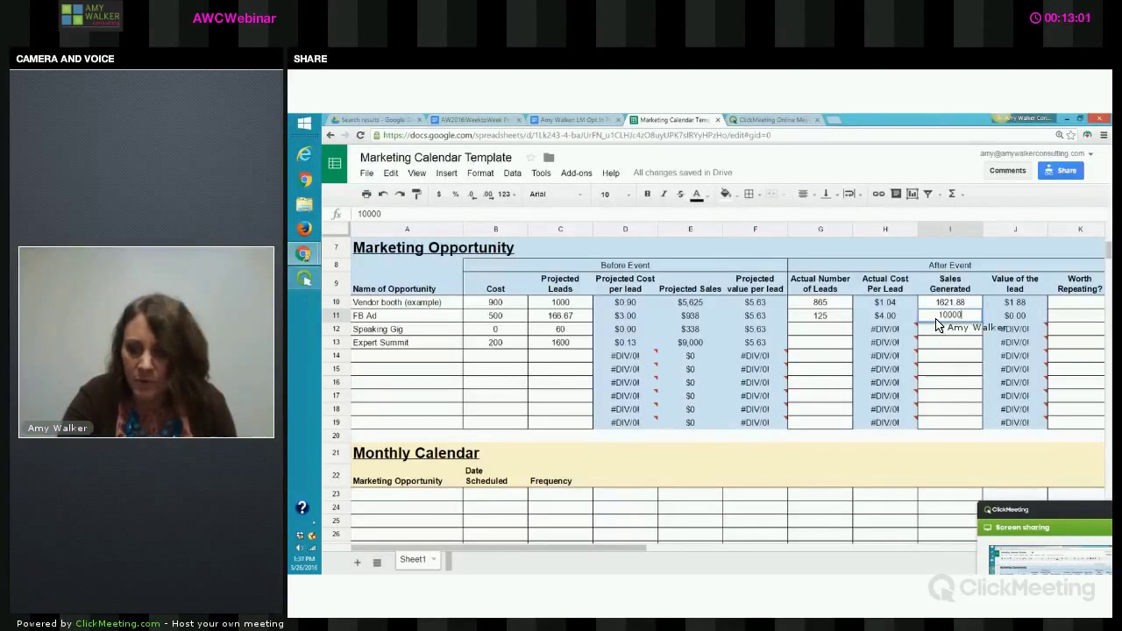
left_click(813, 321)
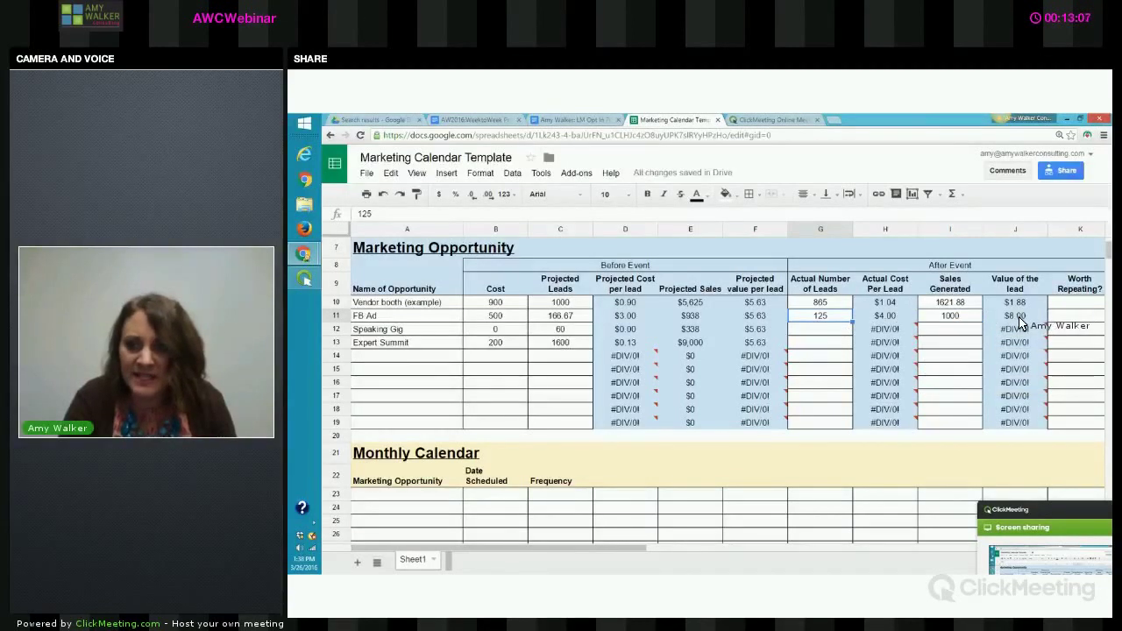
left_click(1065, 320)
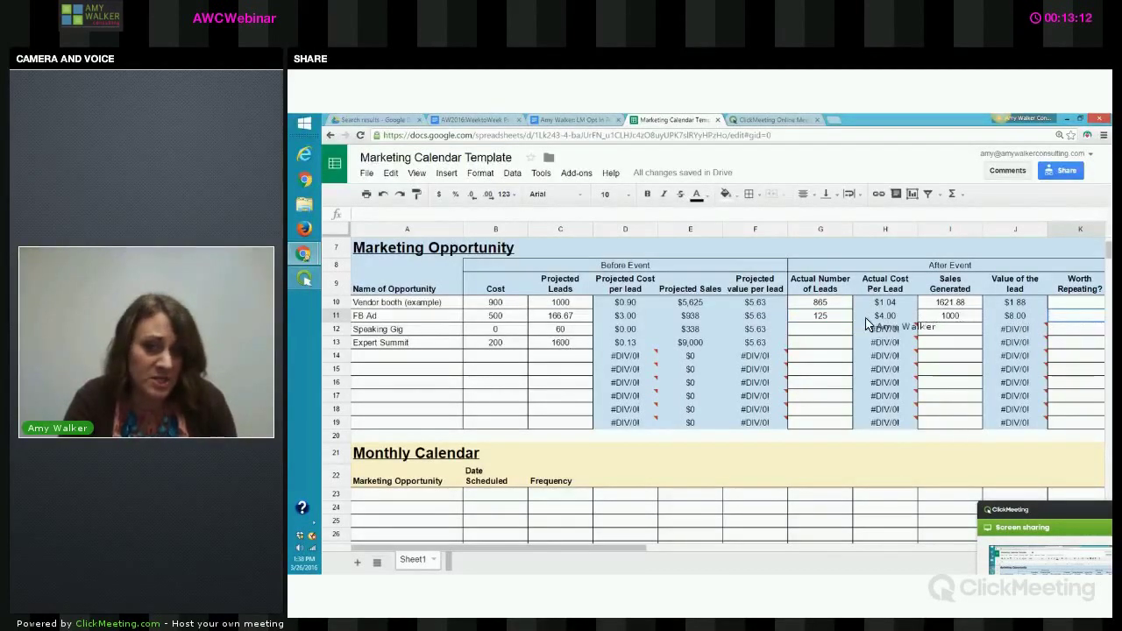
Record the Speaking Gig's after-event results as 75 actual leads and 338 in sales generated.
left_click(814, 330)
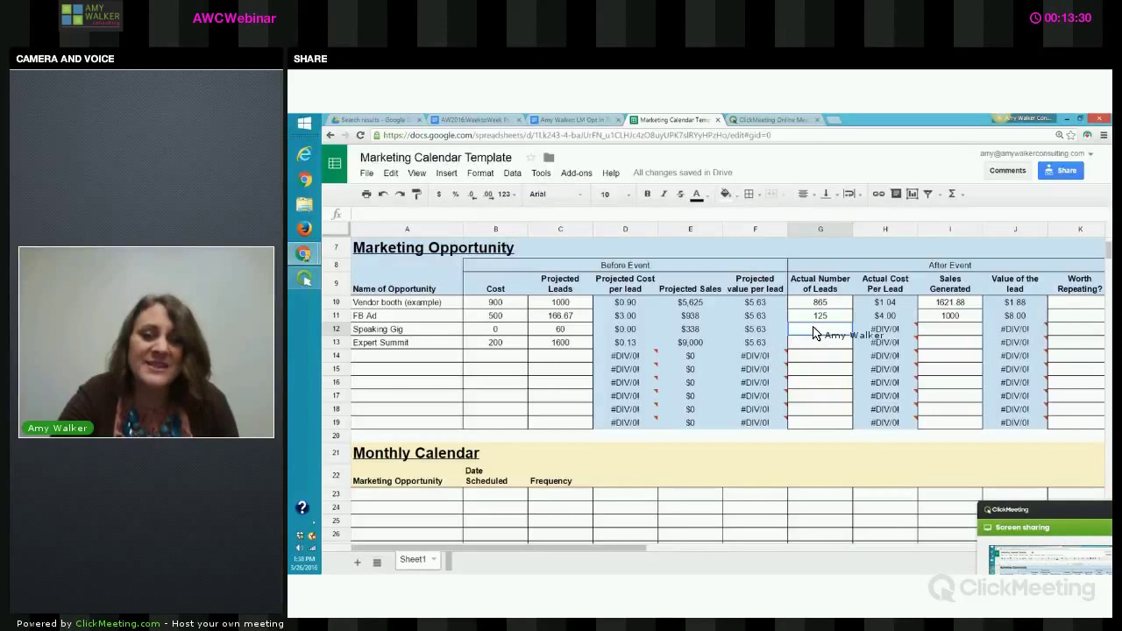
type("75")
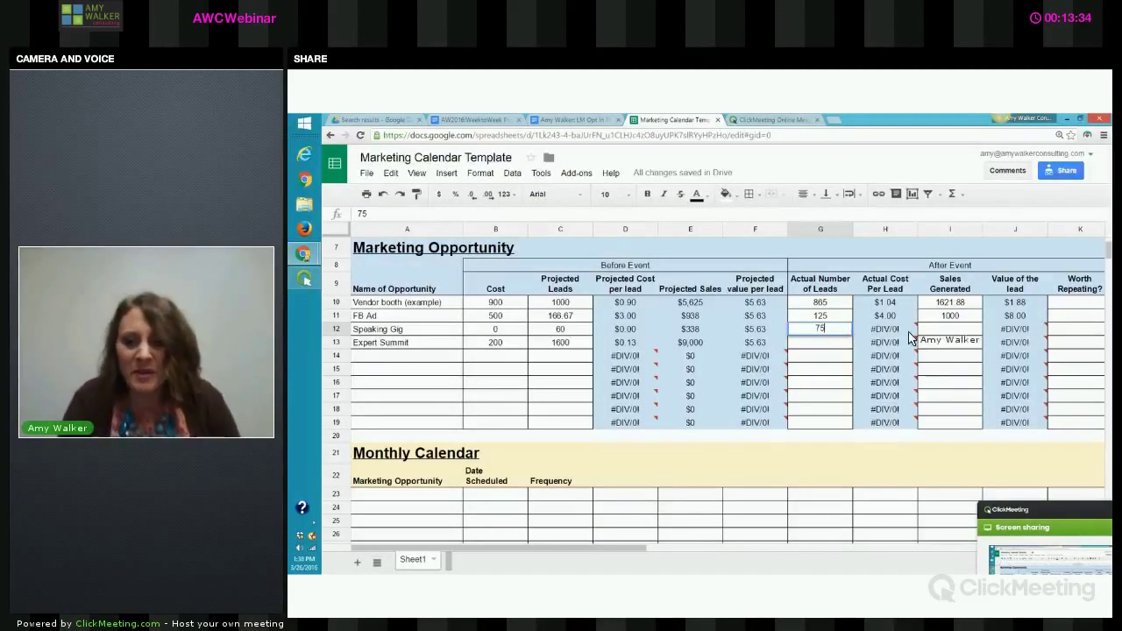
left_click(907, 458)
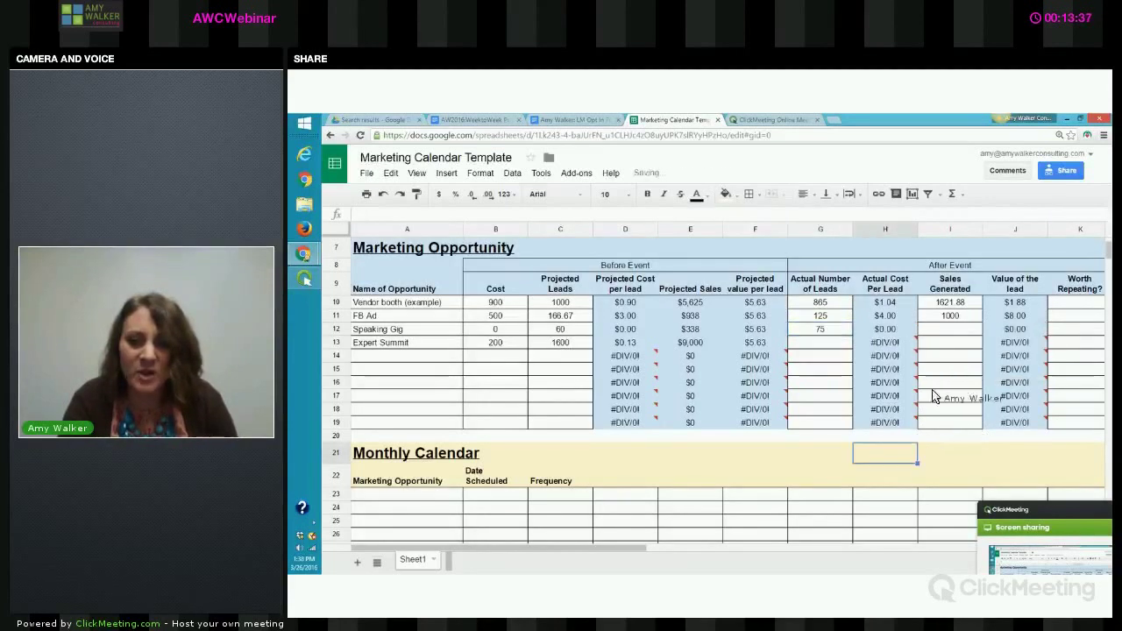
left_click(954, 330)
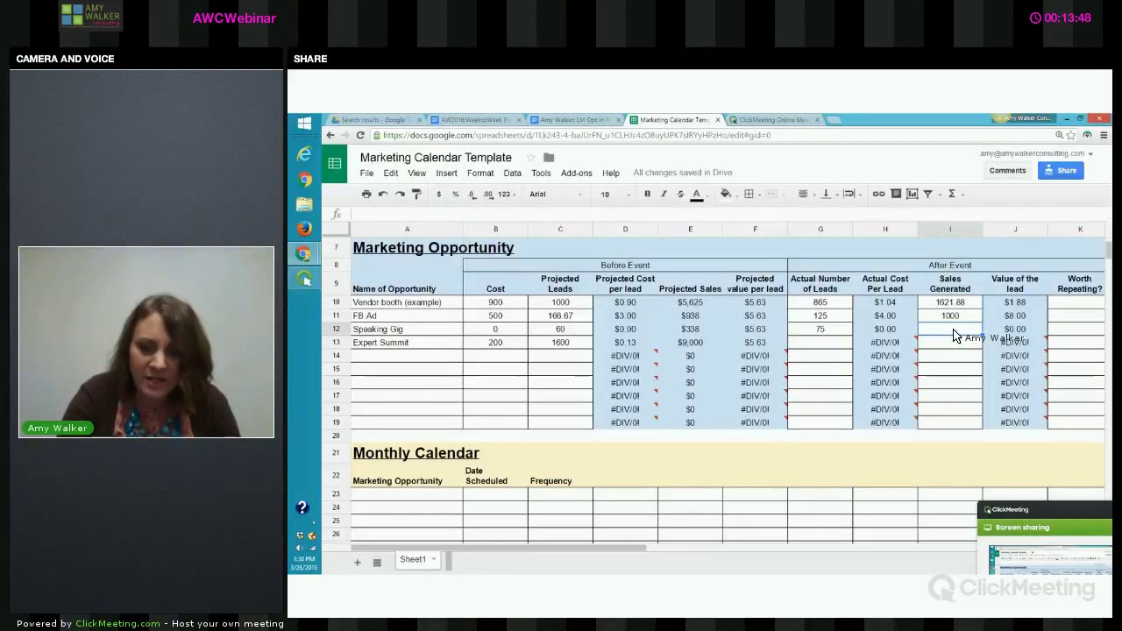
type("338")
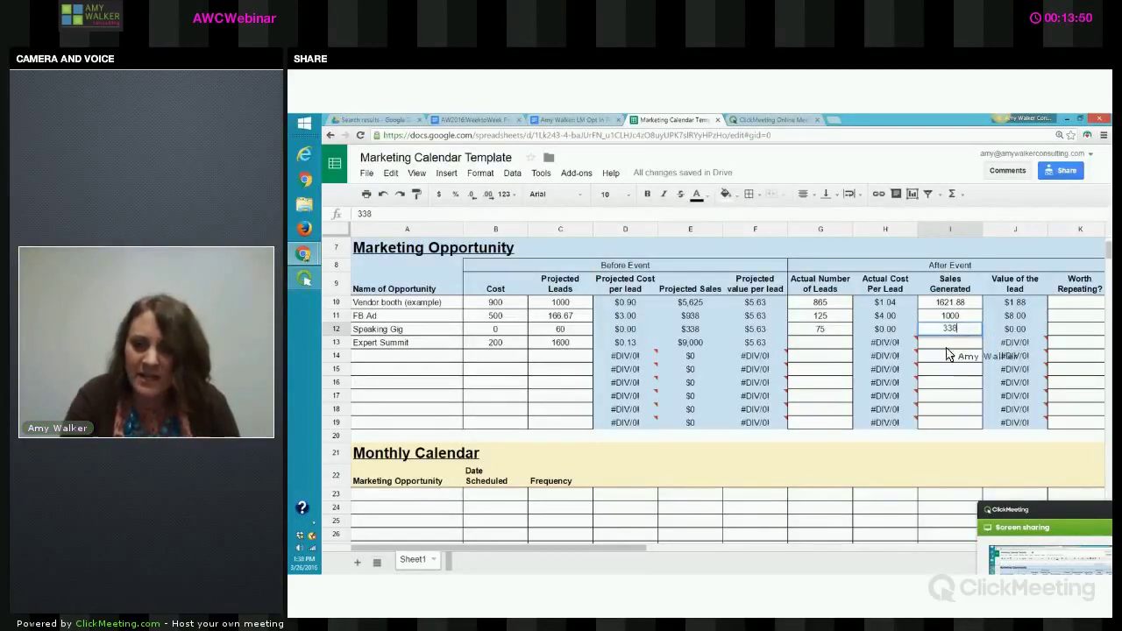
left_click(903, 455)
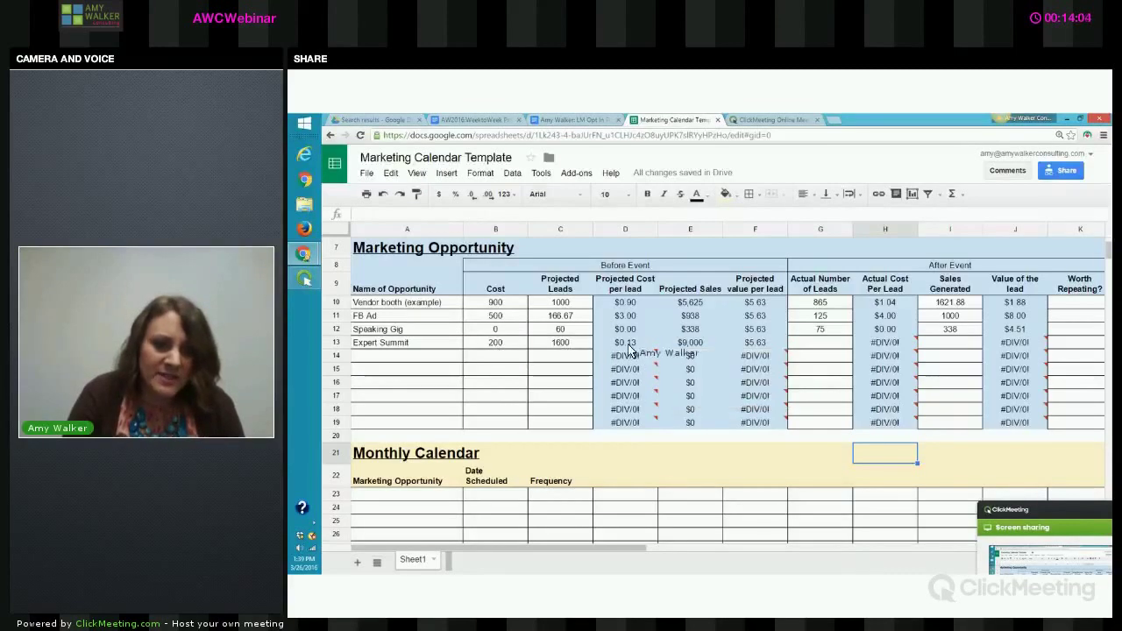
Set the Expert Summit's actual number of leads to 2500.
left_click(827, 346)
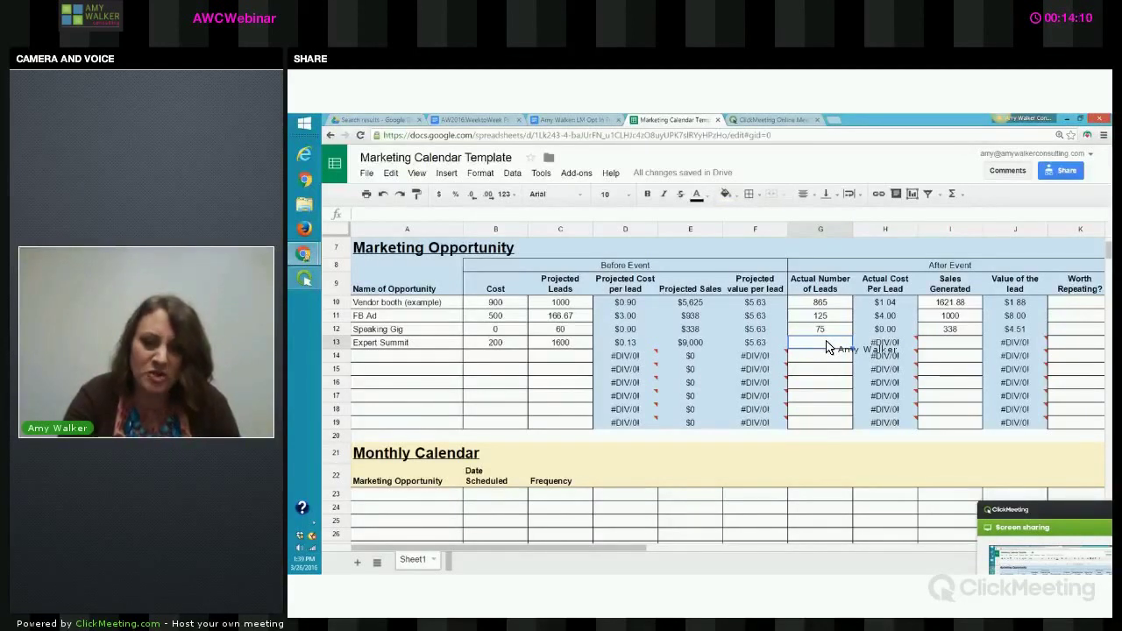
type("2000")
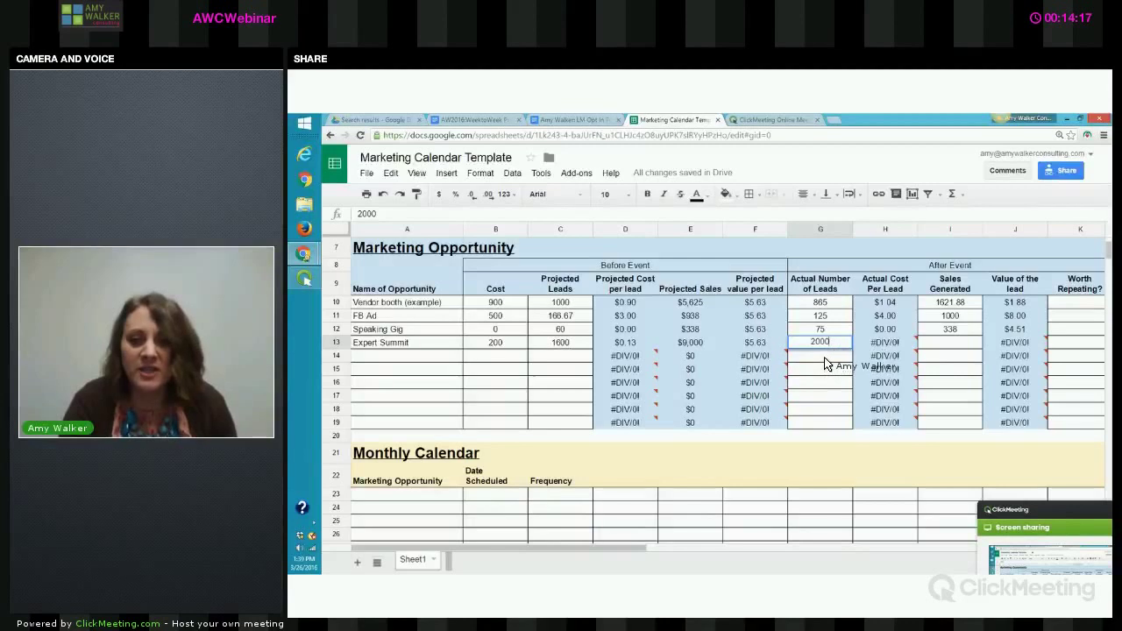
key("BackSpace")
key("BackSpace")
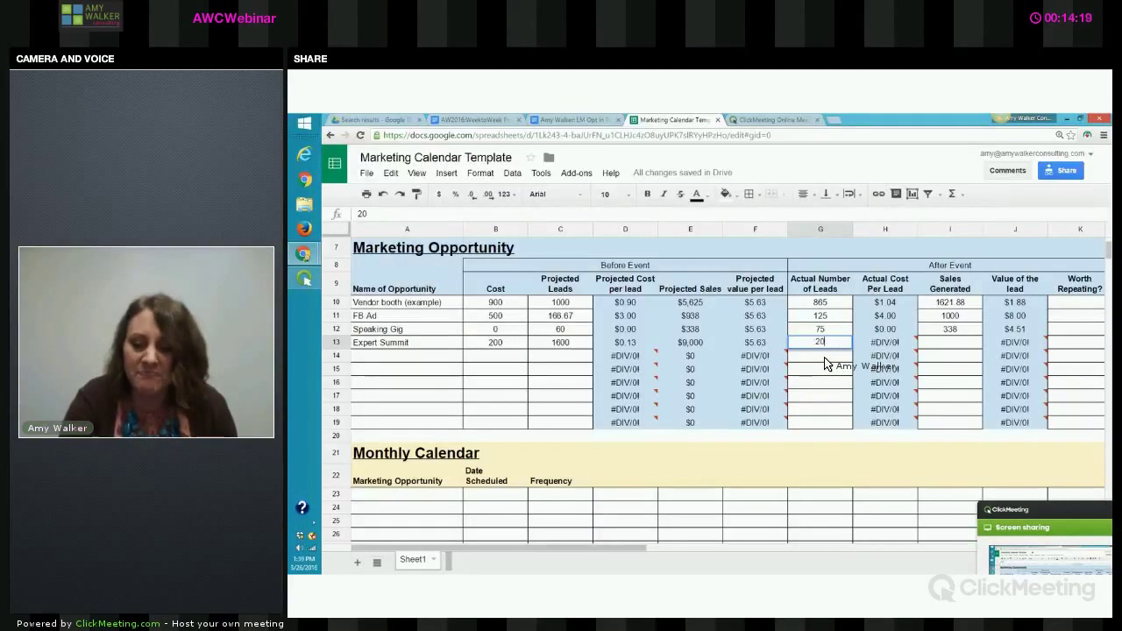
type("500")
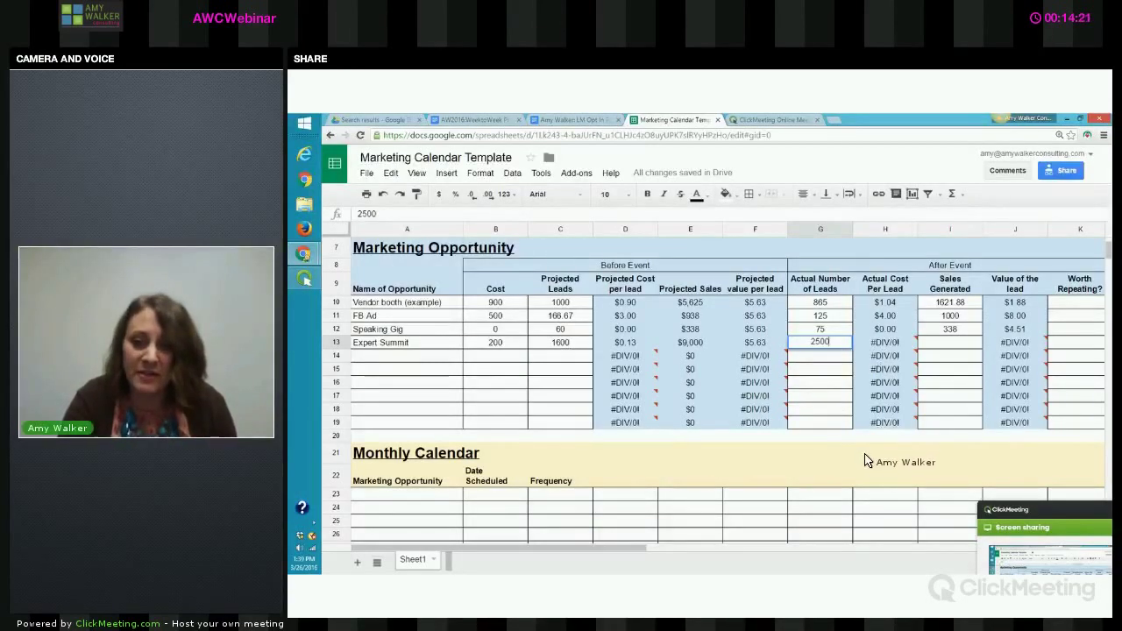
left_click(865, 459)
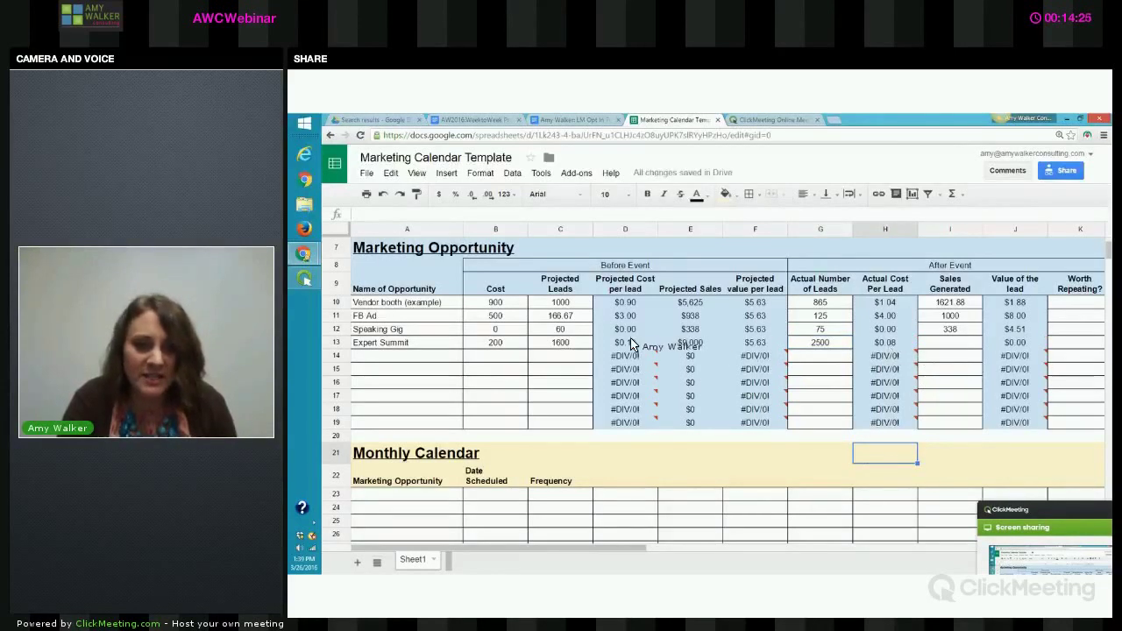
Record 10000 as the Expert Summit's sales generated in the after-event results.
left_click(938, 345)
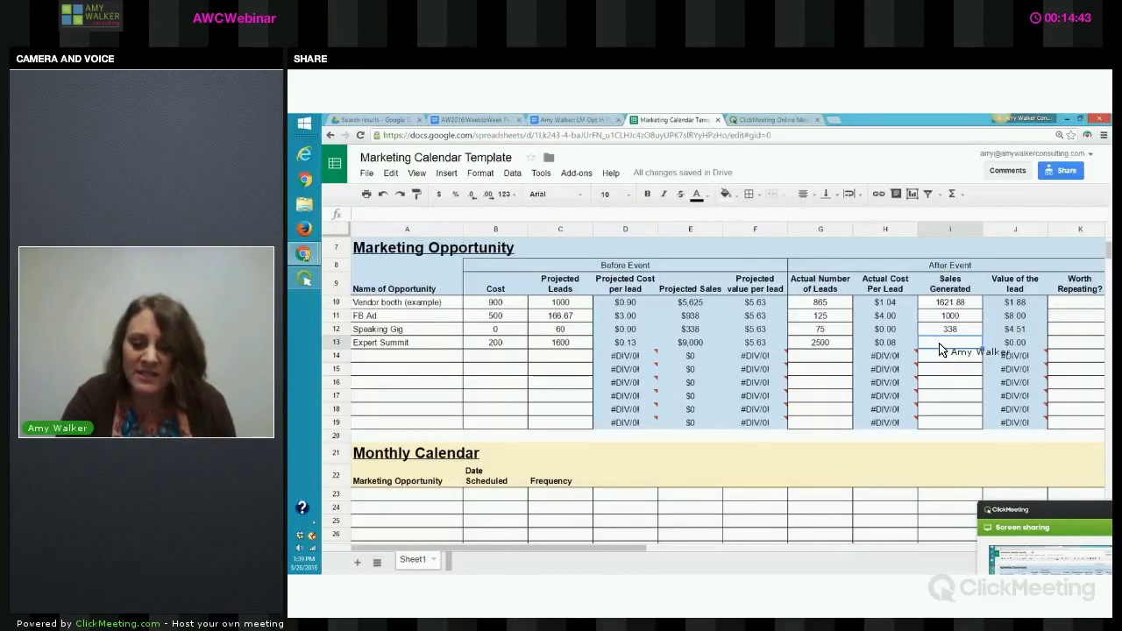
type("10000")
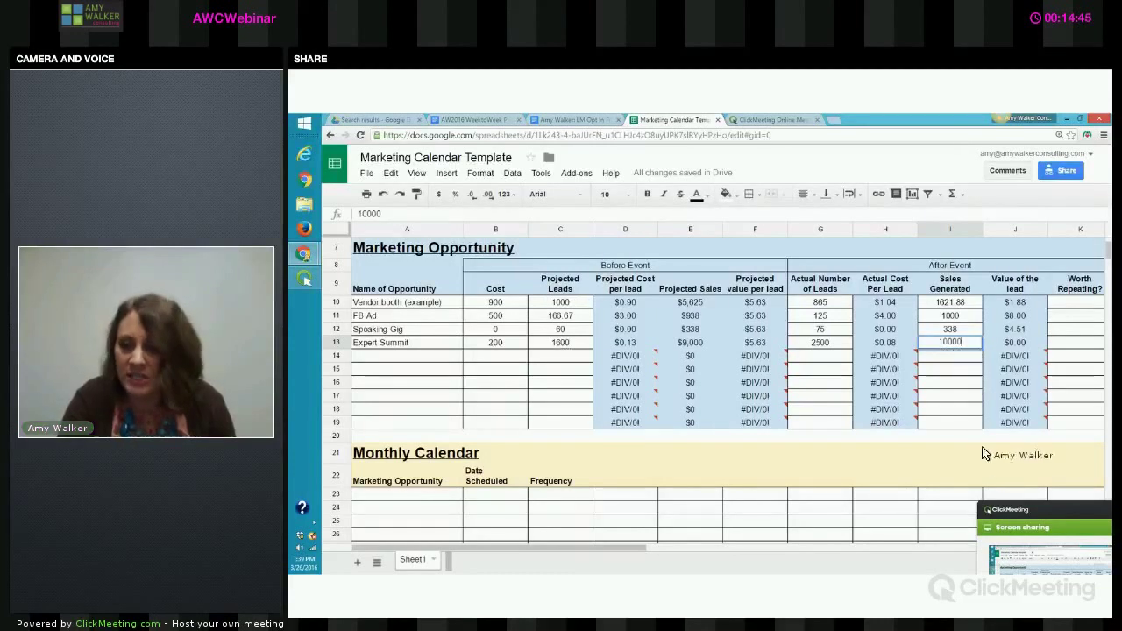
left_click(1002, 445)
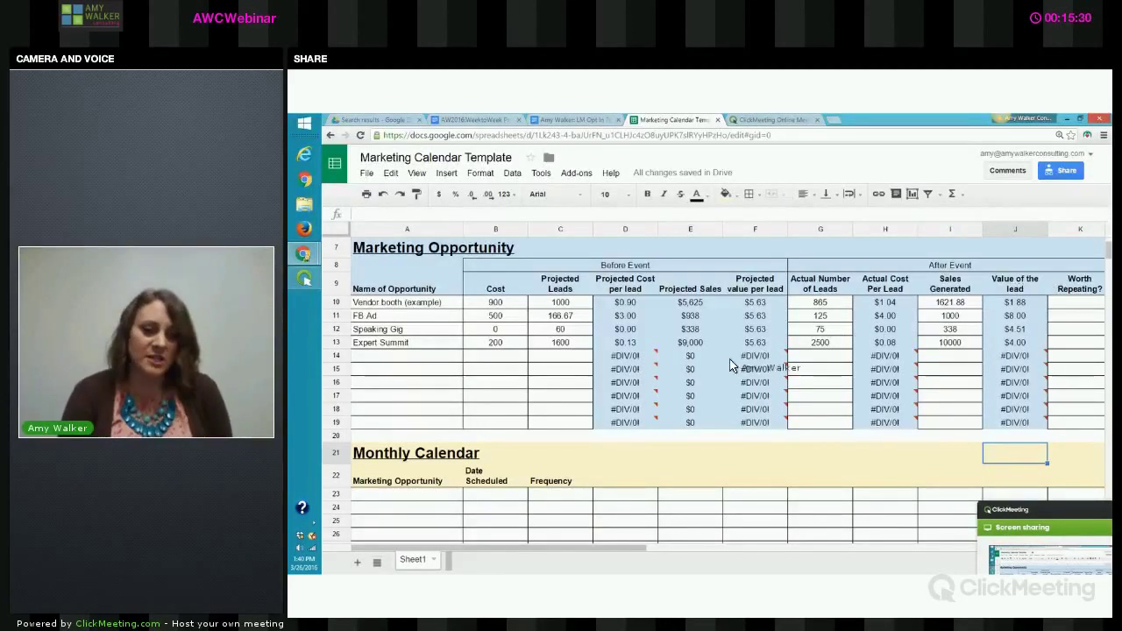
Add the Expert Summit as the first Monthly Calendar entry, scheduled for May 15, 2020 with a Quarterly frequency.
left_click(390, 498)
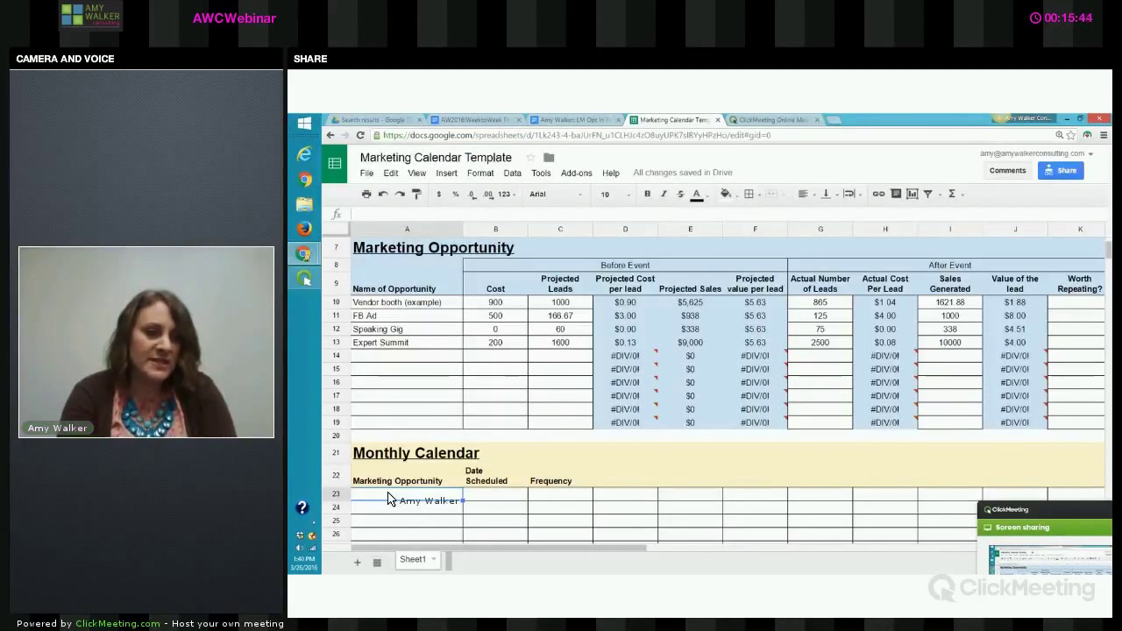
type("Expert Summit")
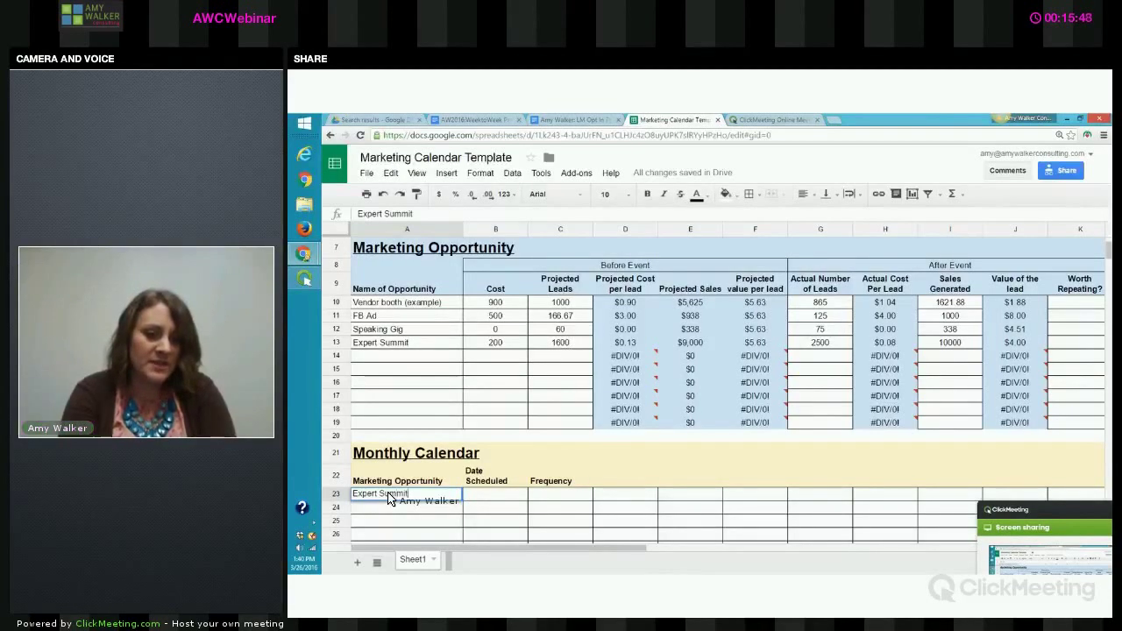
key("Tab")
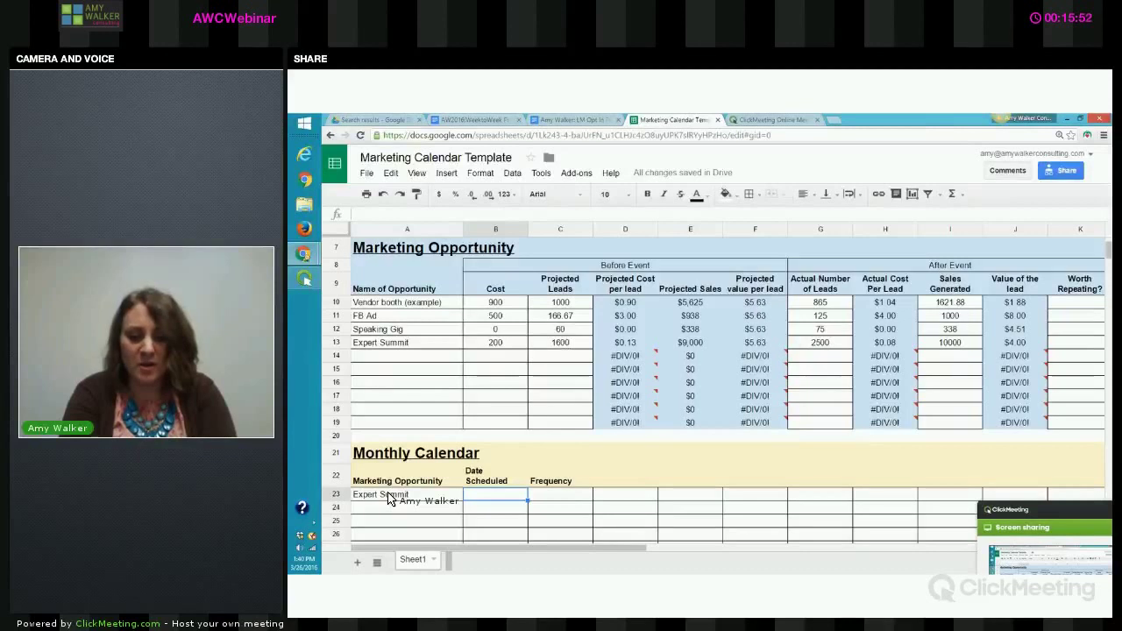
type("May 15, 2020")
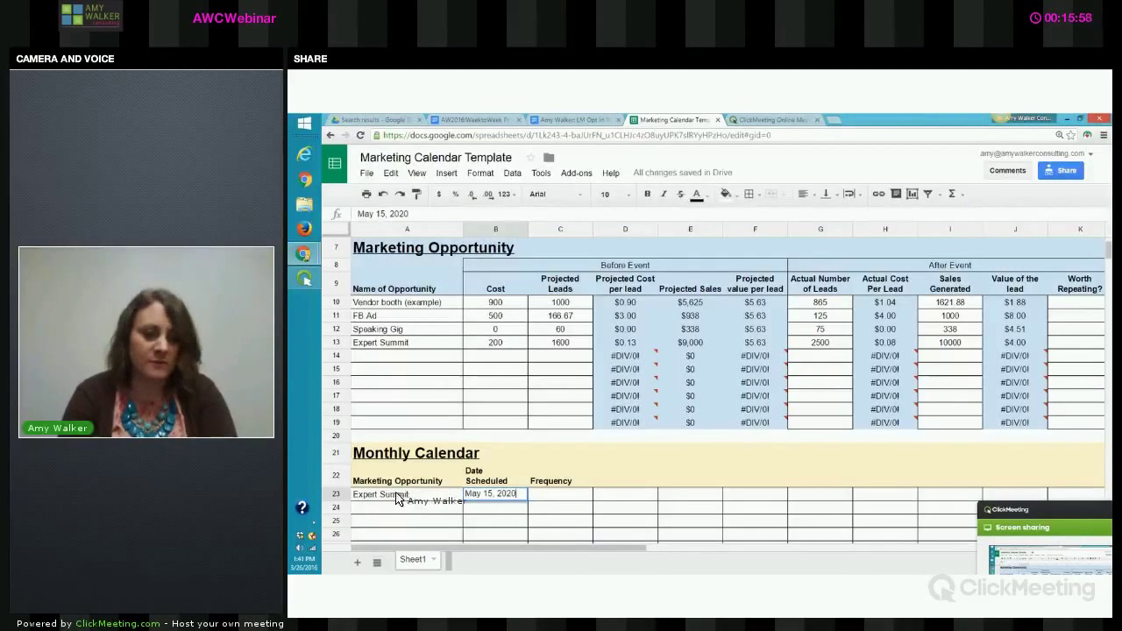
left_click(551, 500)
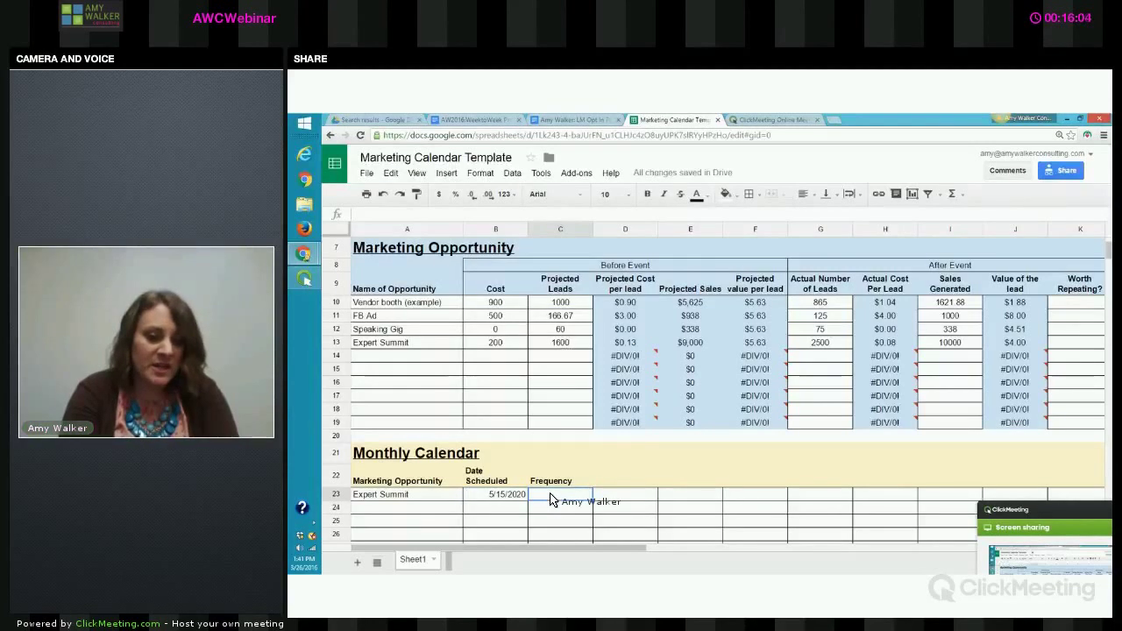
type("Qua")
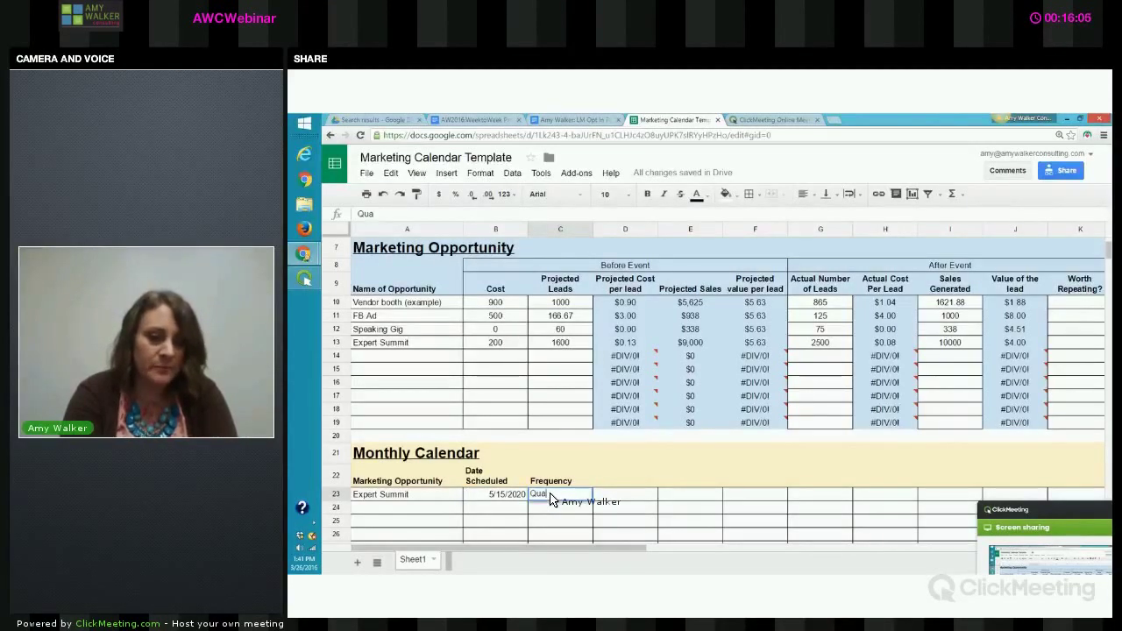
type("rterly")
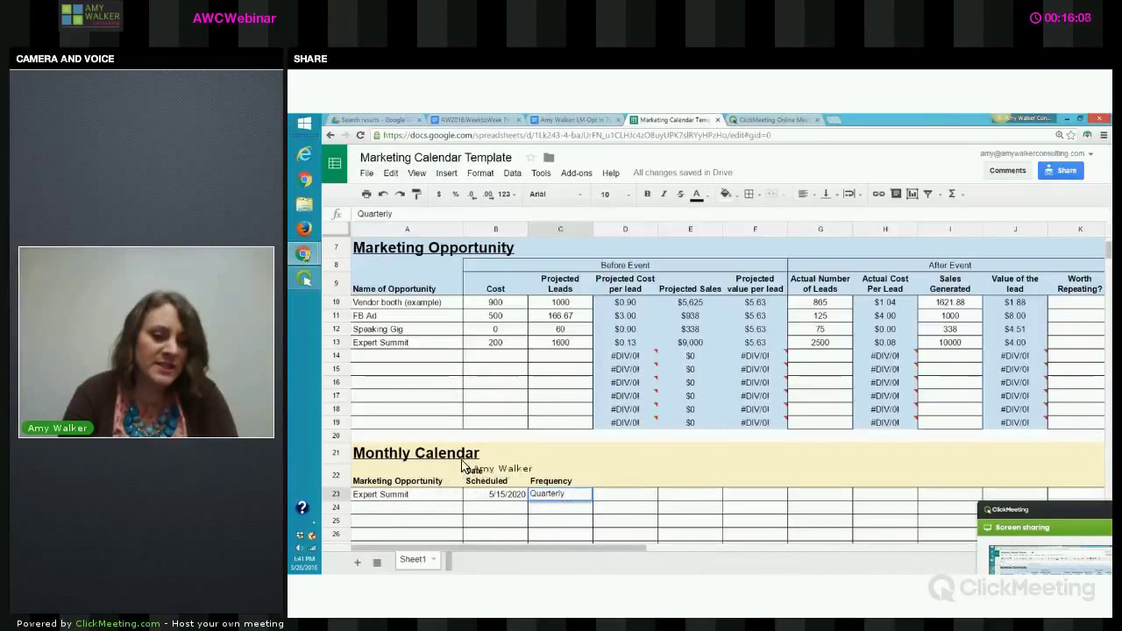
key("Return")
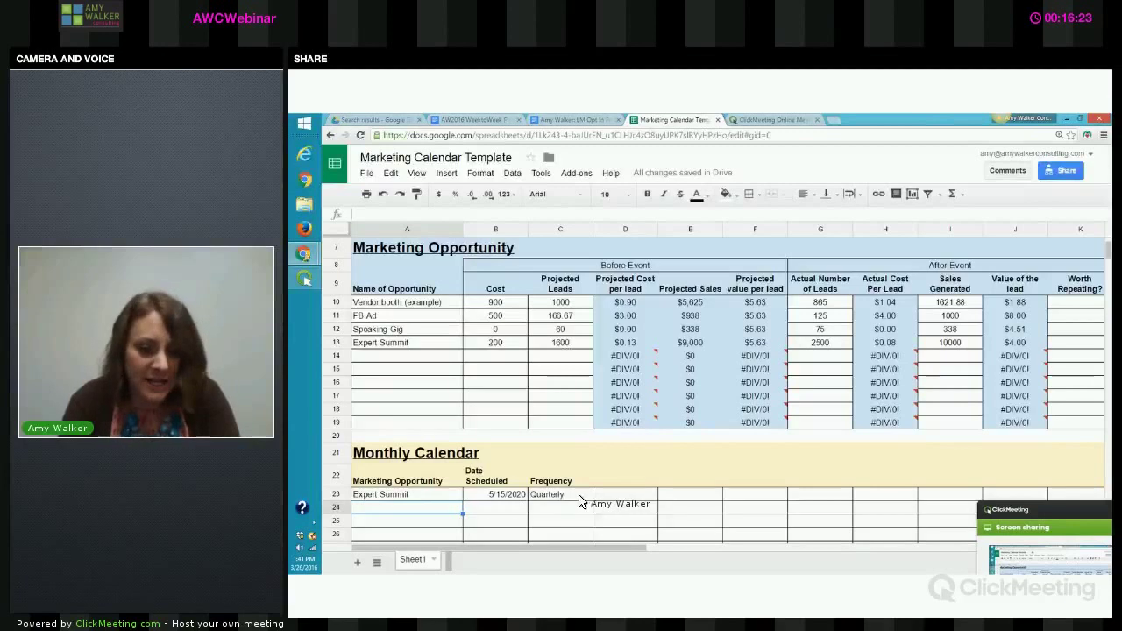
Add a Vendor booth entry below the Expert Summit in the Monthly Calendar, scheduled for 5-5-2020.
left_click(378, 514)
type("Vendor")
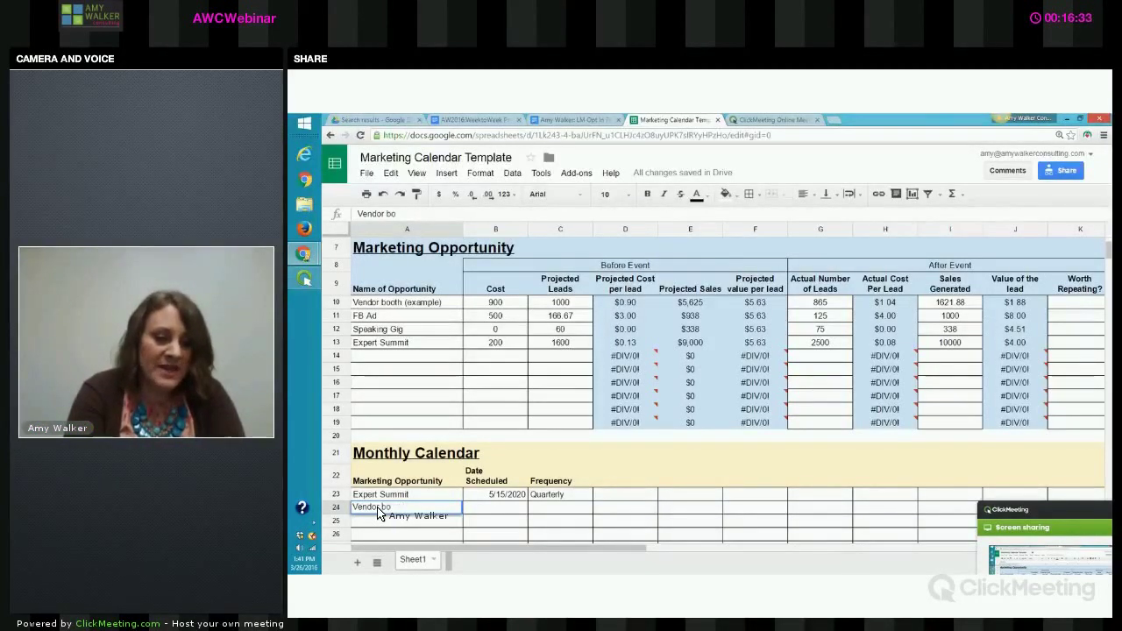
type("both")
key("BackSpace")
type("oth")
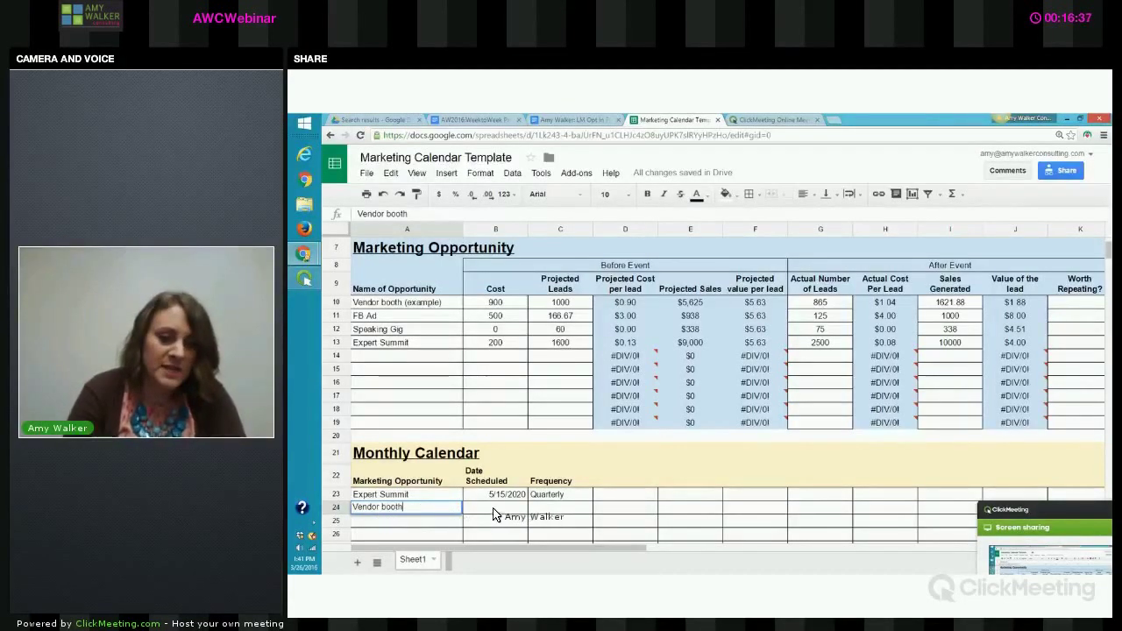
key("Tab")
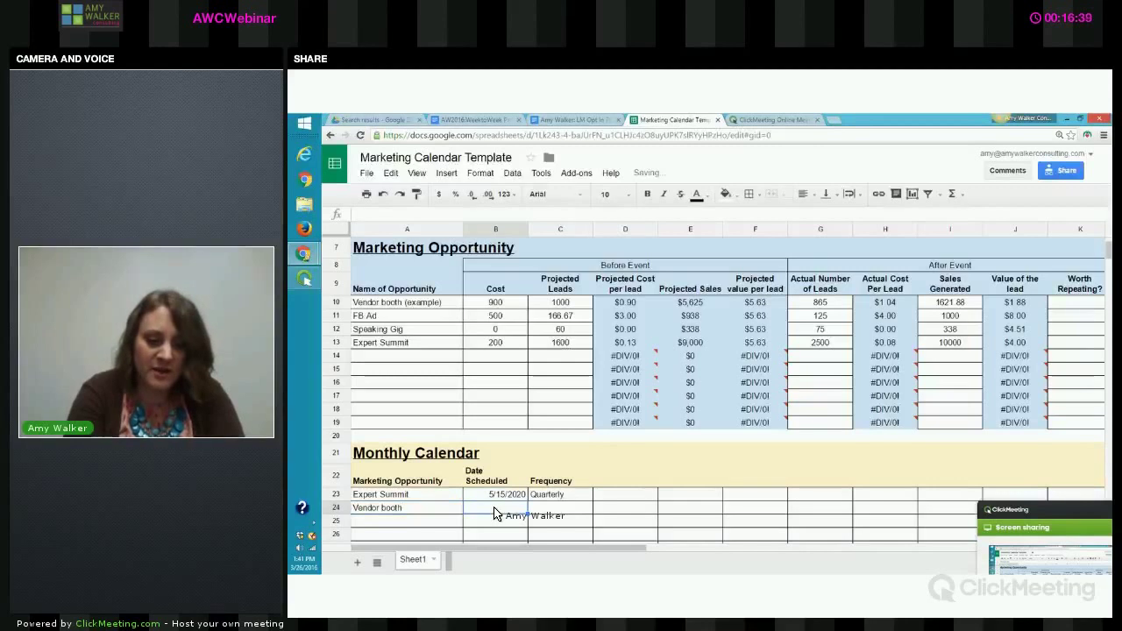
type("5-")
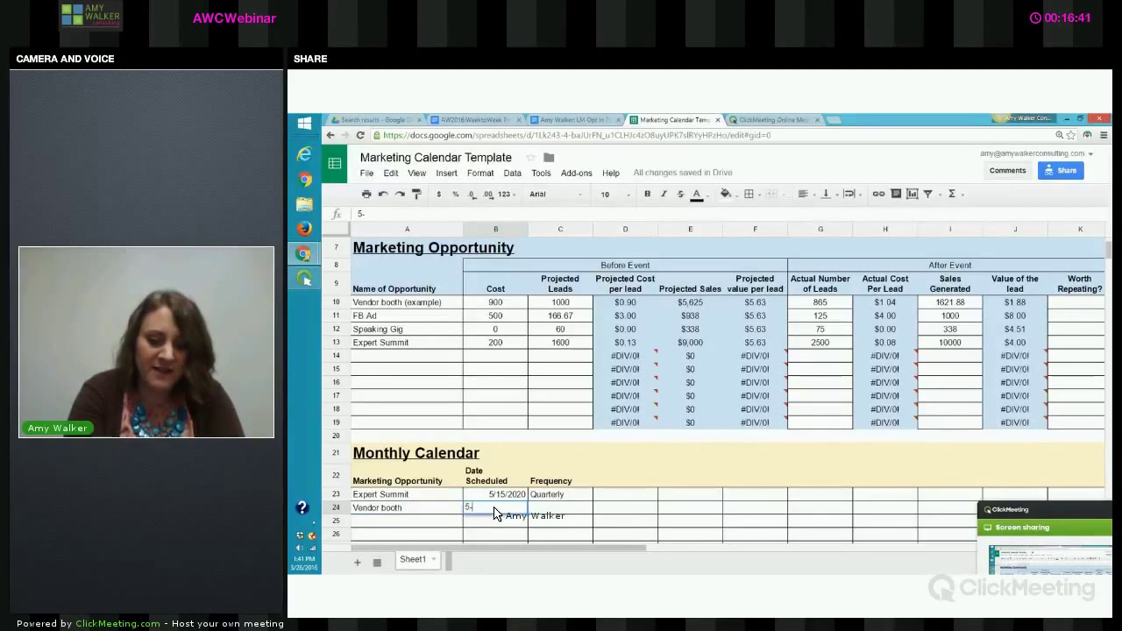
type("5-2020")
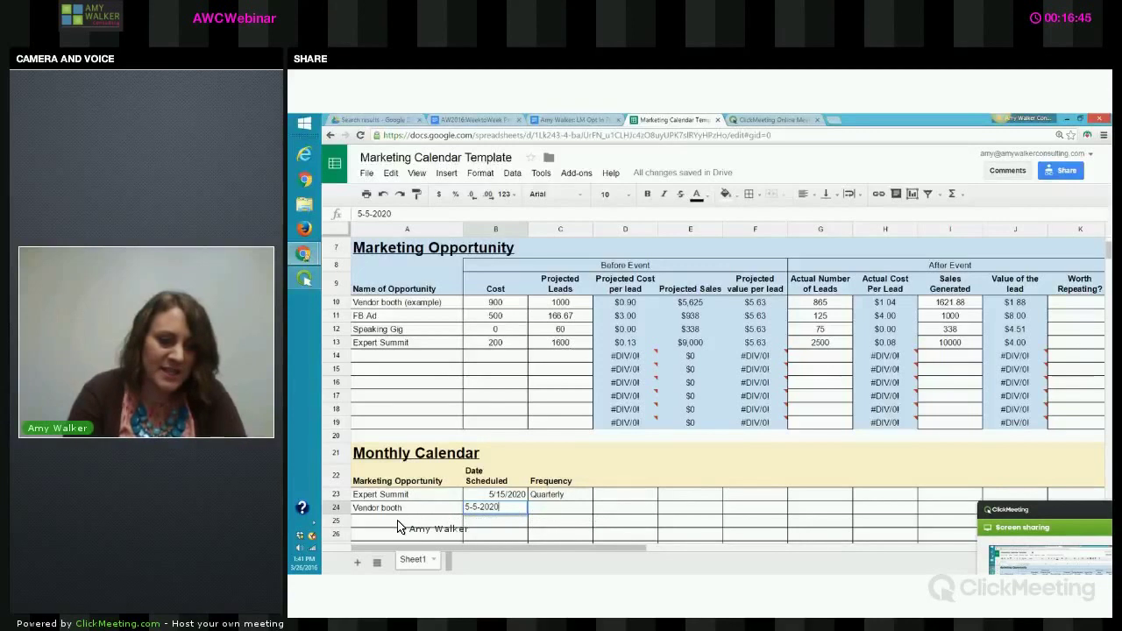
key("Return")
Add a second Vendor Booth entry to the Monthly Calendar, scheduled for 5-25-2020.
type("Vendor Booth")
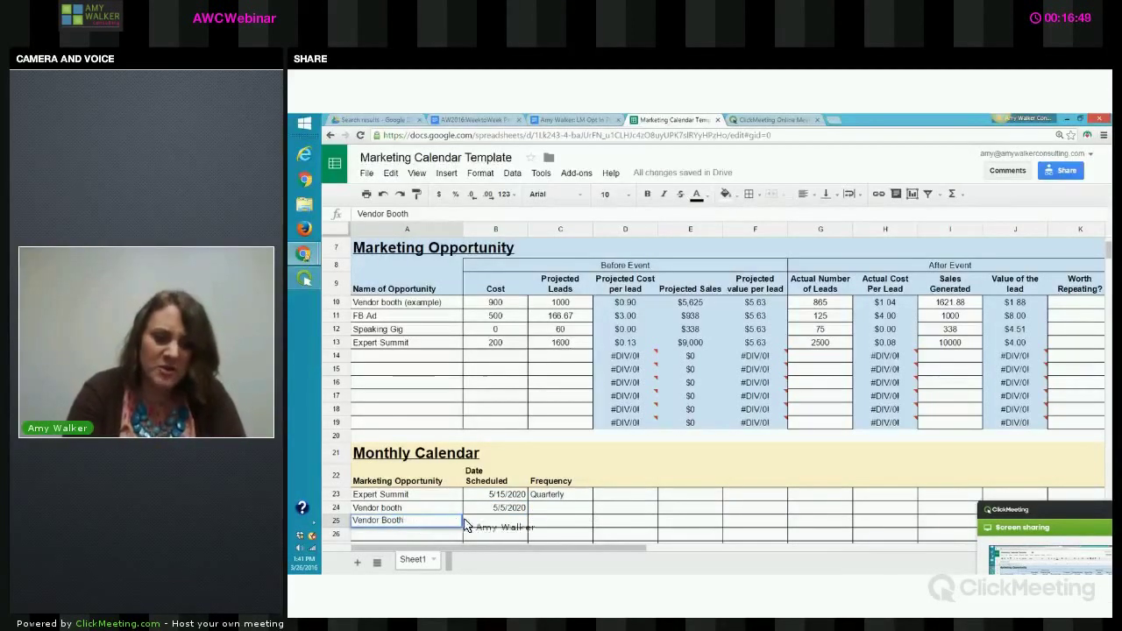
left_click(501, 523)
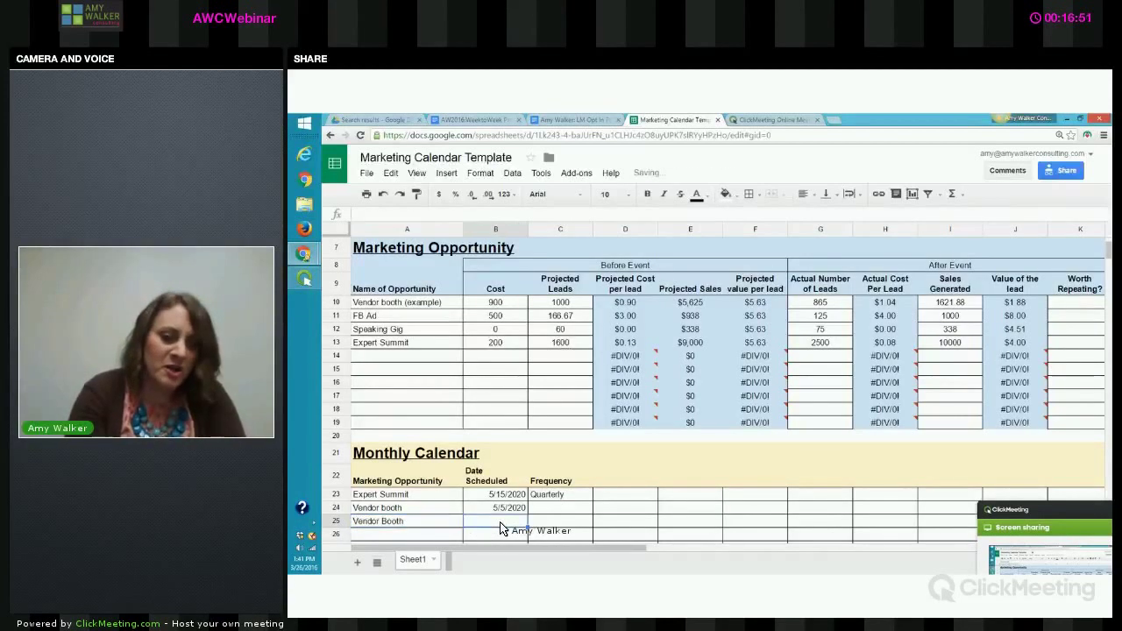
type("5")
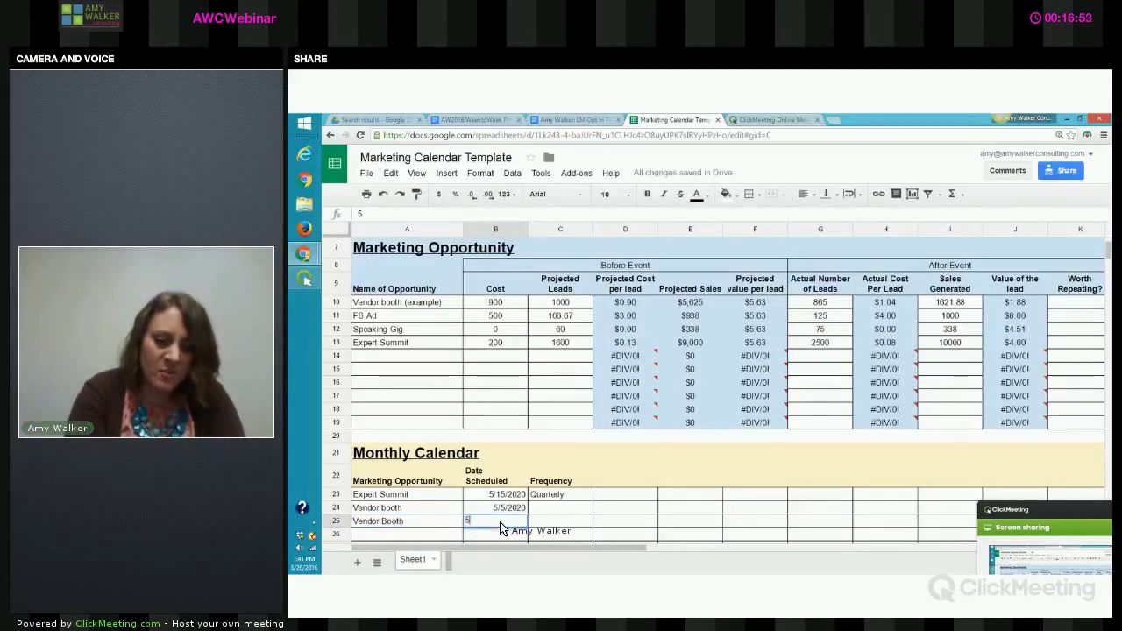
type("-25-2020")
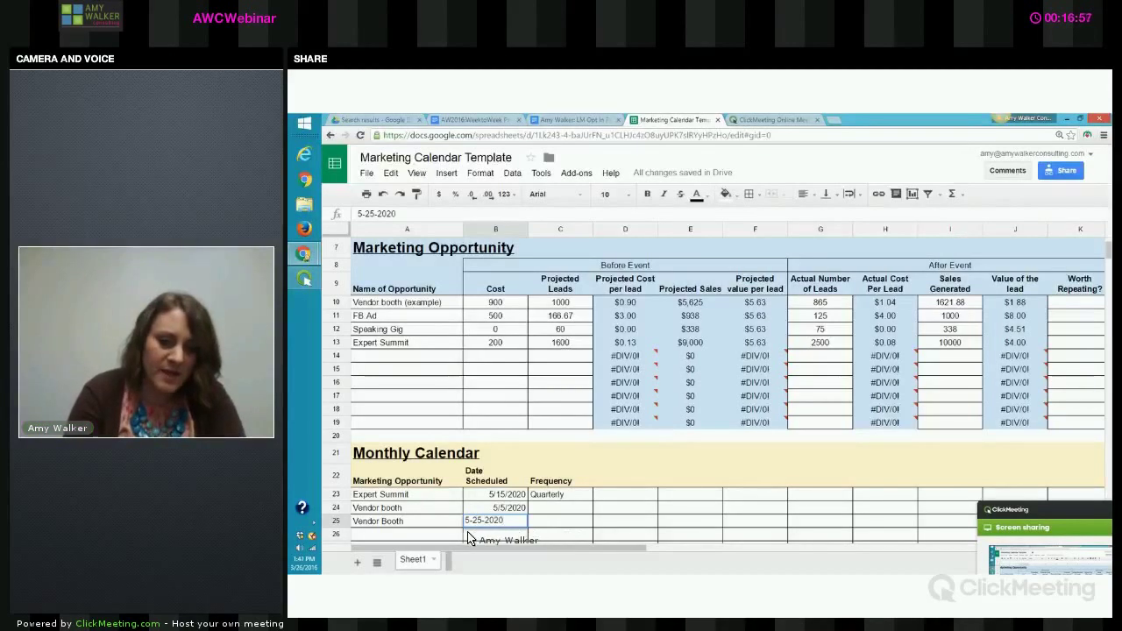
key("Return")
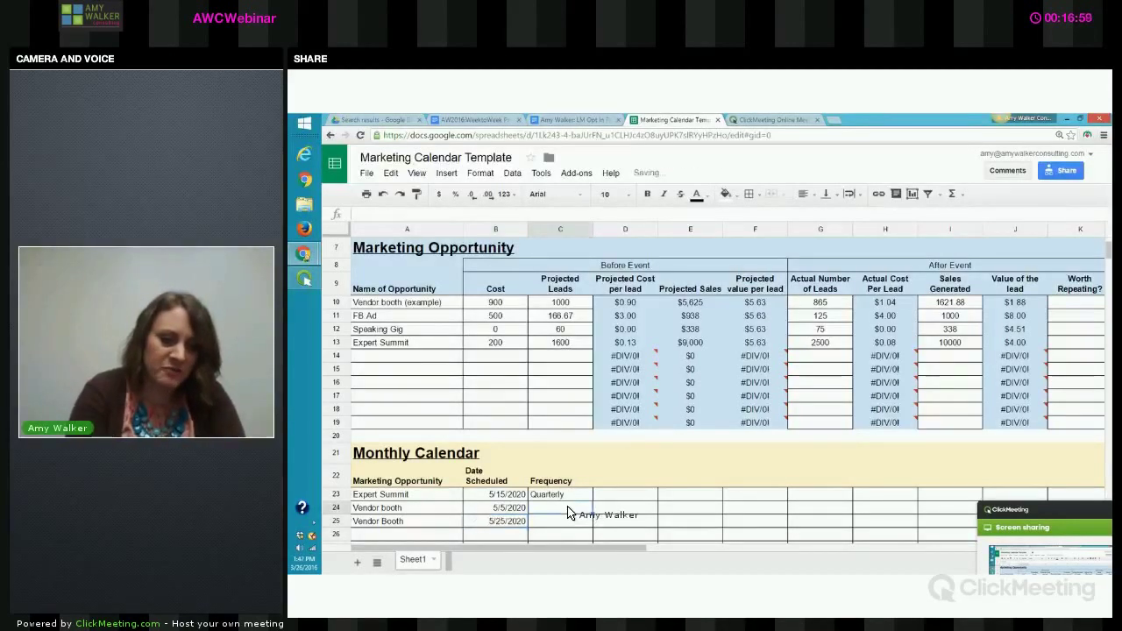
Set the frequency of both vendor booth entries in the Monthly Calendar to seasonal.
type("seasonal")
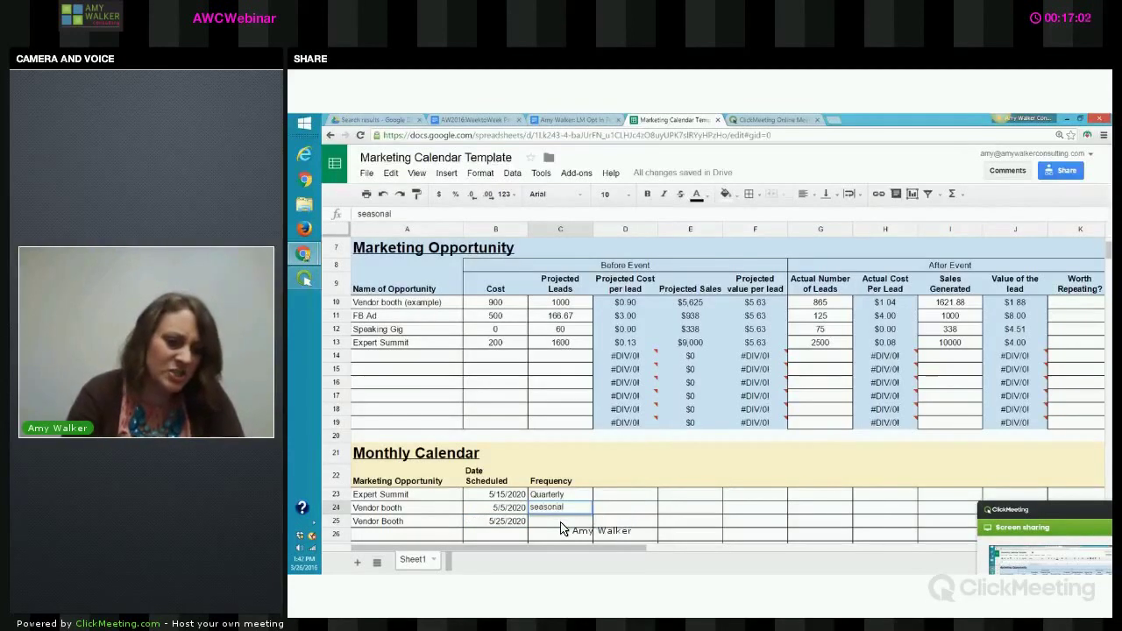
key("Return")
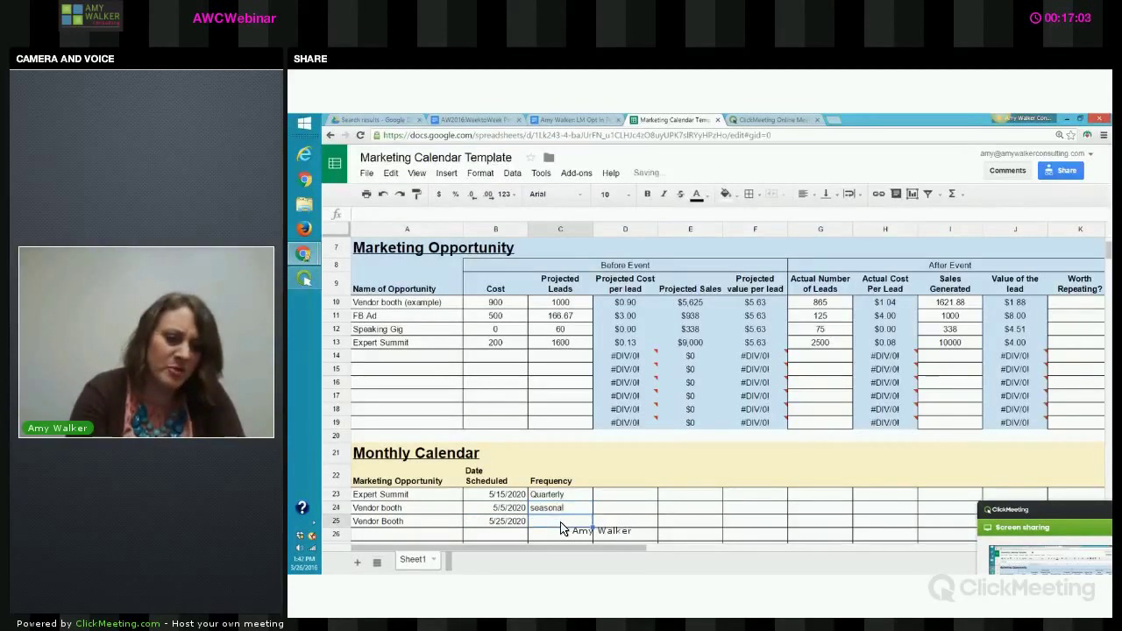
type("seal")
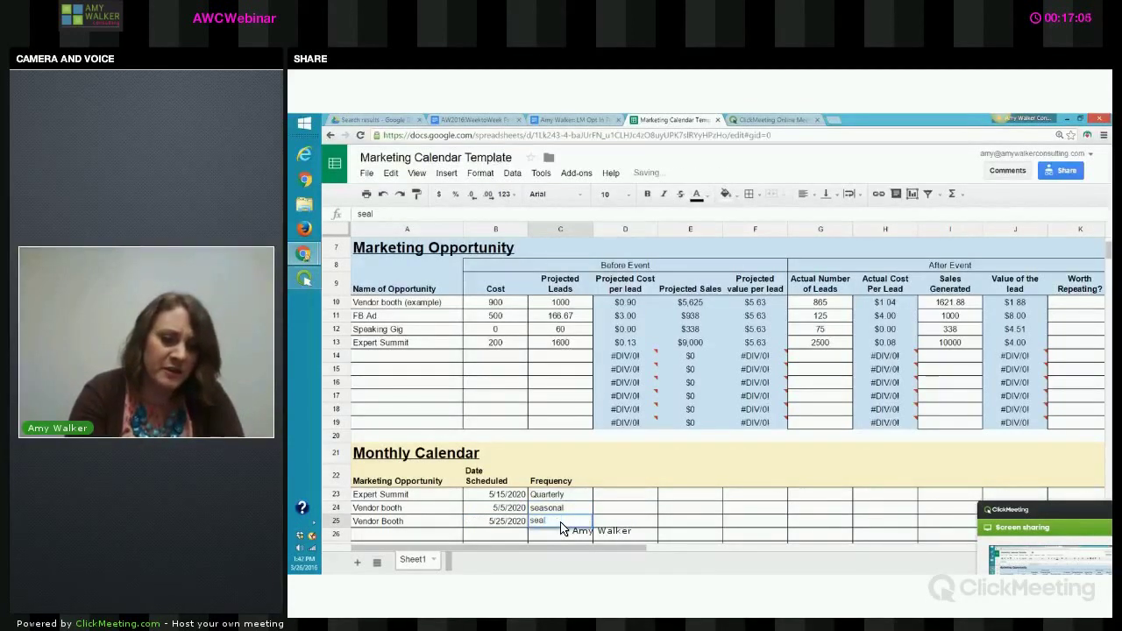
key("BackSpace")
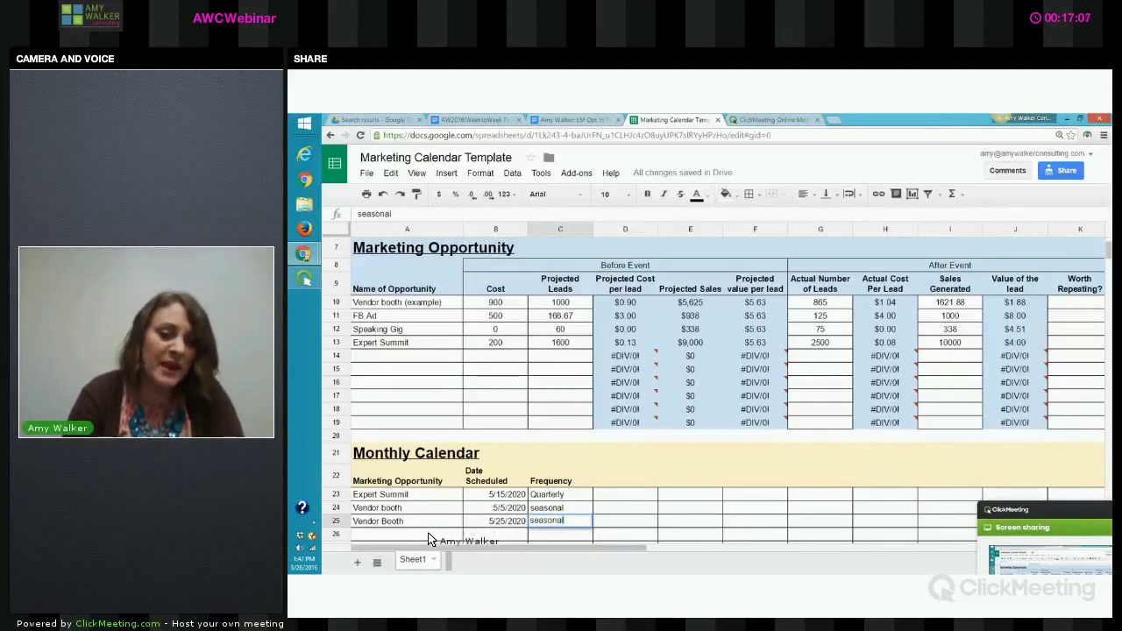
key("Return")
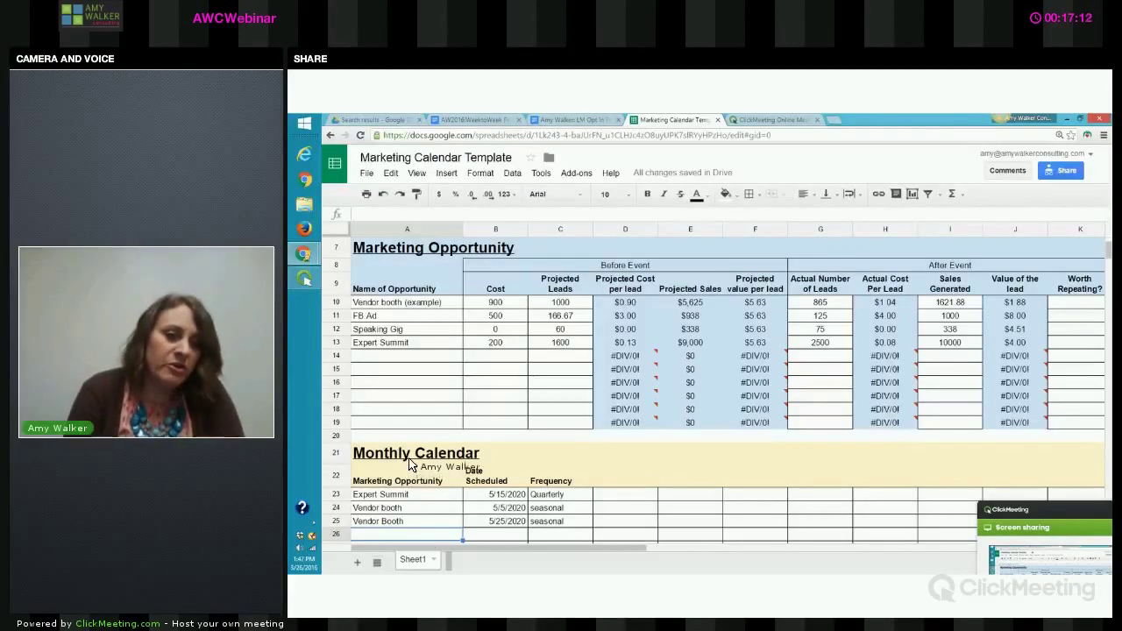
Add a Speaking Gigs entry below the vendor booths in the Monthly Calendar, scheduled for 5-11-2020 with a frequency of 2 a month.
scroll(412, 482, "down", 1)
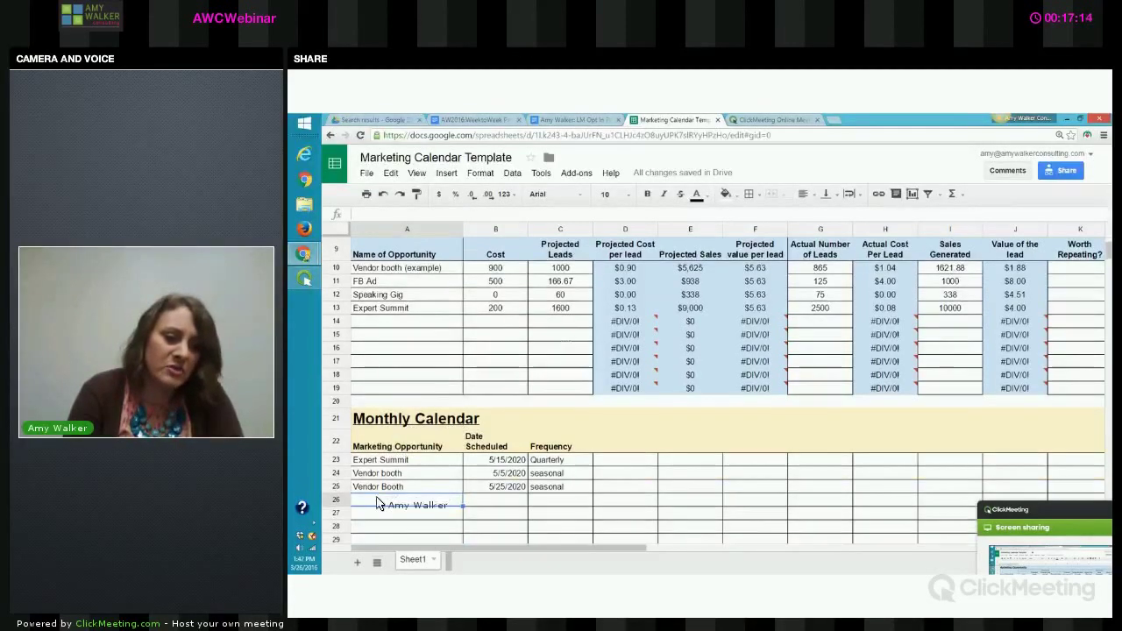
type("Sp")
type("eake")
type("ng")
type(" Gigs")
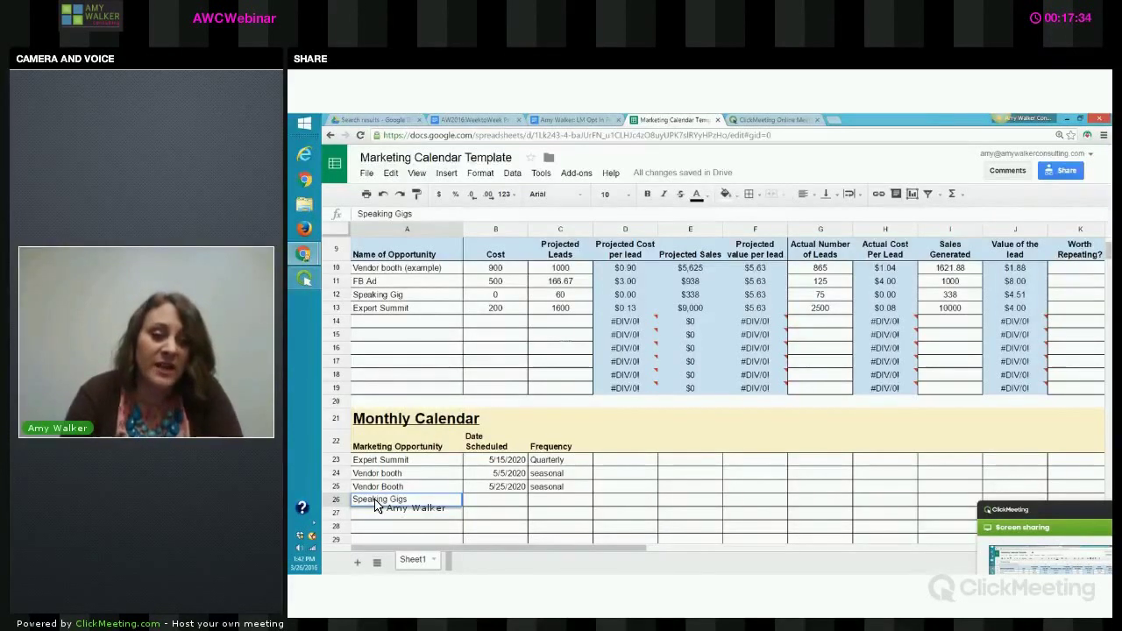
key("Tab")
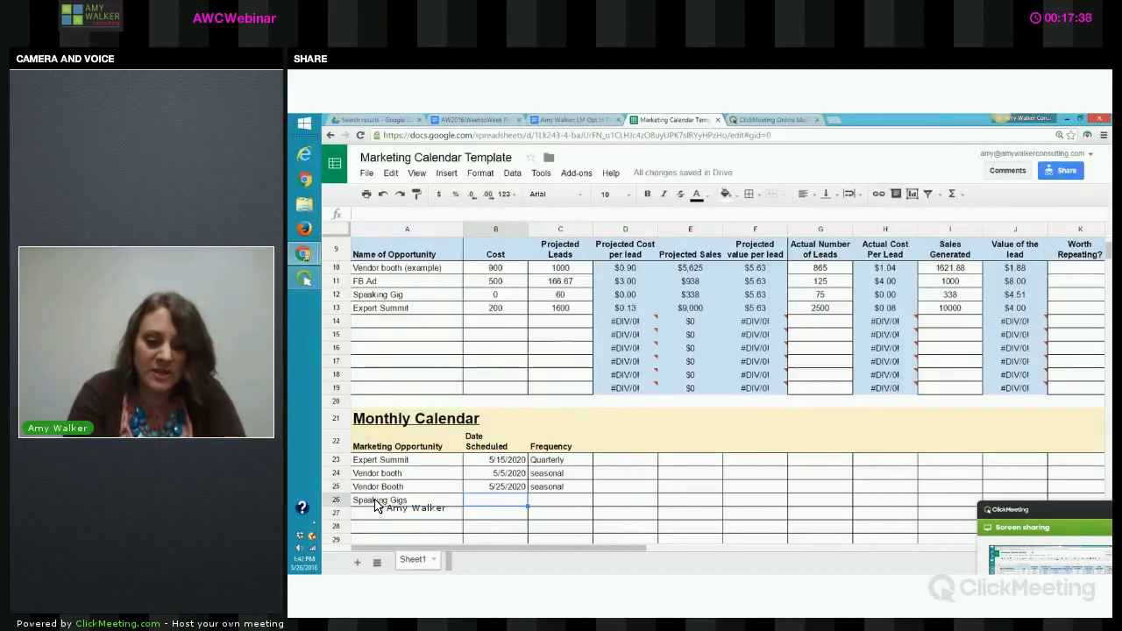
type("5")
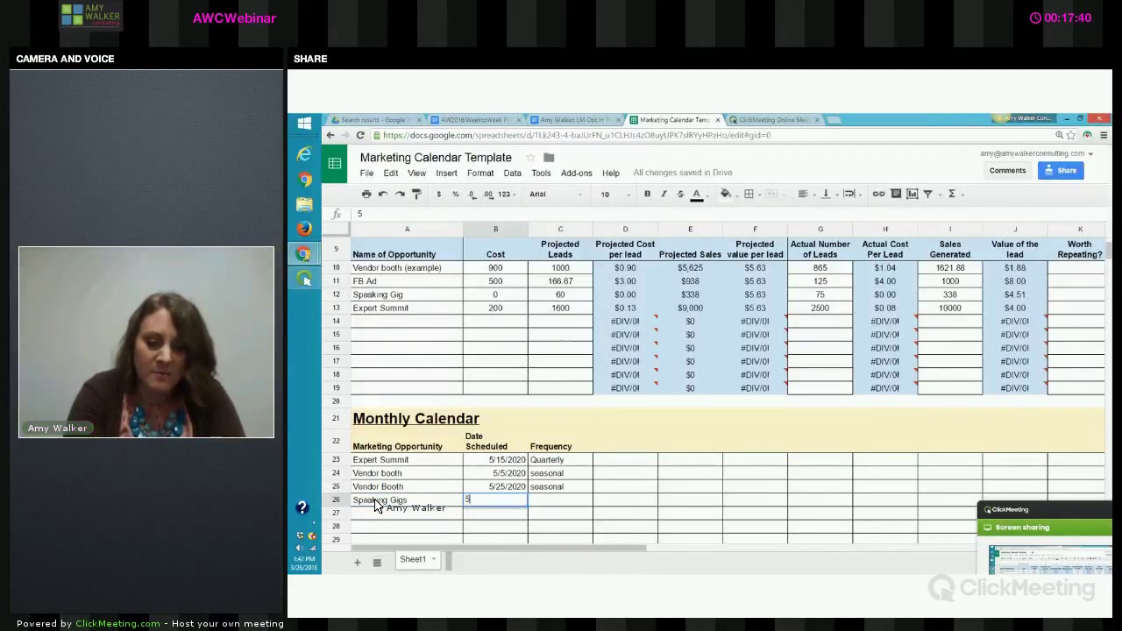
type("-11-2020")
key("Tab")
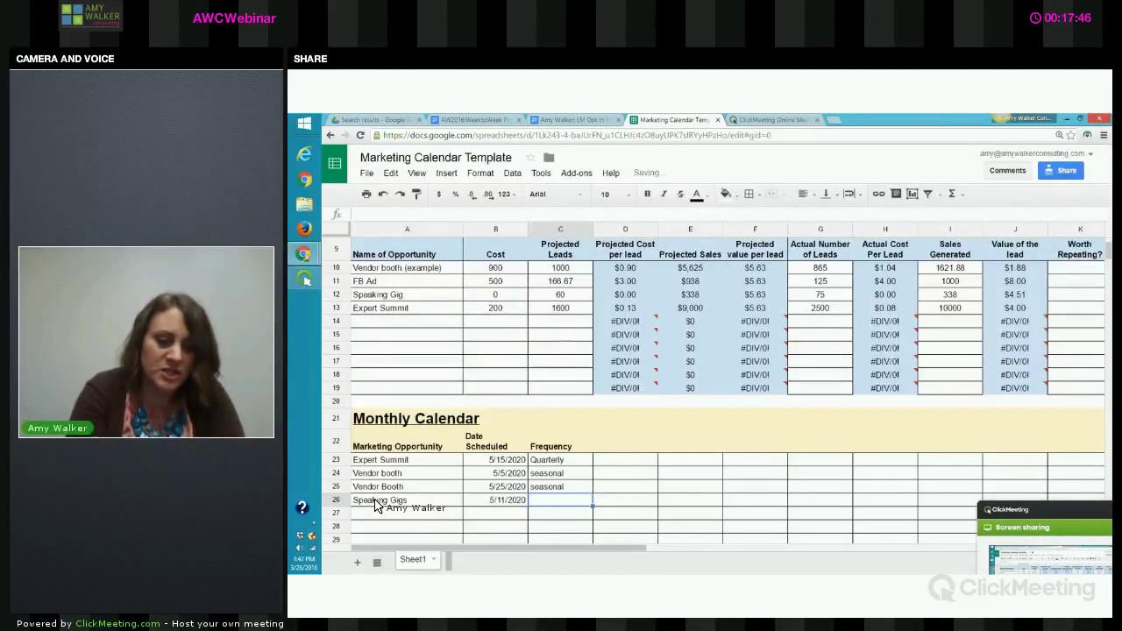
type("2 a month")
key("Return")
key("Return")
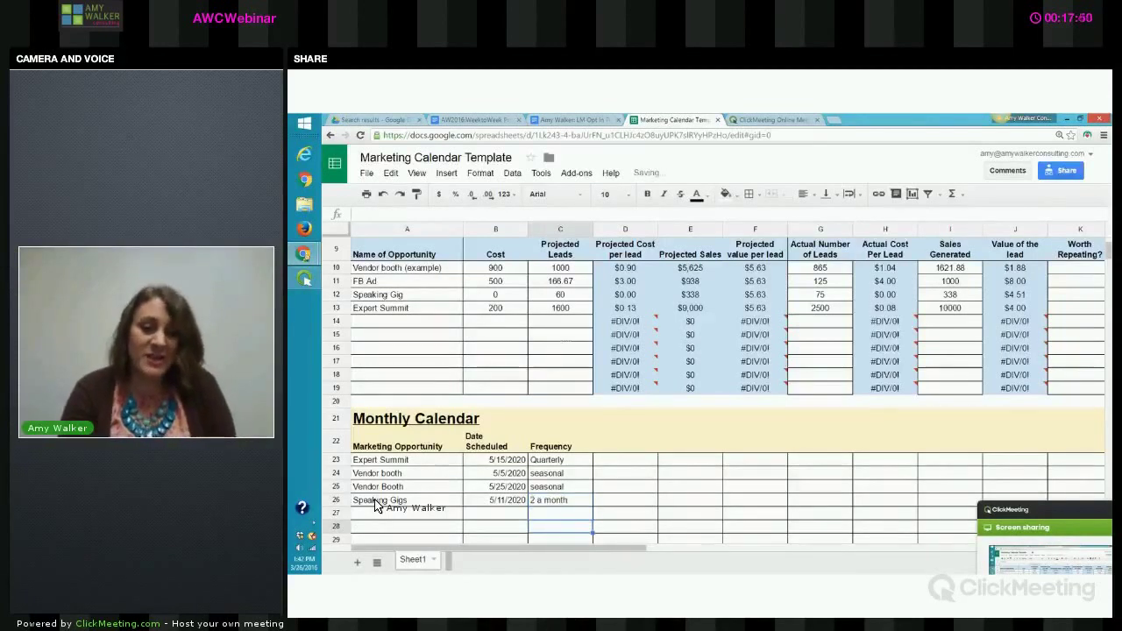
key("Return")
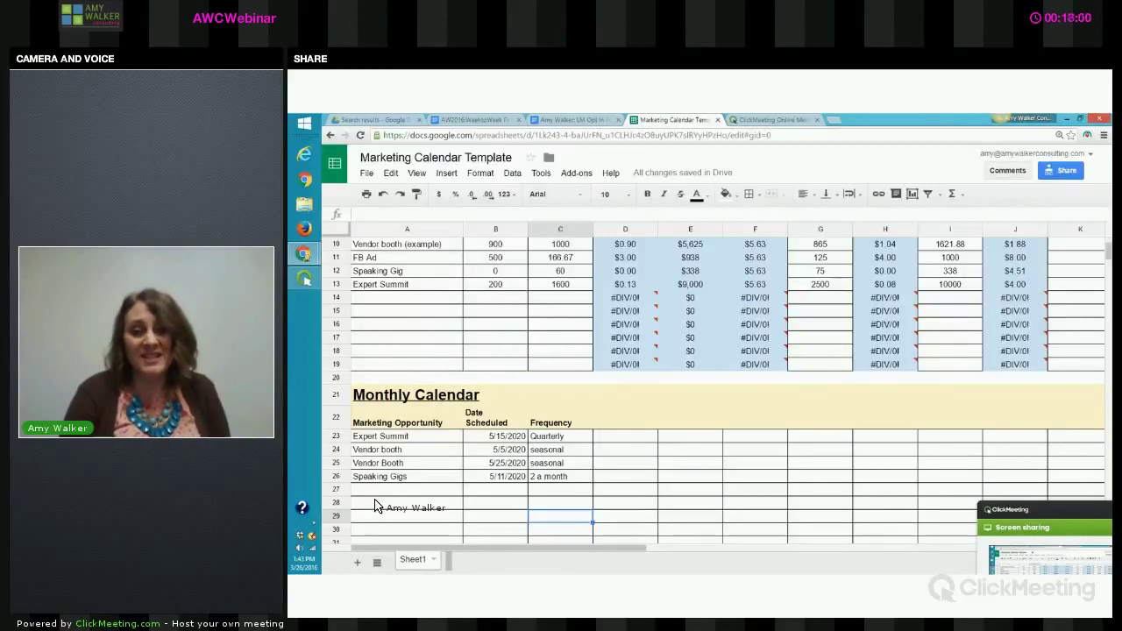
Set the Sales Goal in the Conversion Numbers section to $200,000.00.
scroll(374, 506, "up", 5)
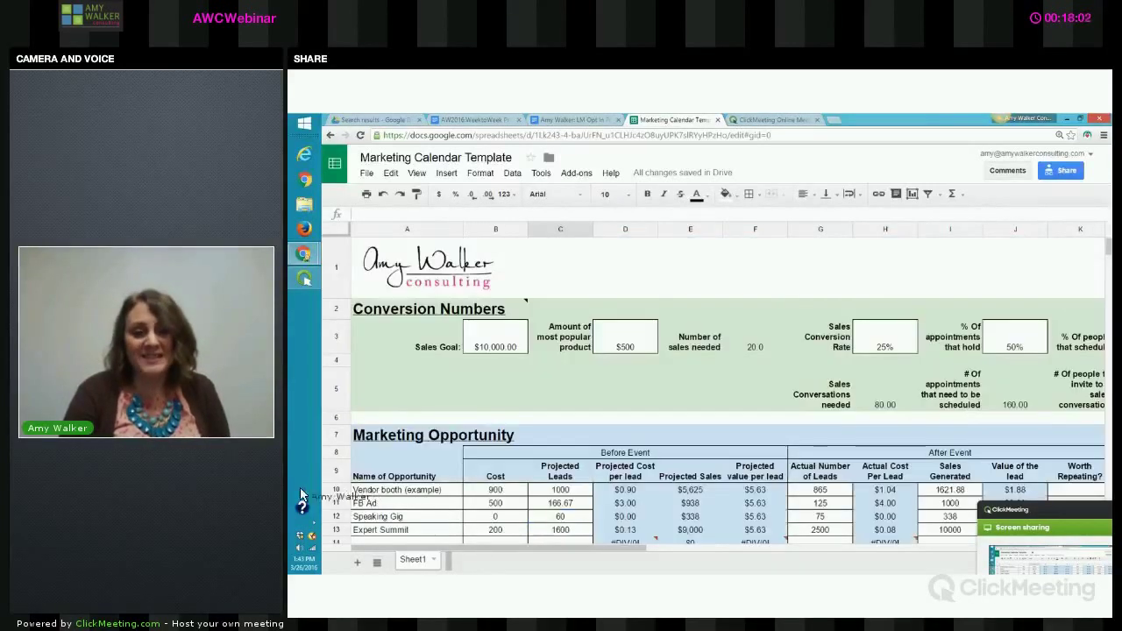
left_click(492, 348)
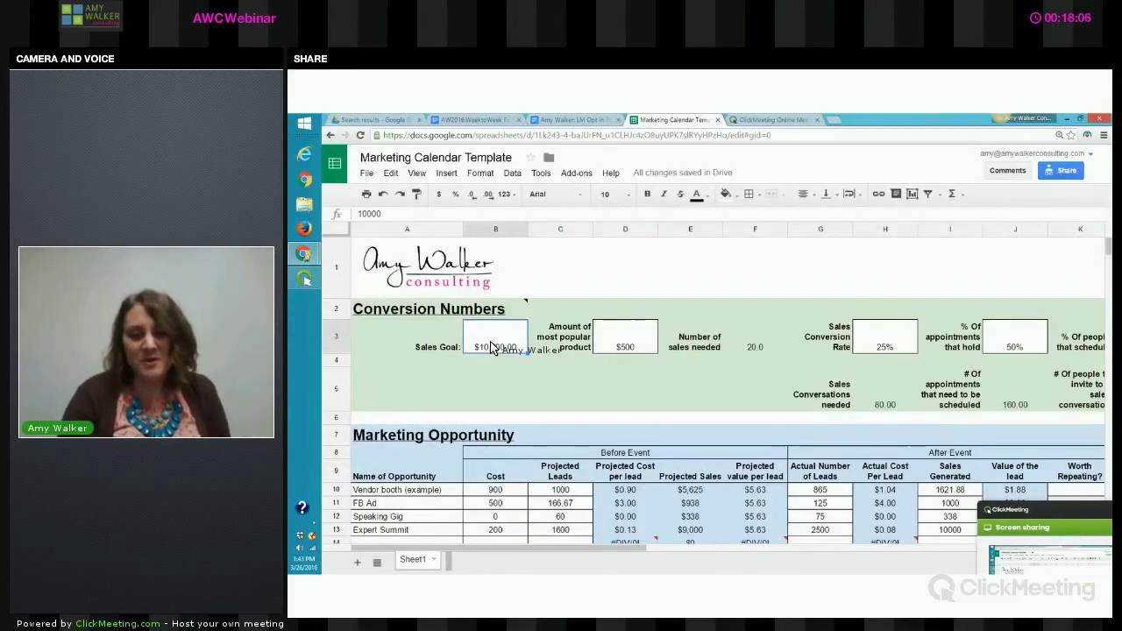
type("2000")
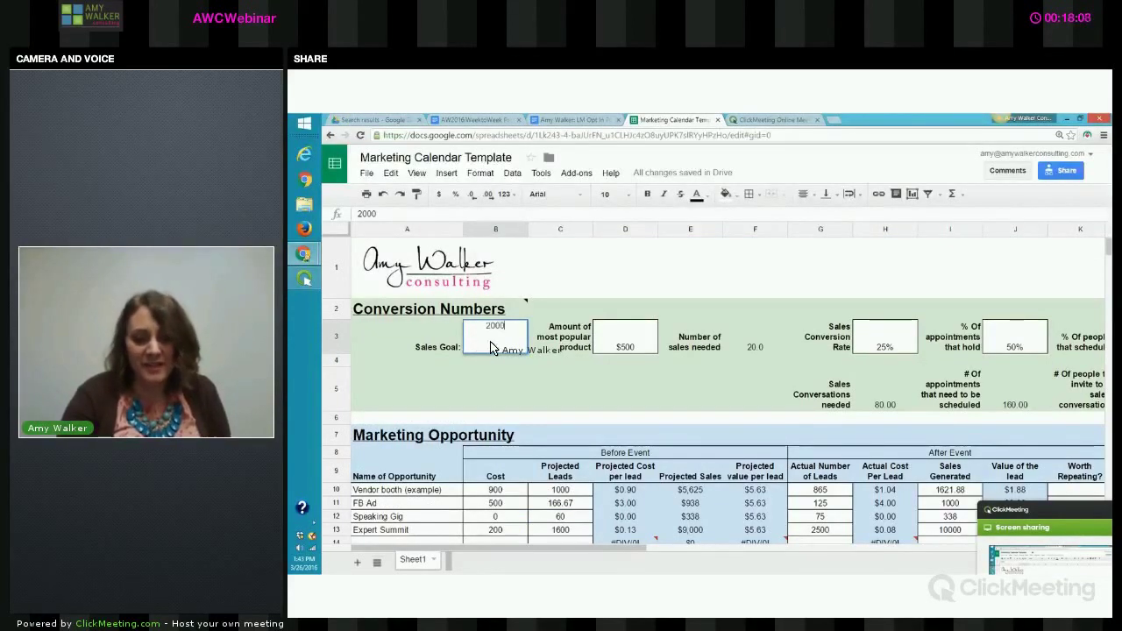
type("000.00")
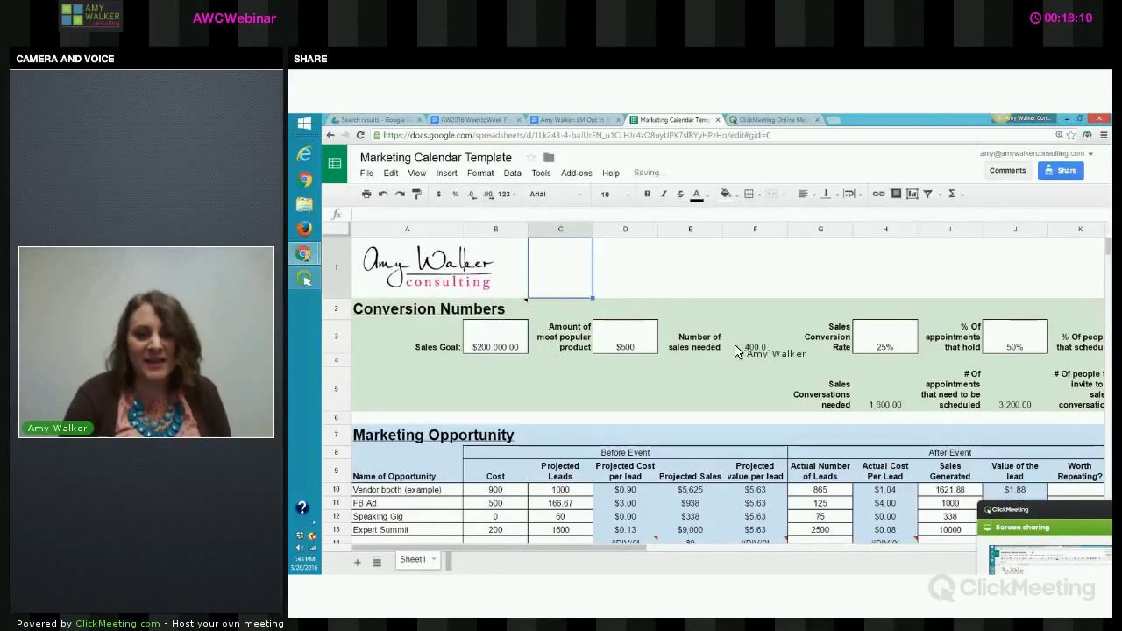
key("Return")
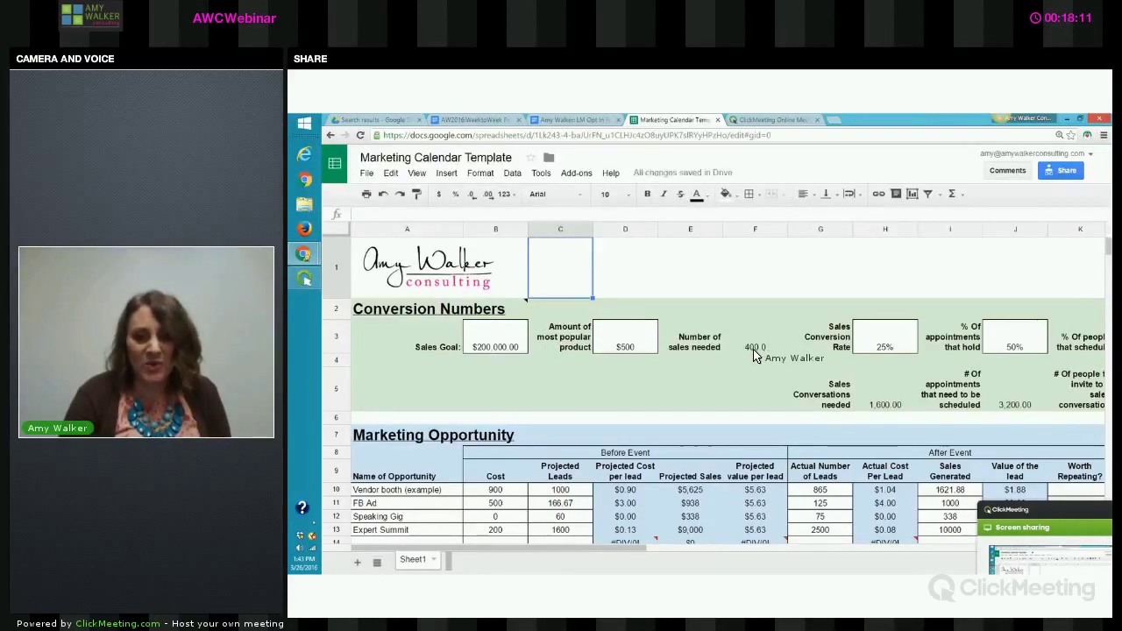
Set the Sales Conversion Rate in the Conversion Numbers section to 40% and review the recalculated Marketing Opportunity projections.
left_click(893, 350)
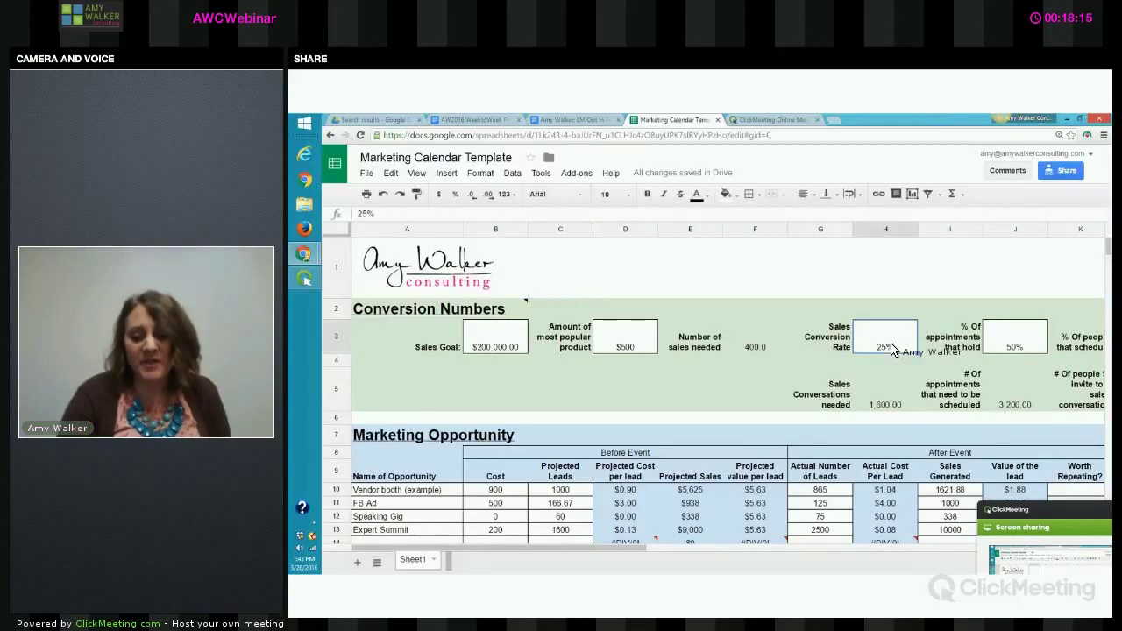
type("40")
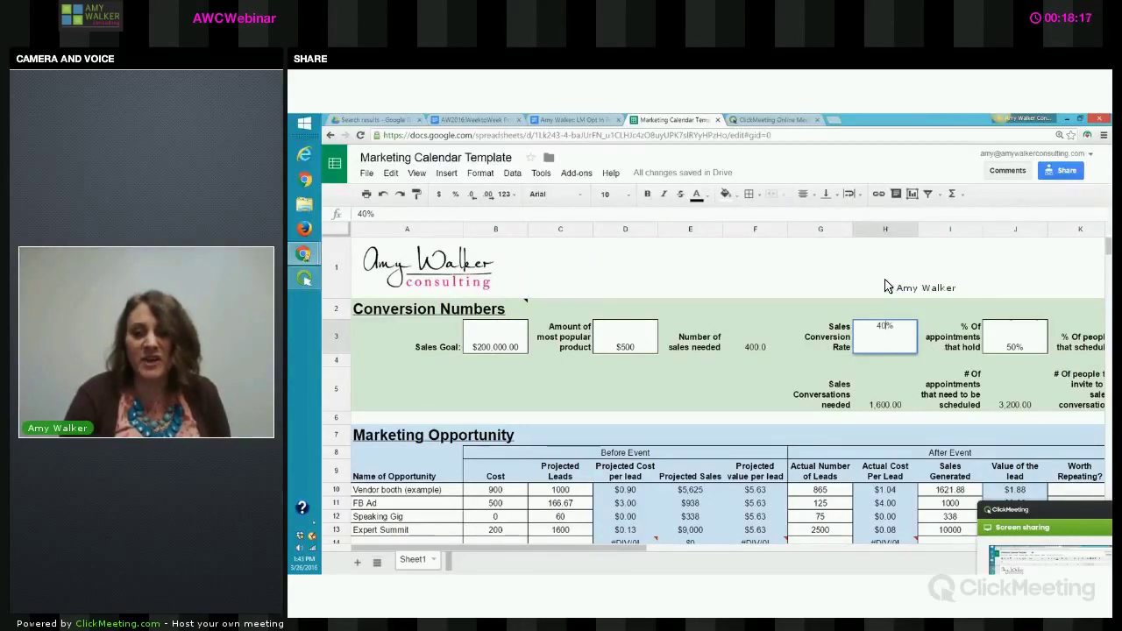
left_click(885, 281)
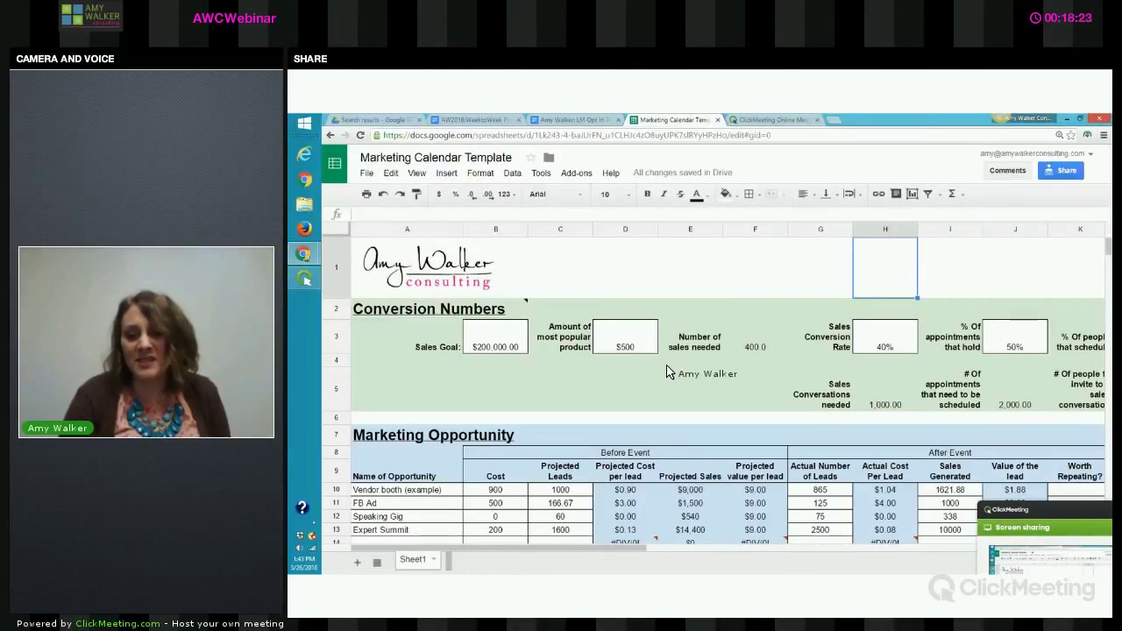
scroll(663, 372, "down", 5)
scroll(664, 372, "up", 2)
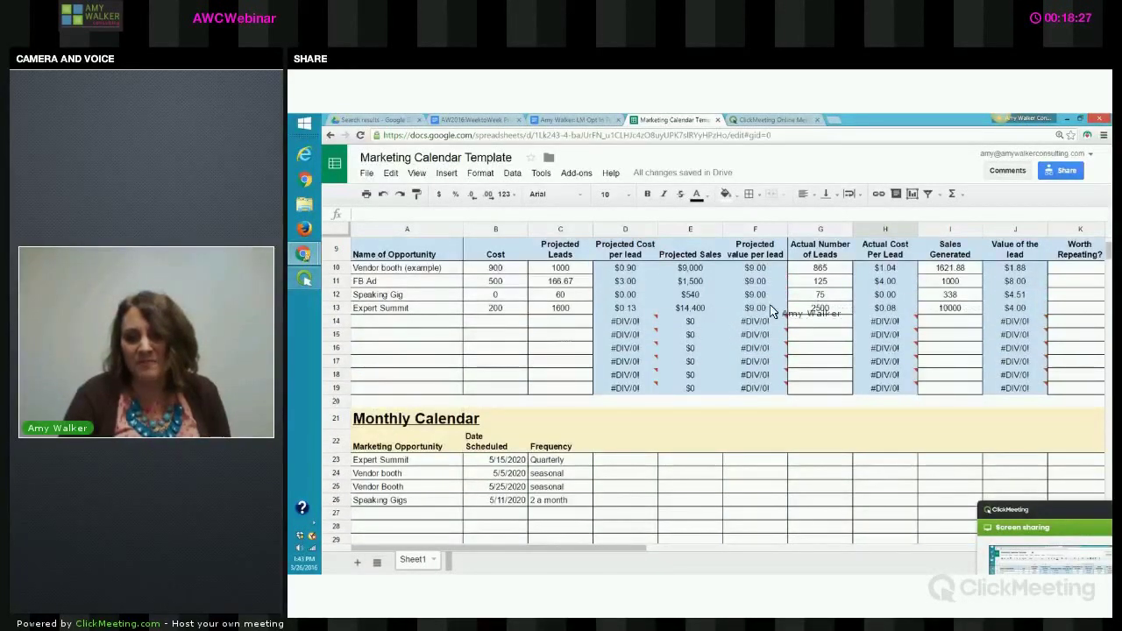
scroll(661, 321, "up", 3)
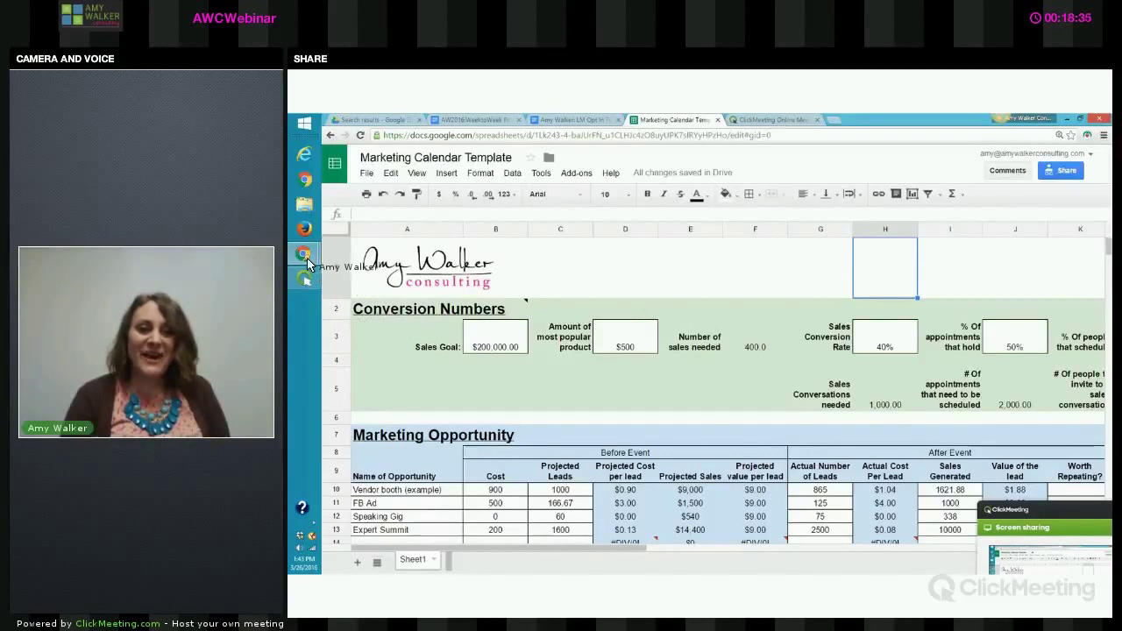
Switch from the spreadsheet to the ClickMeeting webinar window that is sharing the screen.
mouse_move(304, 253)
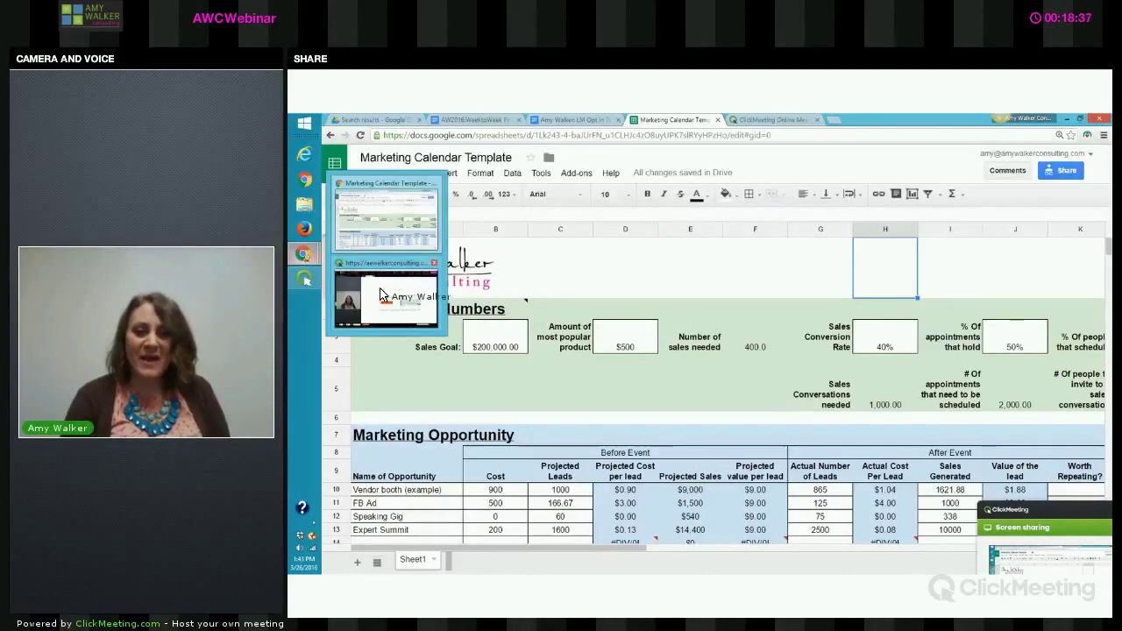
left_click(380, 295)
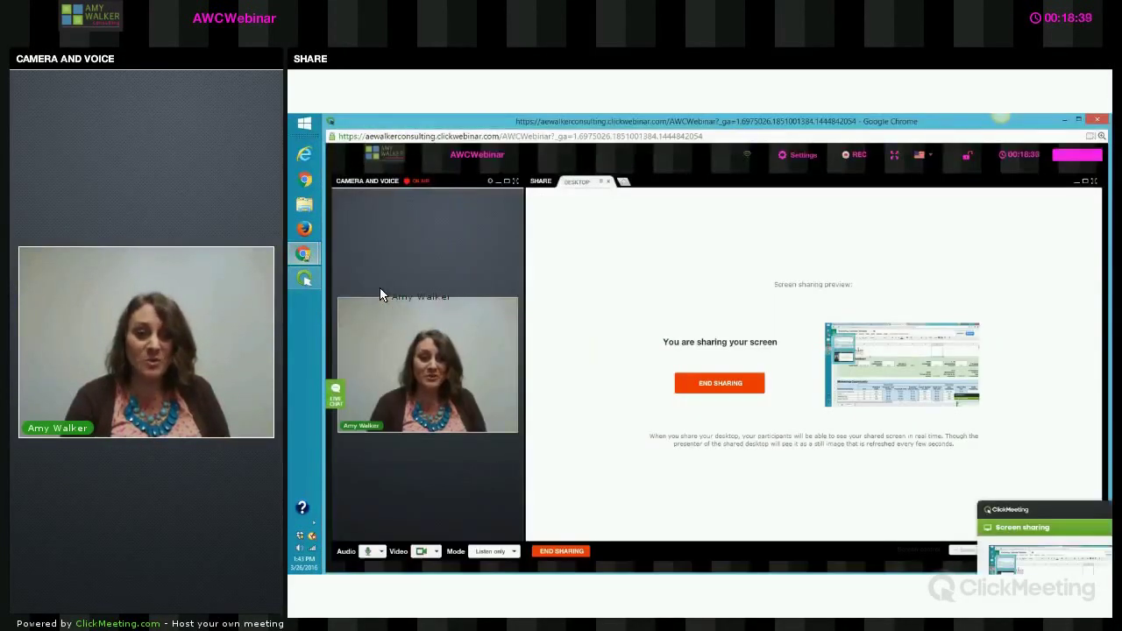